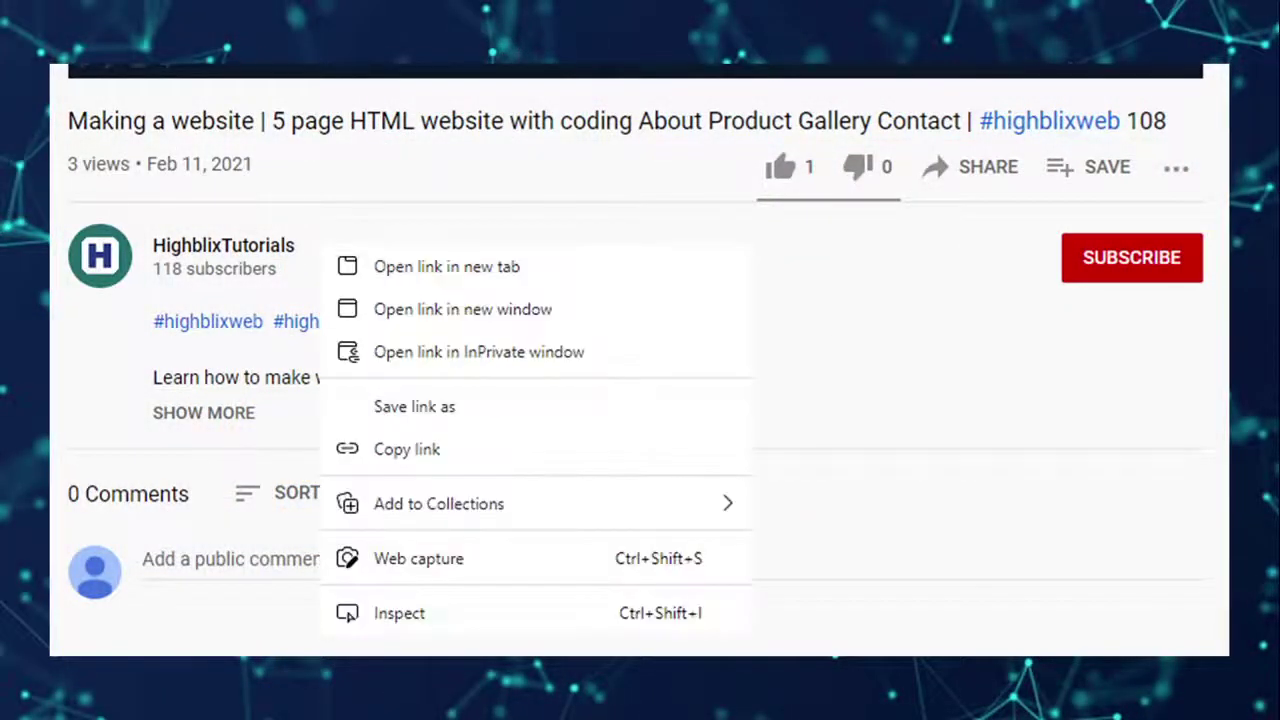
{"action": "key", "text": "Right"}
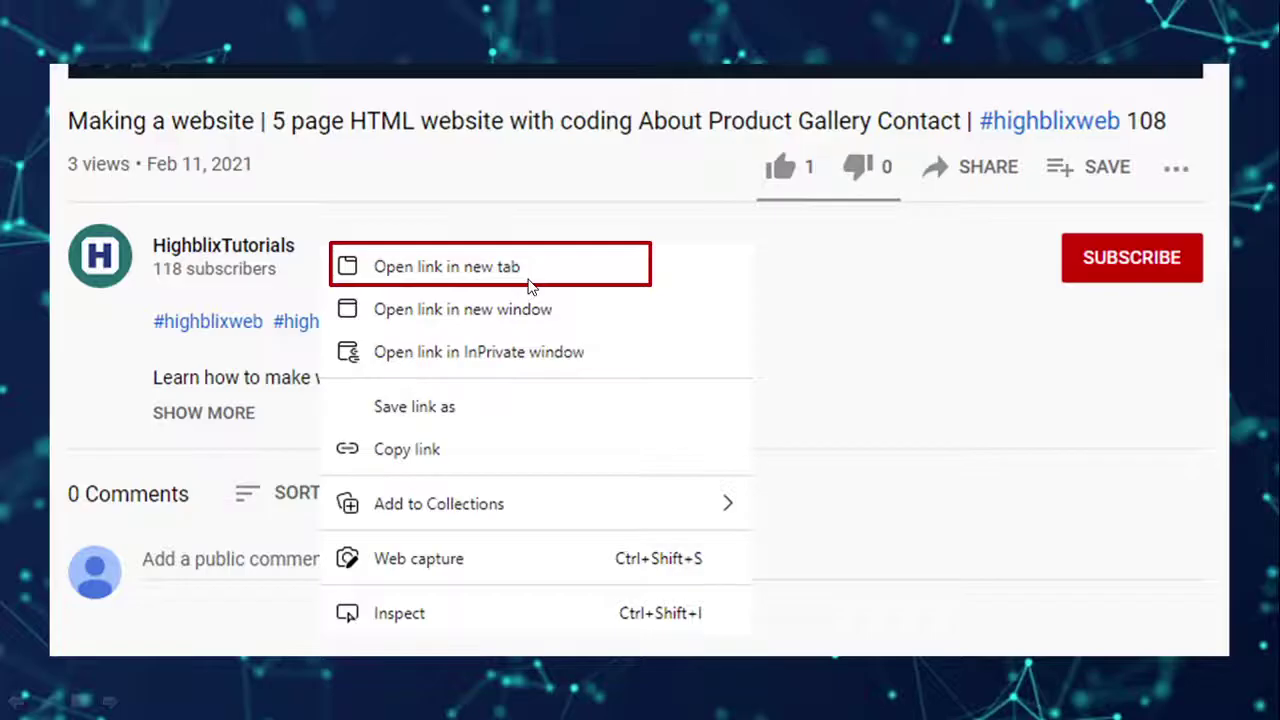
Advance to the HighblixTutorials Videos tab and scroll through its C# desktop project uploads.
{"action": "key", "text": "Right"}
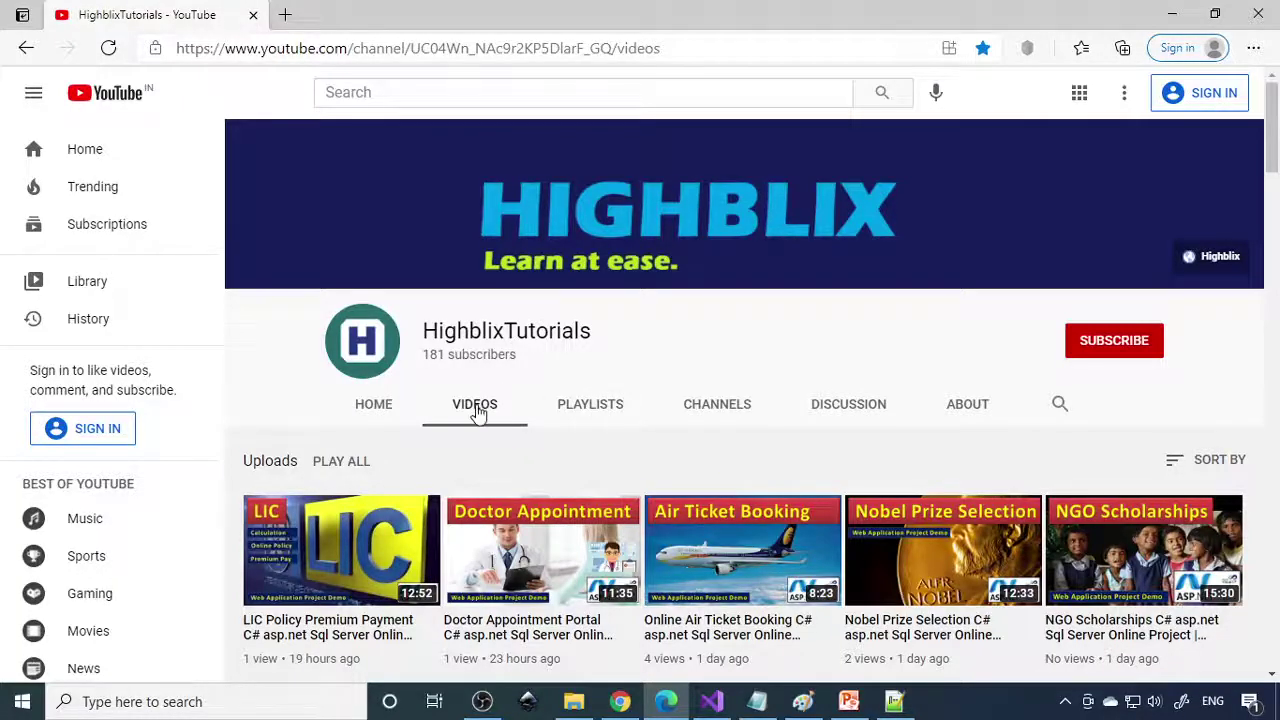
{"action": "scroll", "coordinate": [808, 560], "scroll_direction": "down", "scroll_amount": 5}
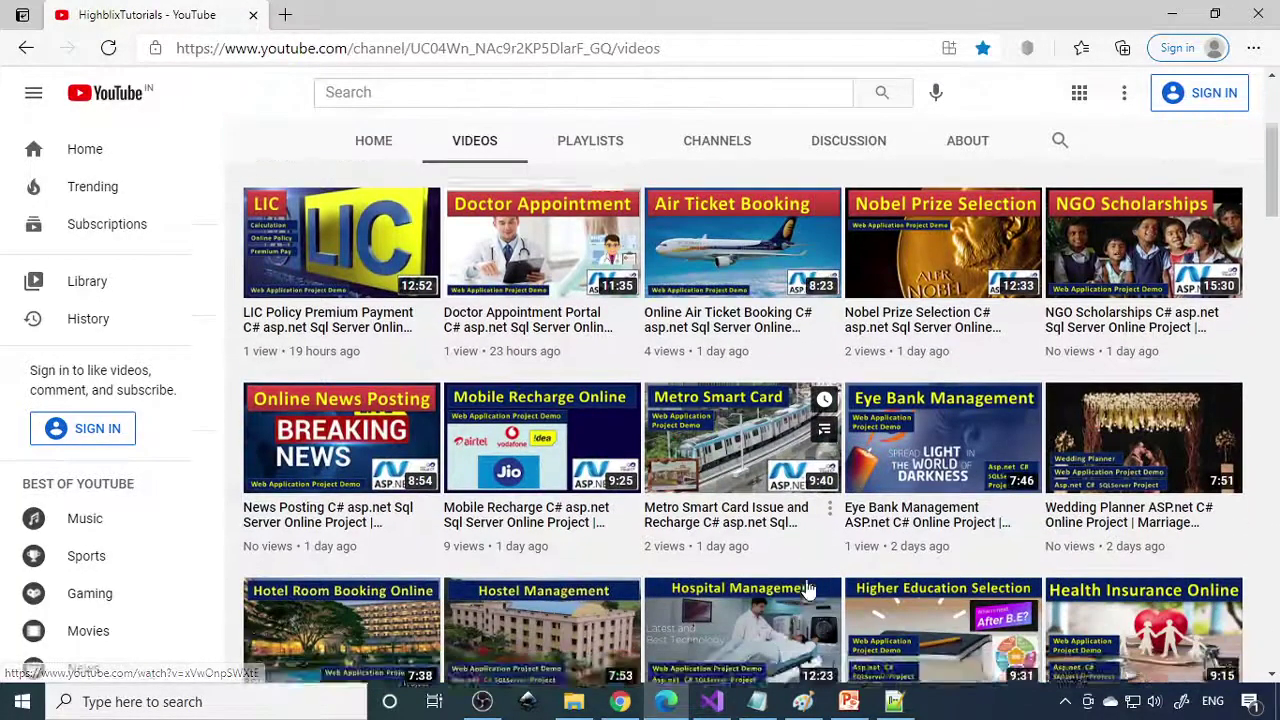
{"action": "scroll", "coordinate": [808, 590], "scroll_direction": "down", "scroll_amount": 3}
{"action": "scroll", "coordinate": [808, 590], "scroll_direction": "down", "scroll_amount": 2}
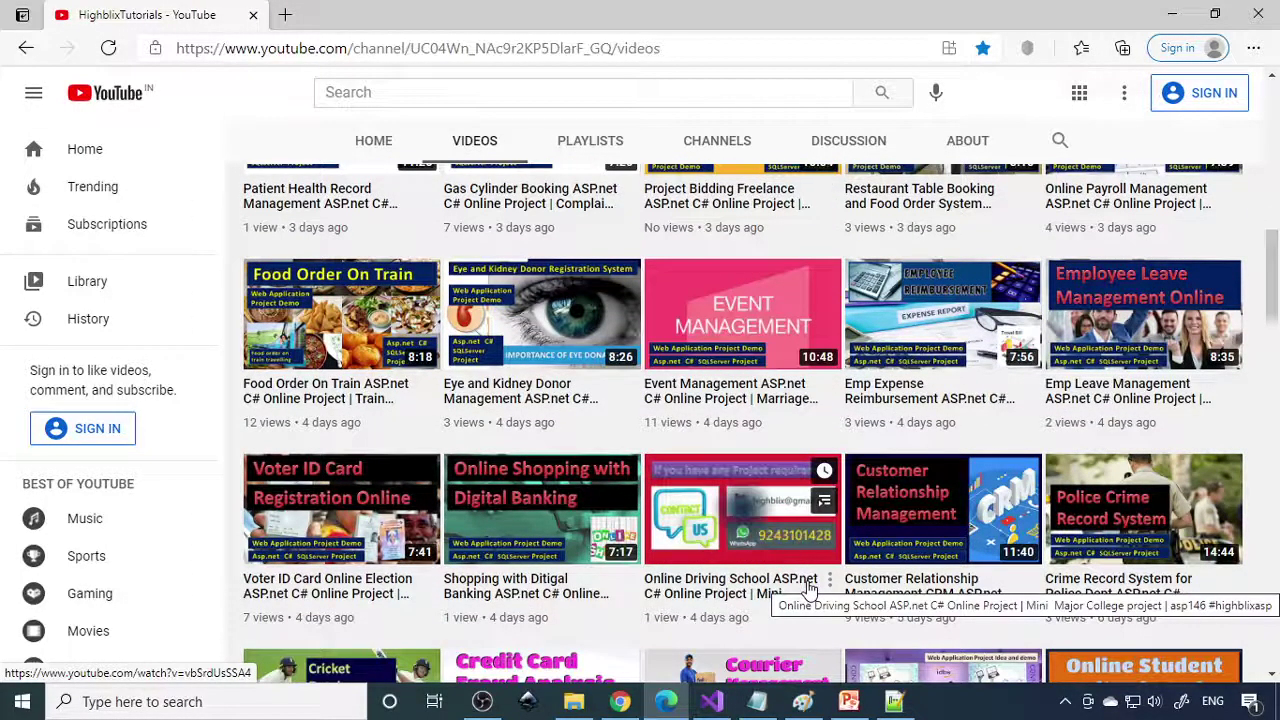
{"action": "scroll", "coordinate": [1210, 568], "scroll_direction": "down", "scroll_amount": 4}
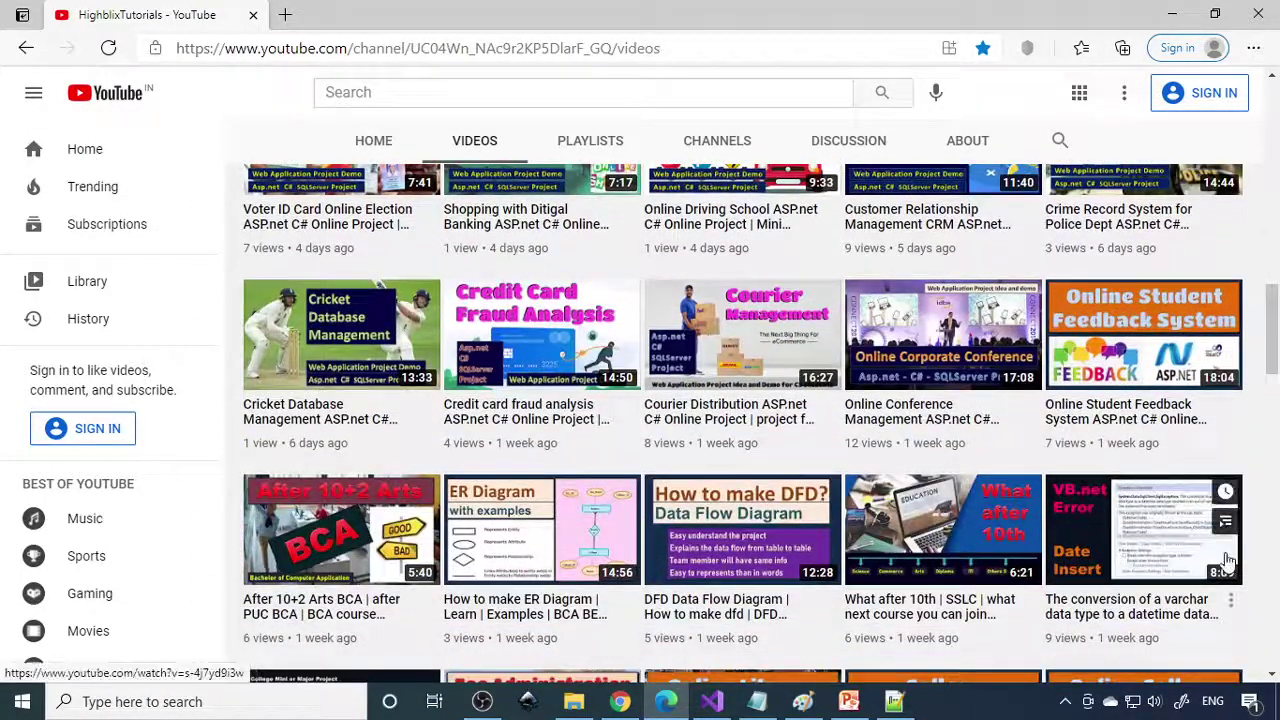
{"action": "scroll", "coordinate": [1228, 562], "scroll_direction": "down", "scroll_amount": 3}
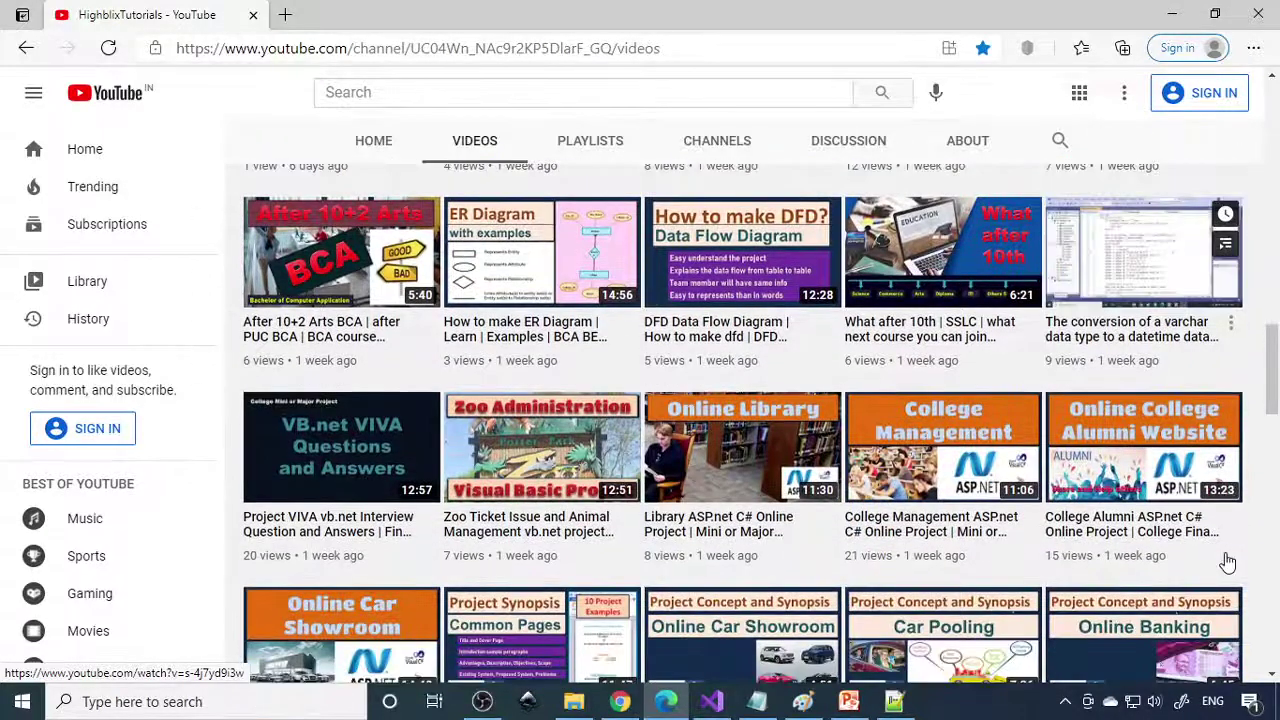
{"action": "scroll", "coordinate": [1228, 562], "scroll_direction": "down", "scroll_amount": 5}
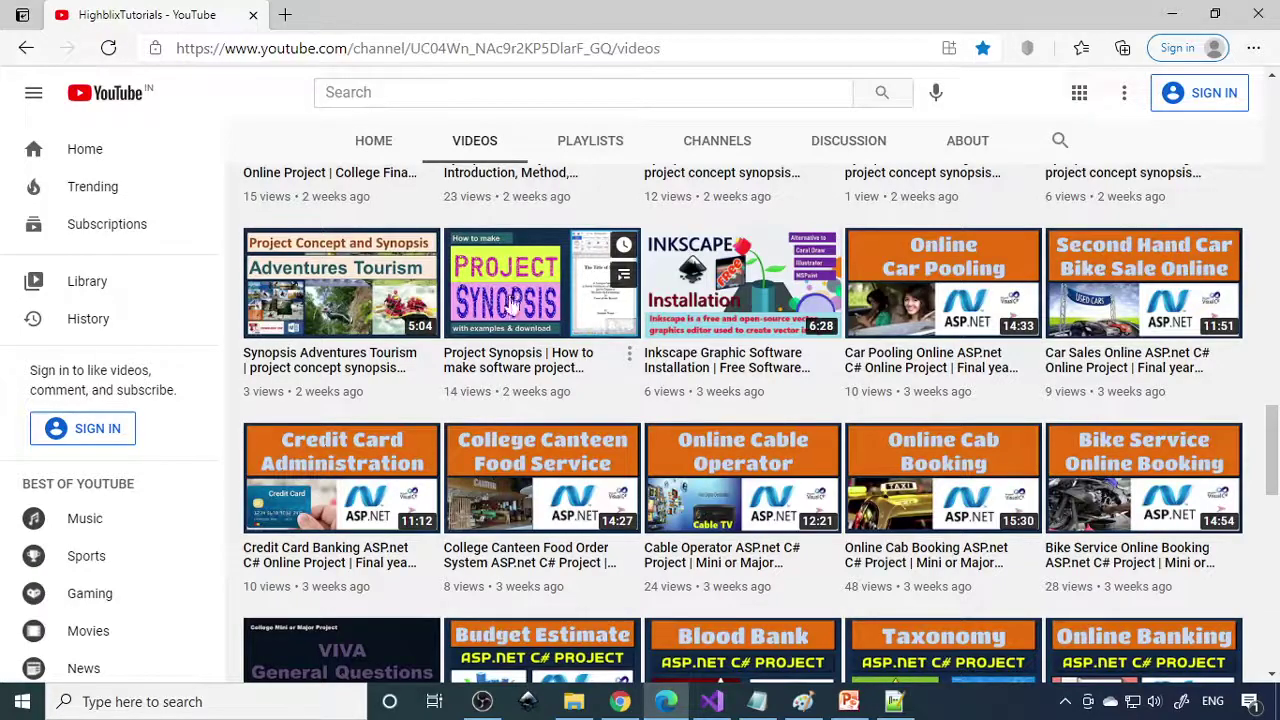
{"action": "scroll", "coordinate": [585, 368], "scroll_direction": "down", "scroll_amount": 2}
{"action": "scroll", "coordinate": [585, 368], "scroll_direction": "down", "scroll_amount": 10}
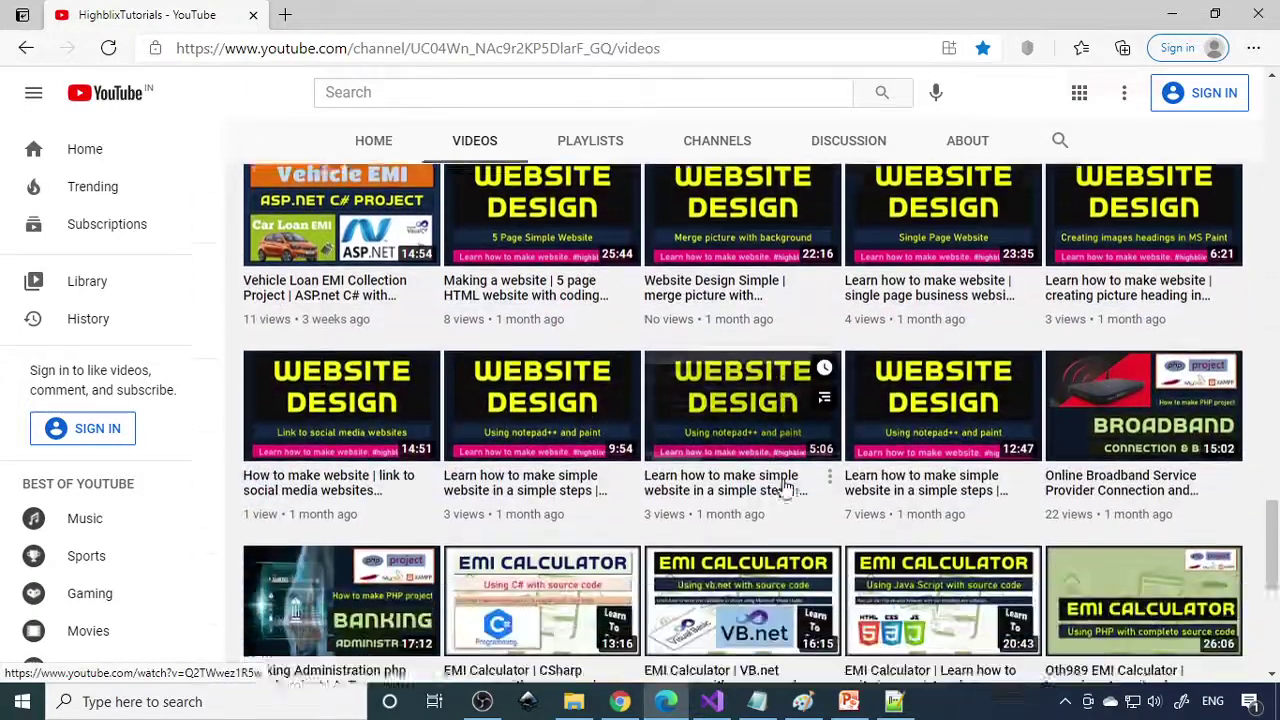
{"action": "scroll", "coordinate": [785, 487], "scroll_direction": "down", "scroll_amount": 3}
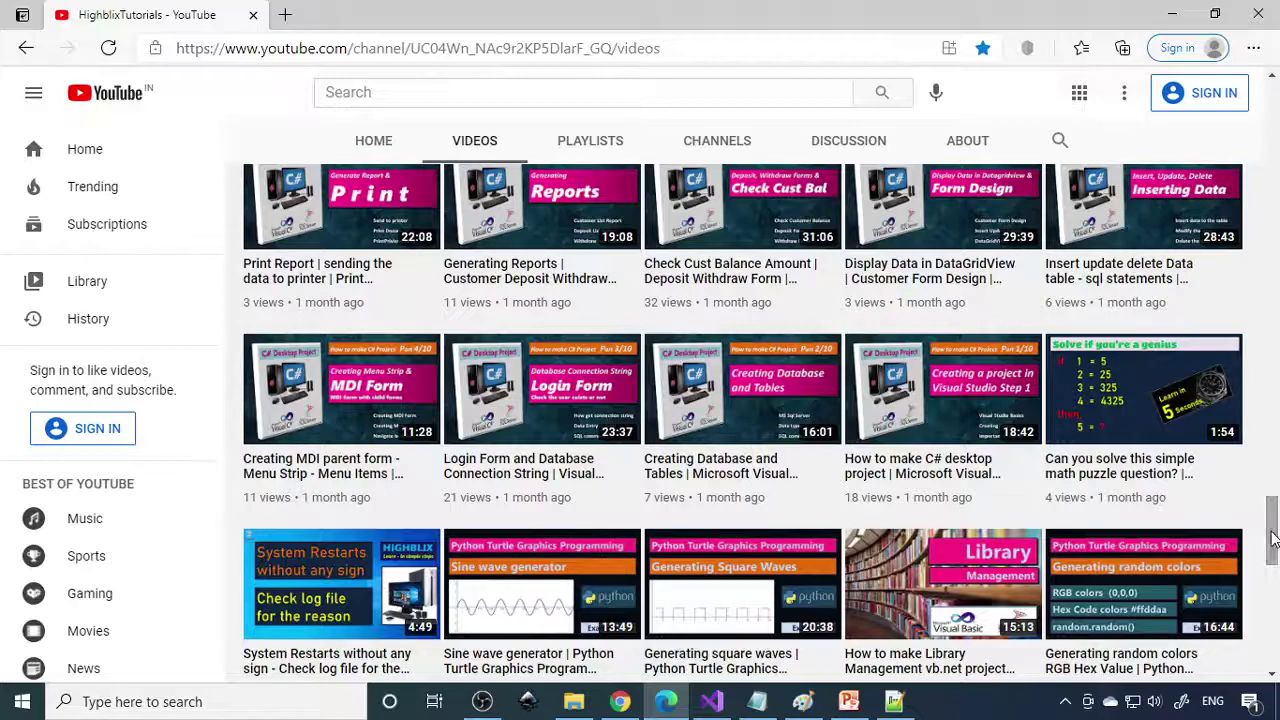
Back in Visual Studio, view CustomerMainPage.aspx and EmpMainPage.aspx in the designer.
{"action": "left_click", "coordinate": [711, 702]}
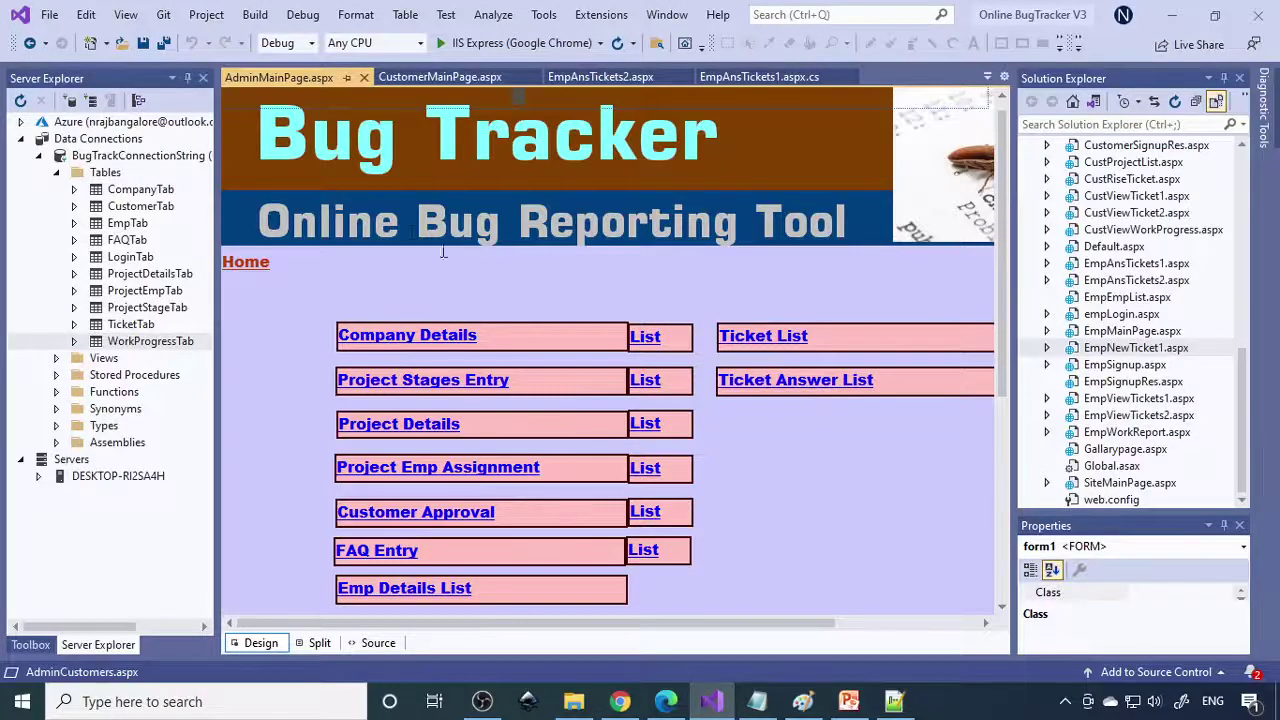
{"action": "left_click", "coordinate": [800, 507]}
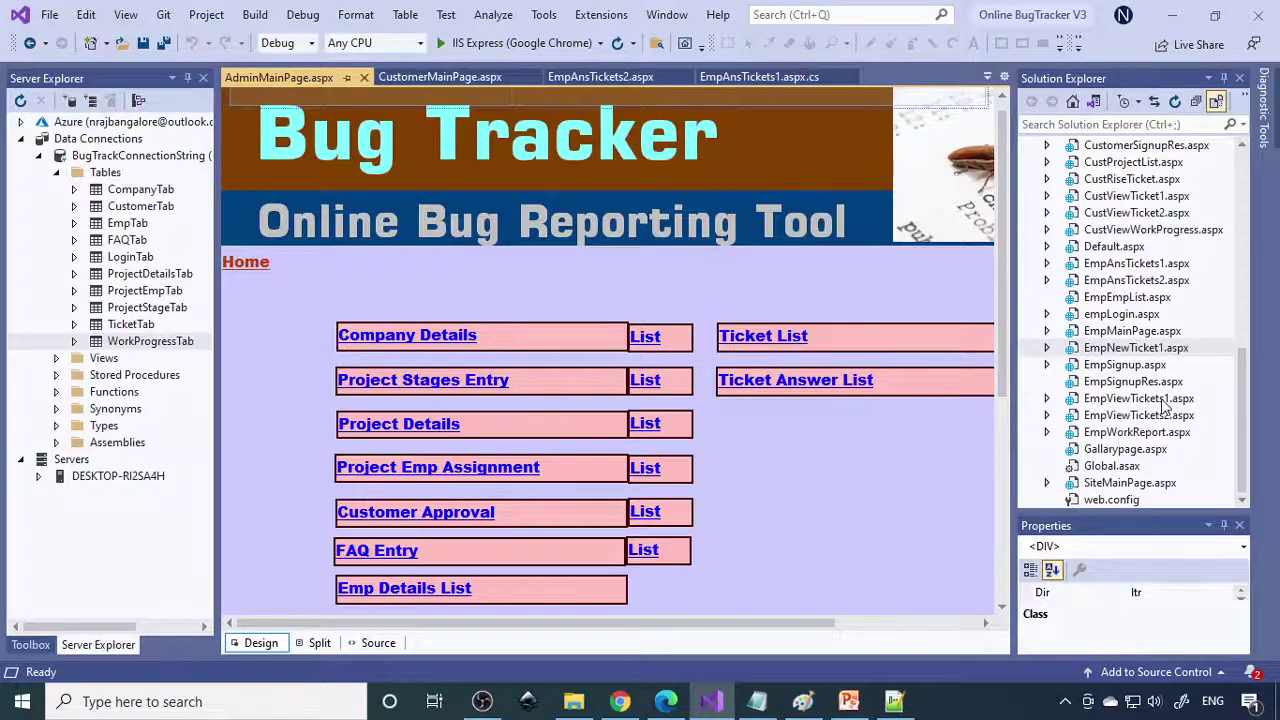
{"action": "scroll", "coordinate": [1165, 403], "scroll_direction": "up", "scroll_amount": 4}
{"action": "scroll", "coordinate": [1120, 255], "scroll_direction": "up", "scroll_amount": 2}
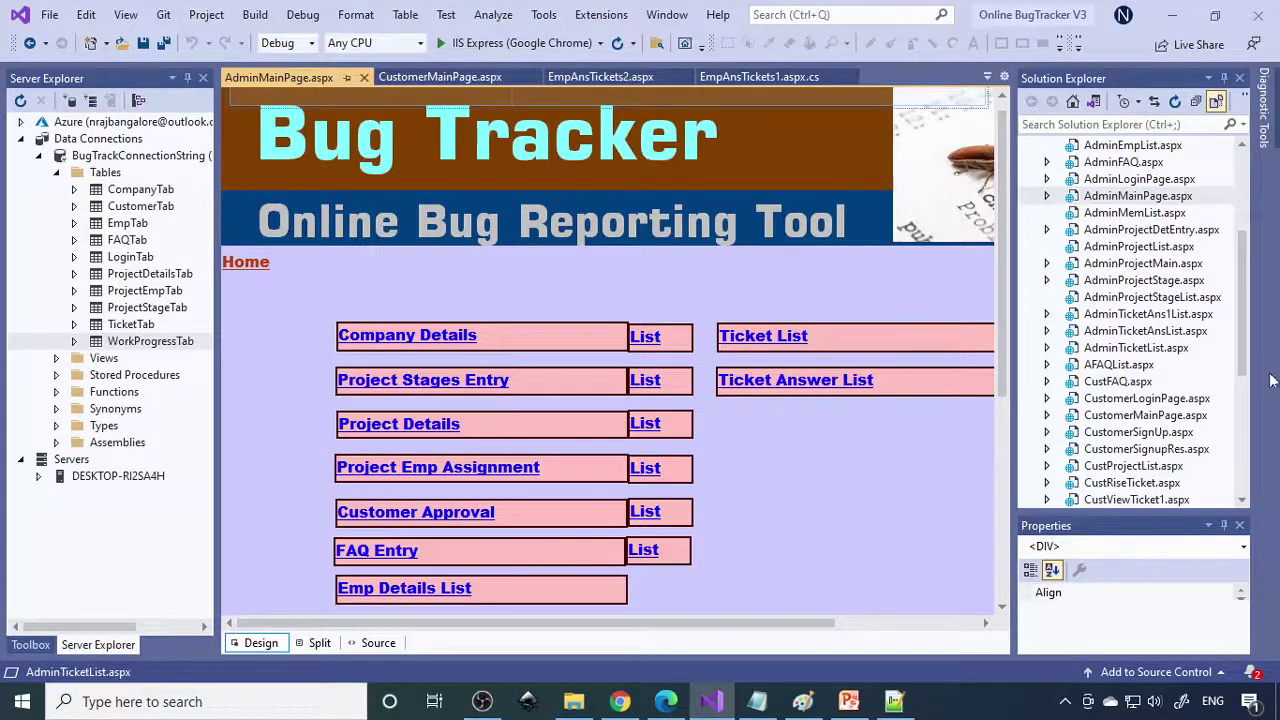
{"action": "scroll", "coordinate": [1165, 384], "scroll_direction": "down", "scroll_amount": 2}
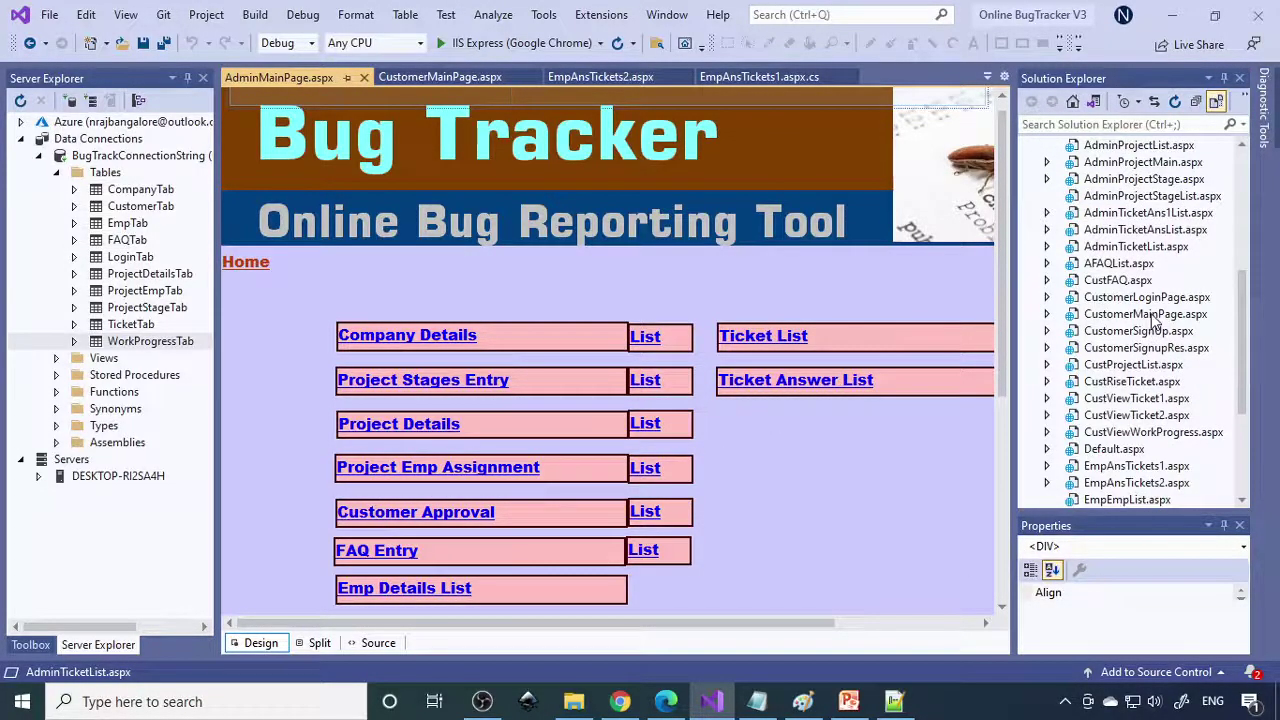
{"action": "double_click", "coordinate": [1155, 316]}
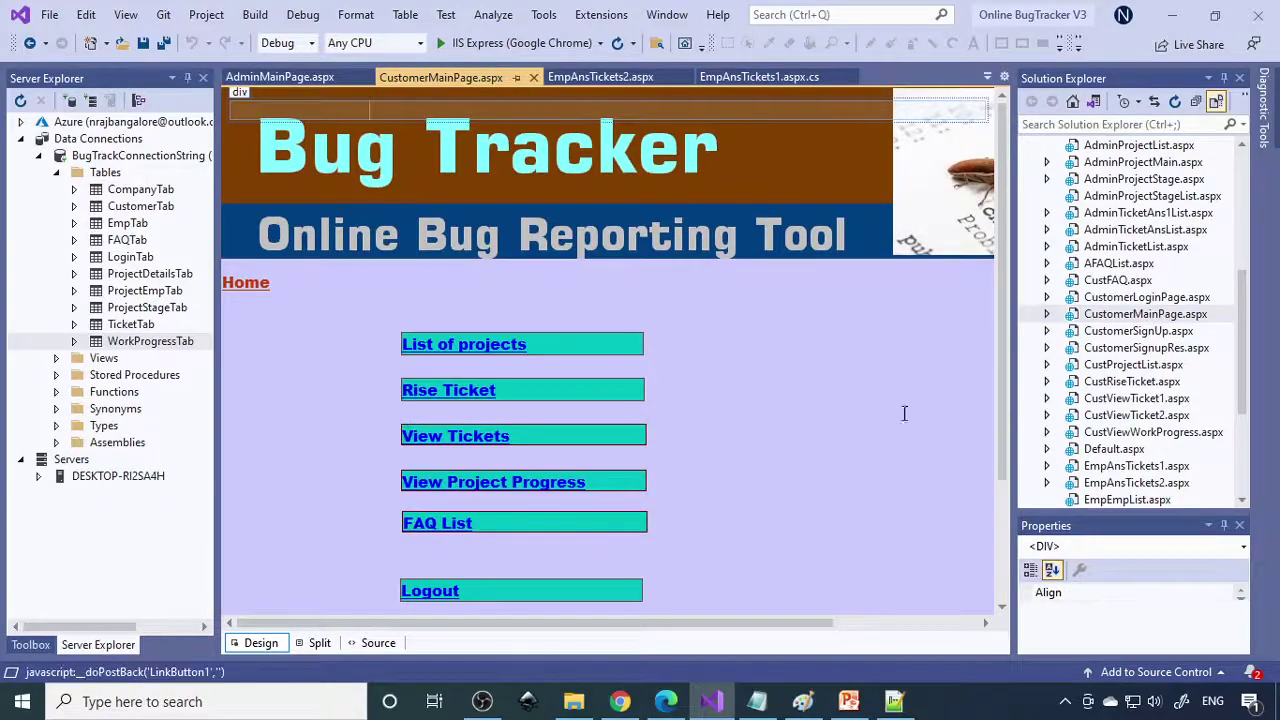
{"action": "scroll", "coordinate": [1135, 420], "scroll_direction": "down", "scroll_amount": 4}
{"action": "double_click", "coordinate": [1133, 333]}
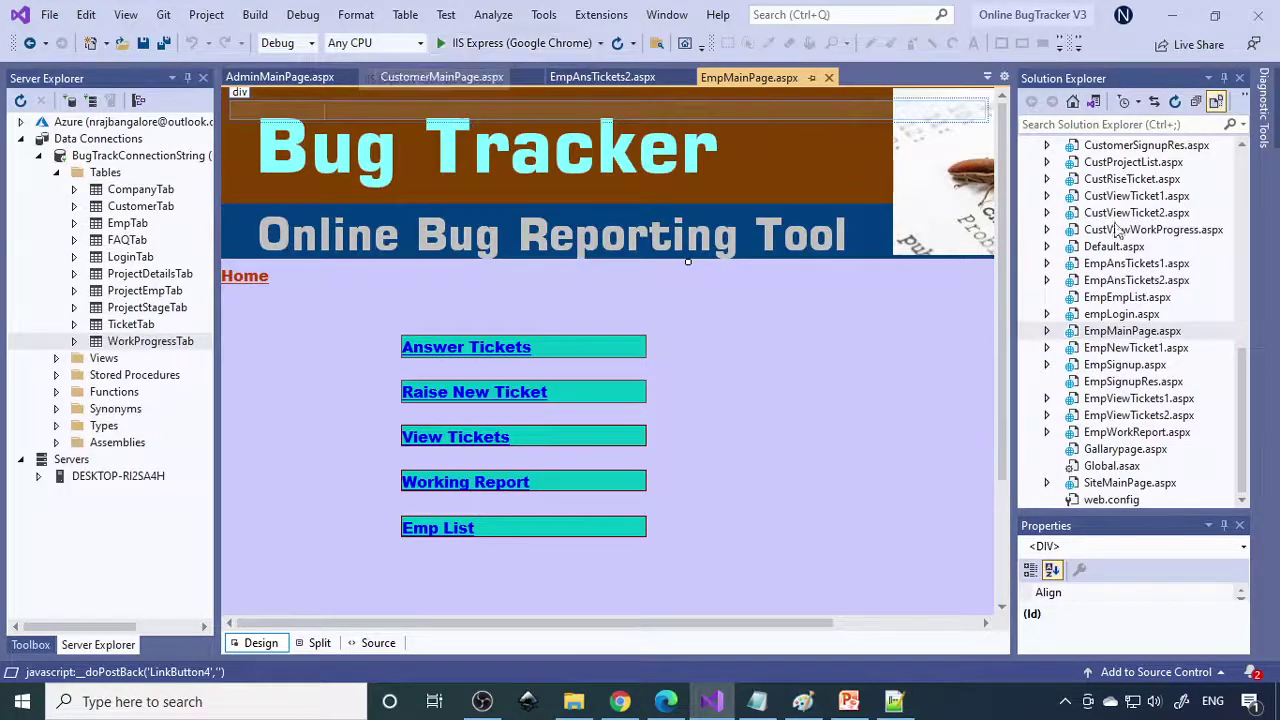
Select the Online BugTracker V3 project and run it in Chrome with F5.
{"action": "scroll", "coordinate": [1245, 343], "scroll_direction": "up", "scroll_amount": 12}
{"action": "left_click", "coordinate": [1123, 162]}
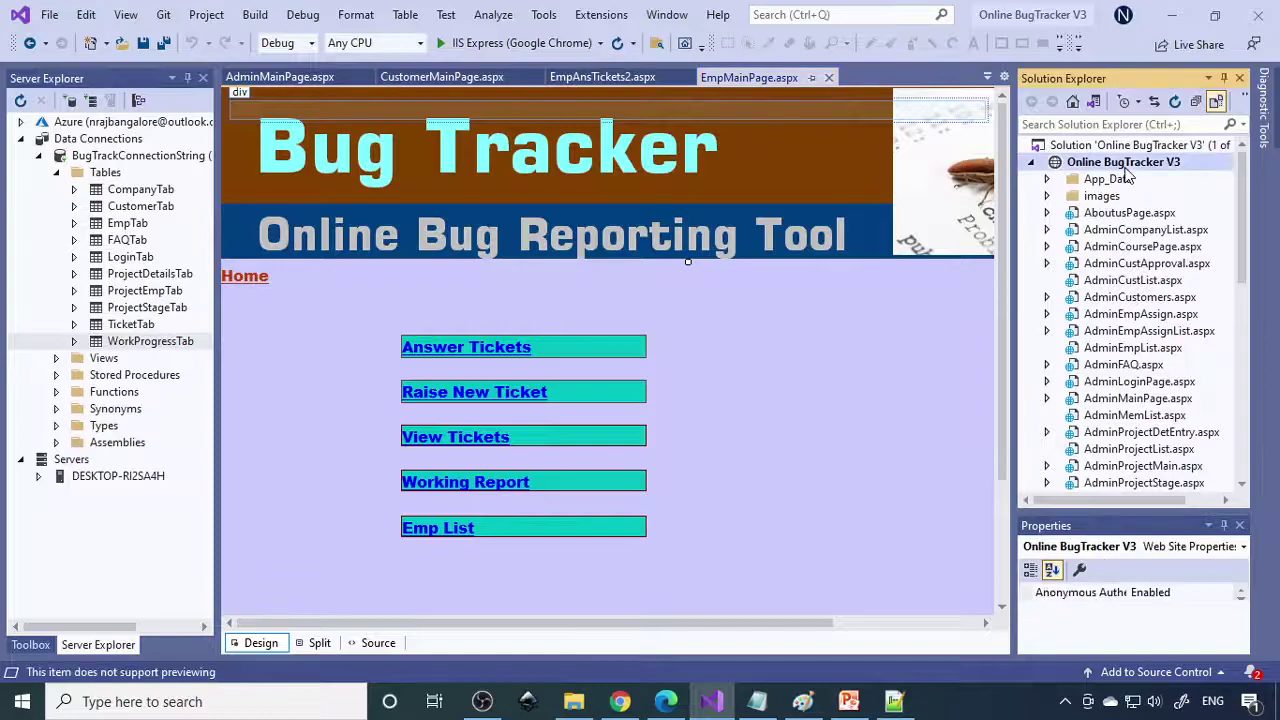
{"action": "key", "text": "F5"}
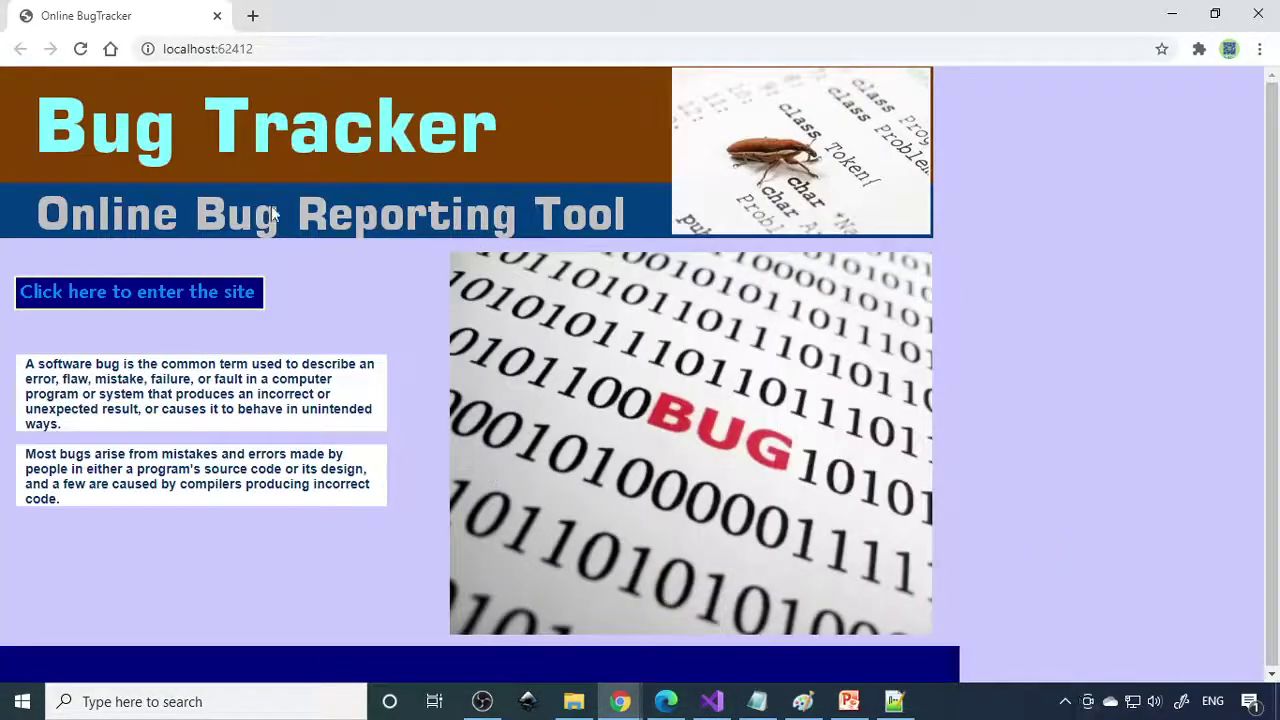
Log in with the administrator credentials and view the Company List with its two Onida entries.
{"action": "left_click", "coordinate": [191, 292]}
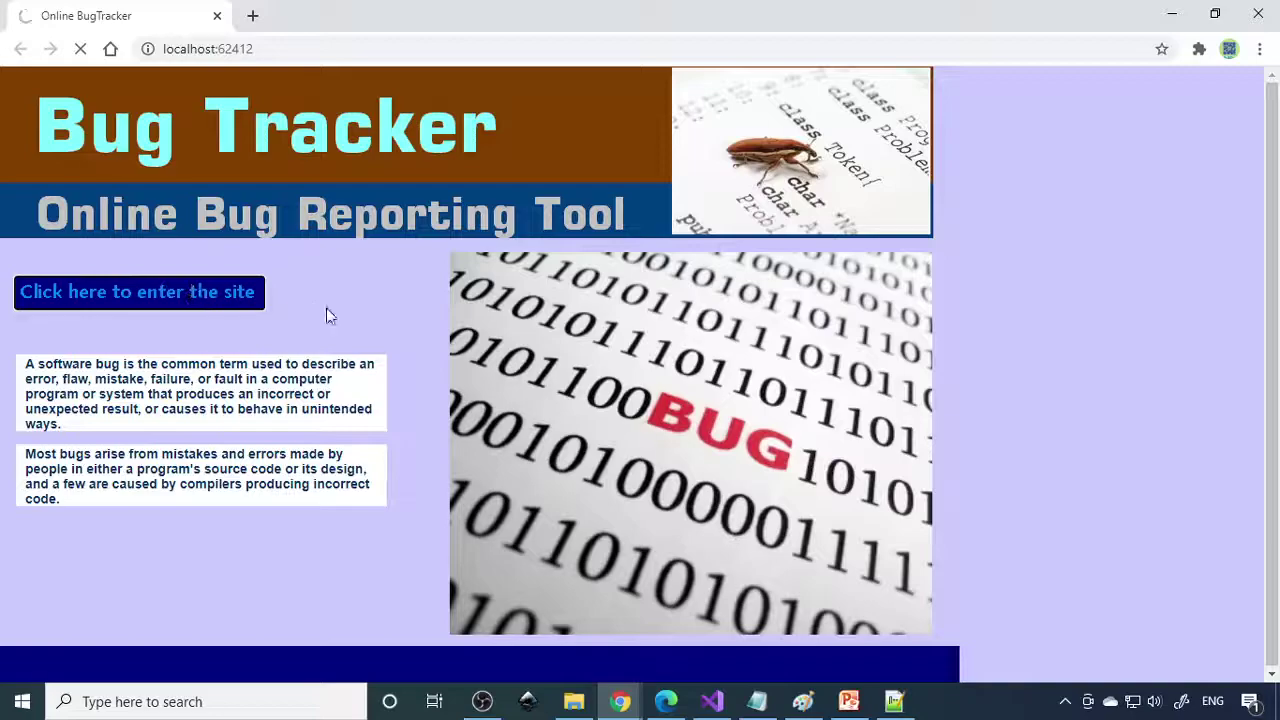
{"action": "left_click", "coordinate": [157, 295]}
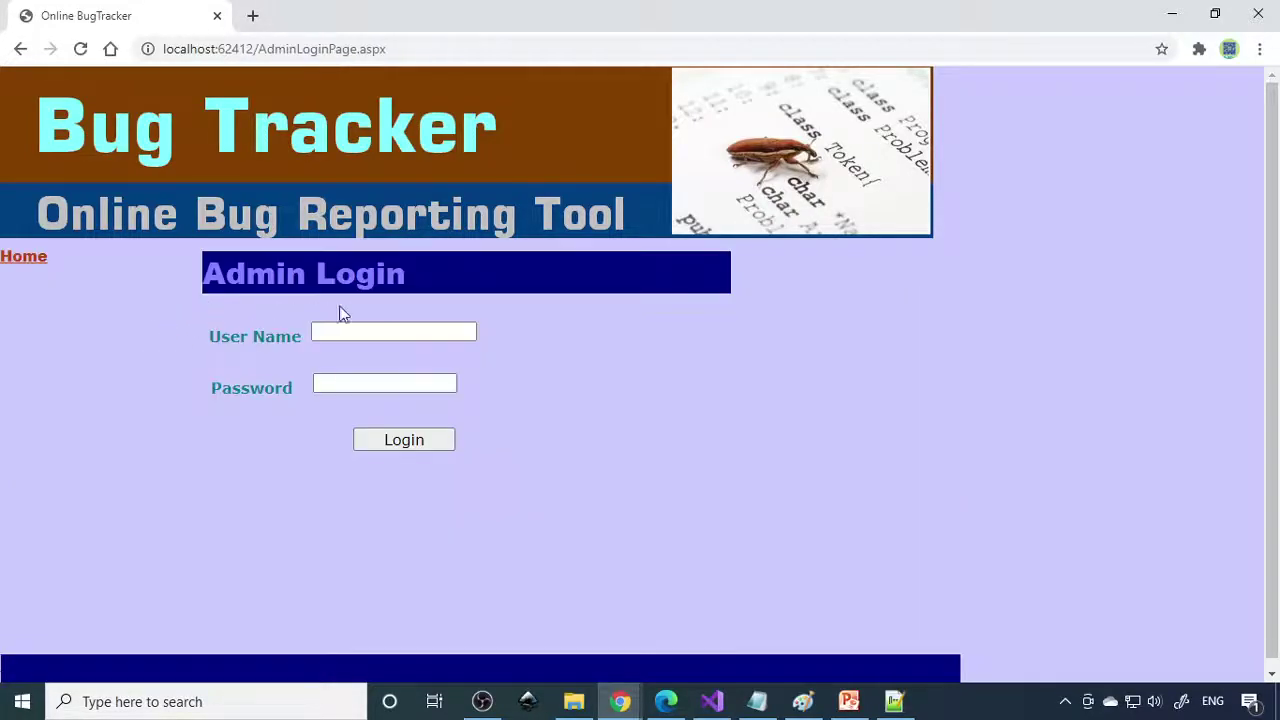
{"action": "left_click", "coordinate": [350, 331]}
{"action": "left_click", "coordinate": [340, 366]}
{"action": "left_click", "coordinate": [356, 386]}
{"action": "type", "text": "admin"}
{"action": "left_click", "coordinate": [400, 440]}
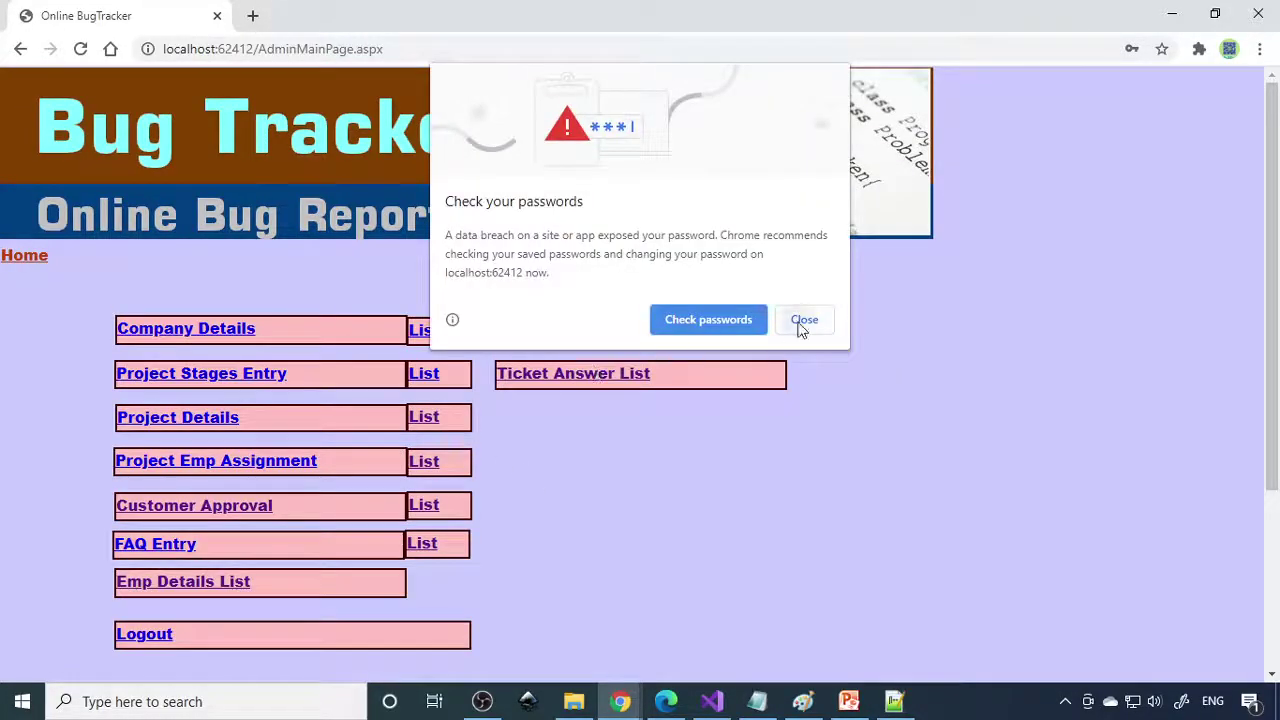
{"action": "left_click", "coordinate": [800, 322]}
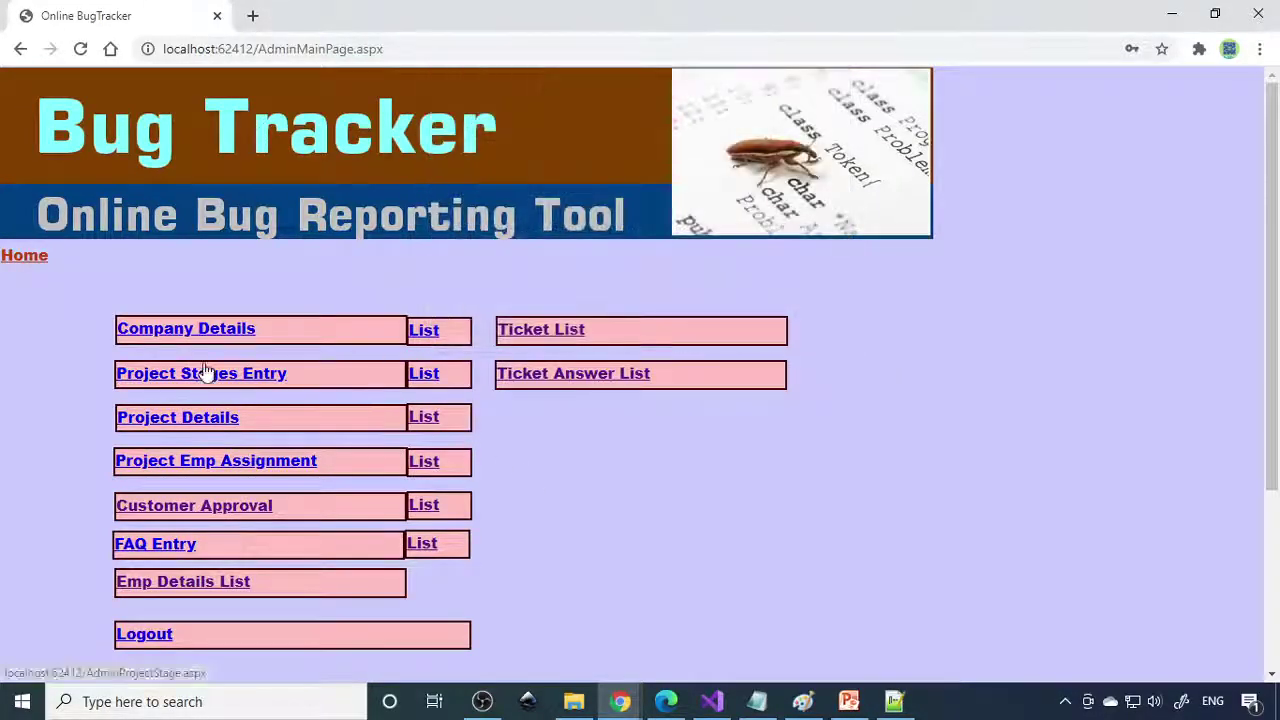
{"action": "left_click", "coordinate": [423, 330]}
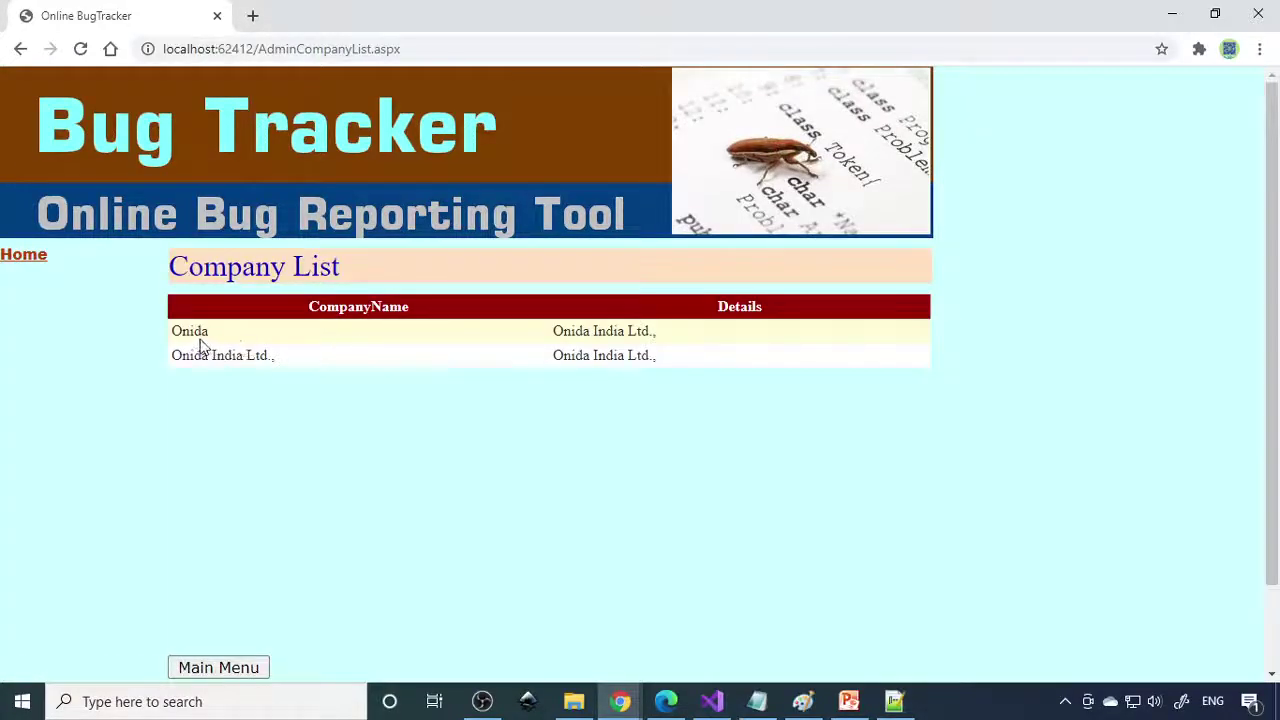
Save company 'BPL' with details 'BPL comp', confirm the success alert, and go Home.
{"action": "left_click", "coordinate": [38, 258]}
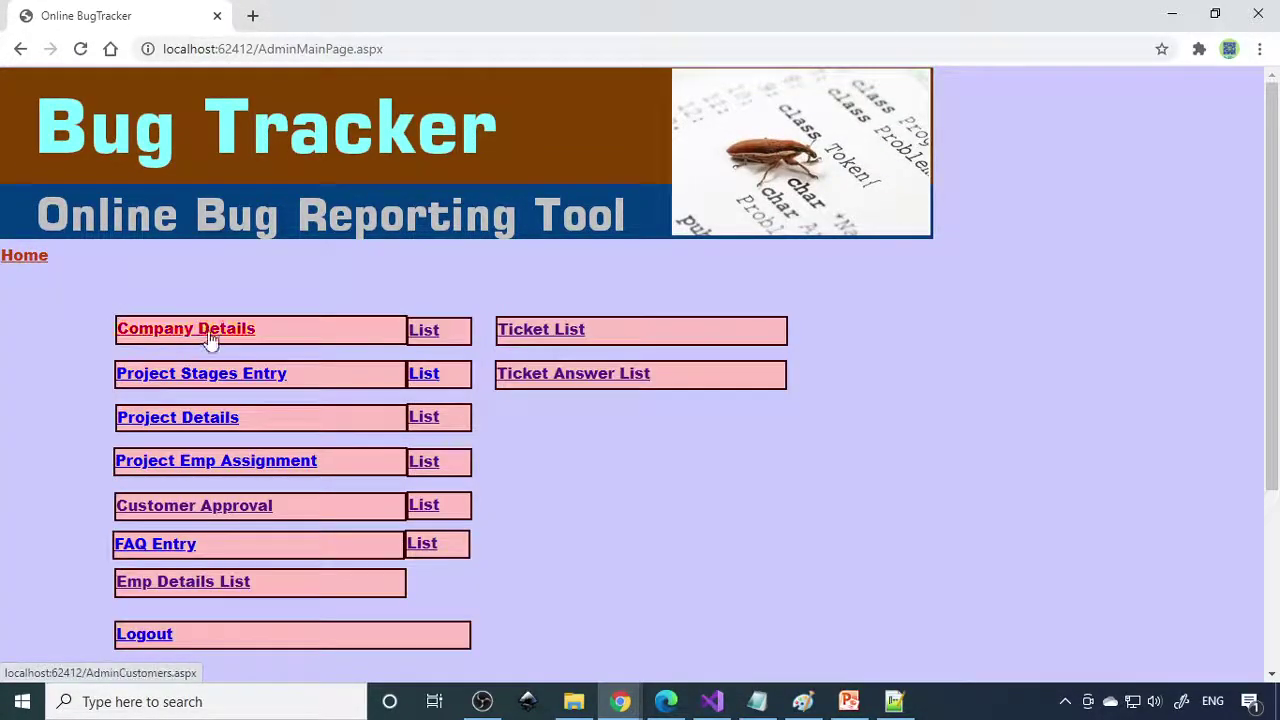
{"action": "left_click", "coordinate": [208, 338]}
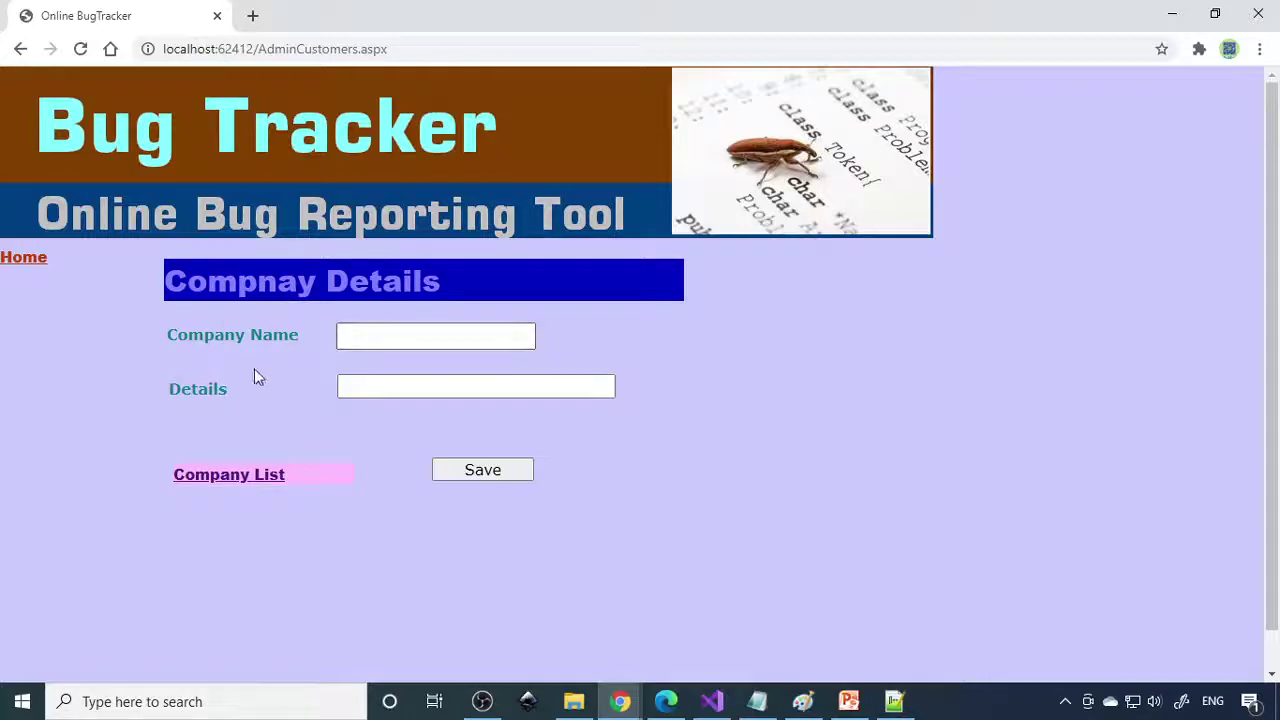
{"action": "left_click", "coordinate": [397, 337]}
{"action": "type", "text": "BPL"}
{"action": "key", "text": "Tab"}
{"action": "type", "text": "BP"}
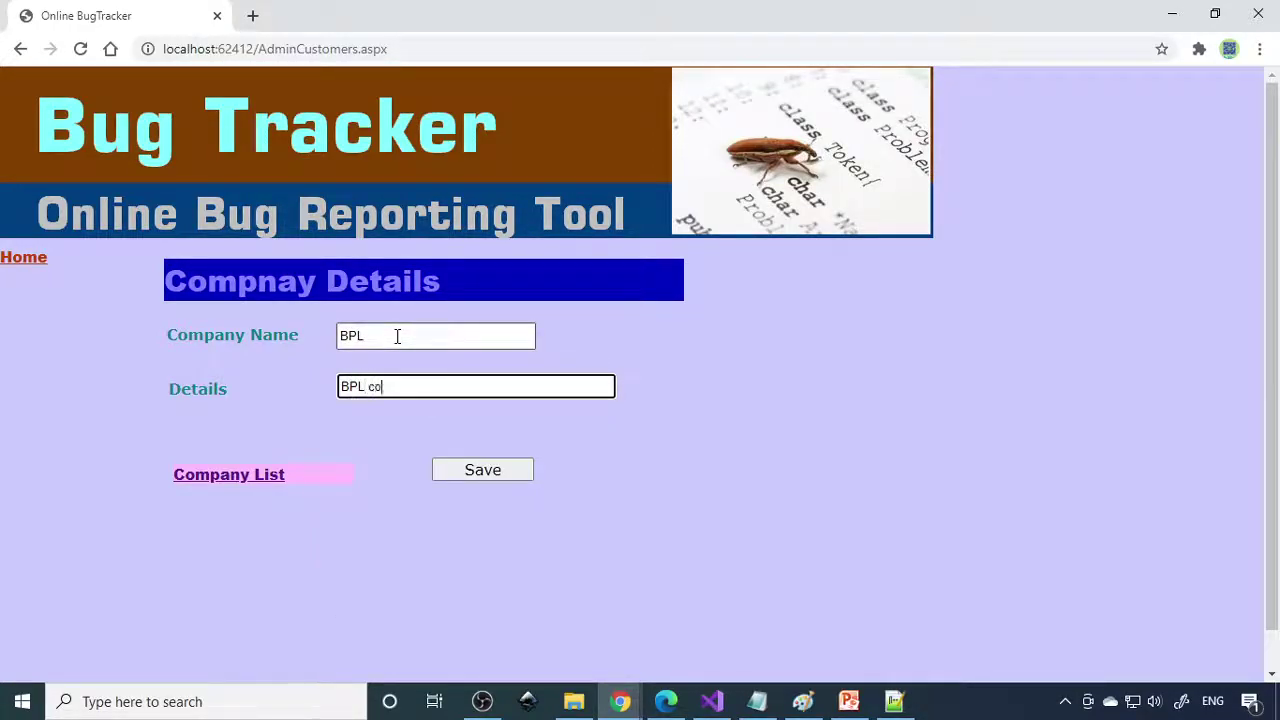
{"action": "left_click", "coordinate": [515, 471]}
{"action": "left_click", "coordinate": [668, 407]}
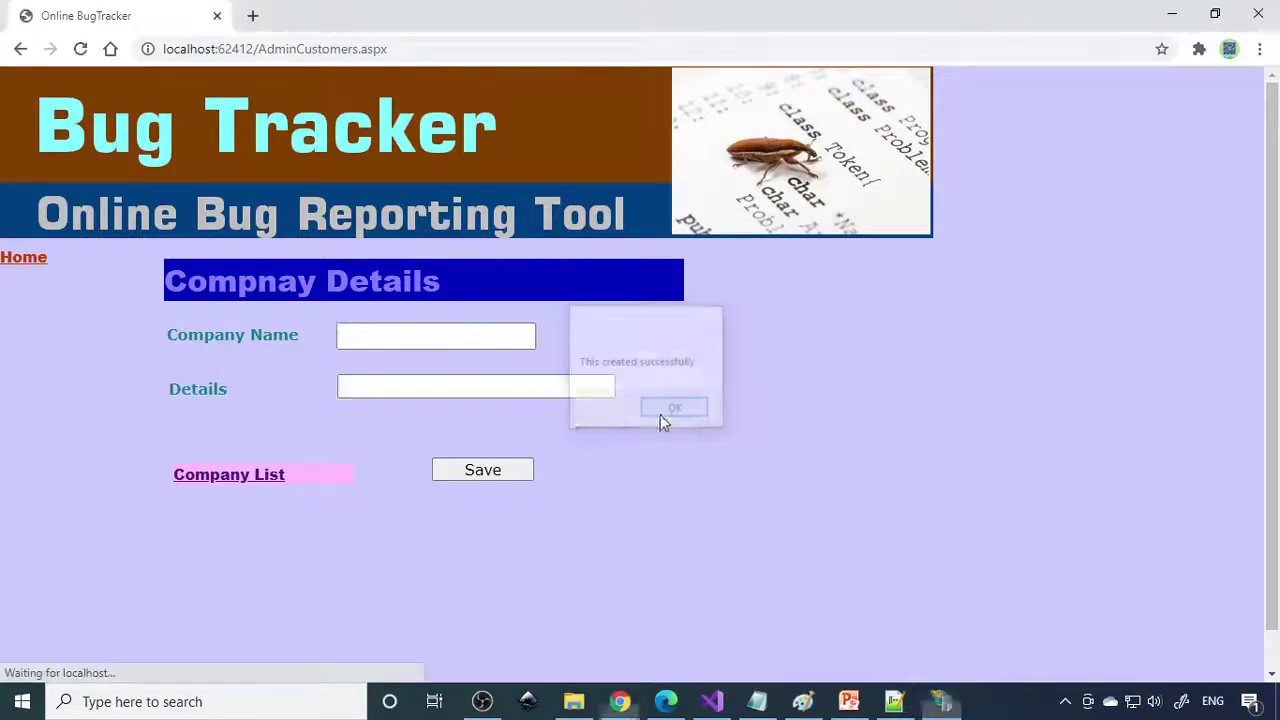
{"action": "left_click", "coordinate": [25, 265]}
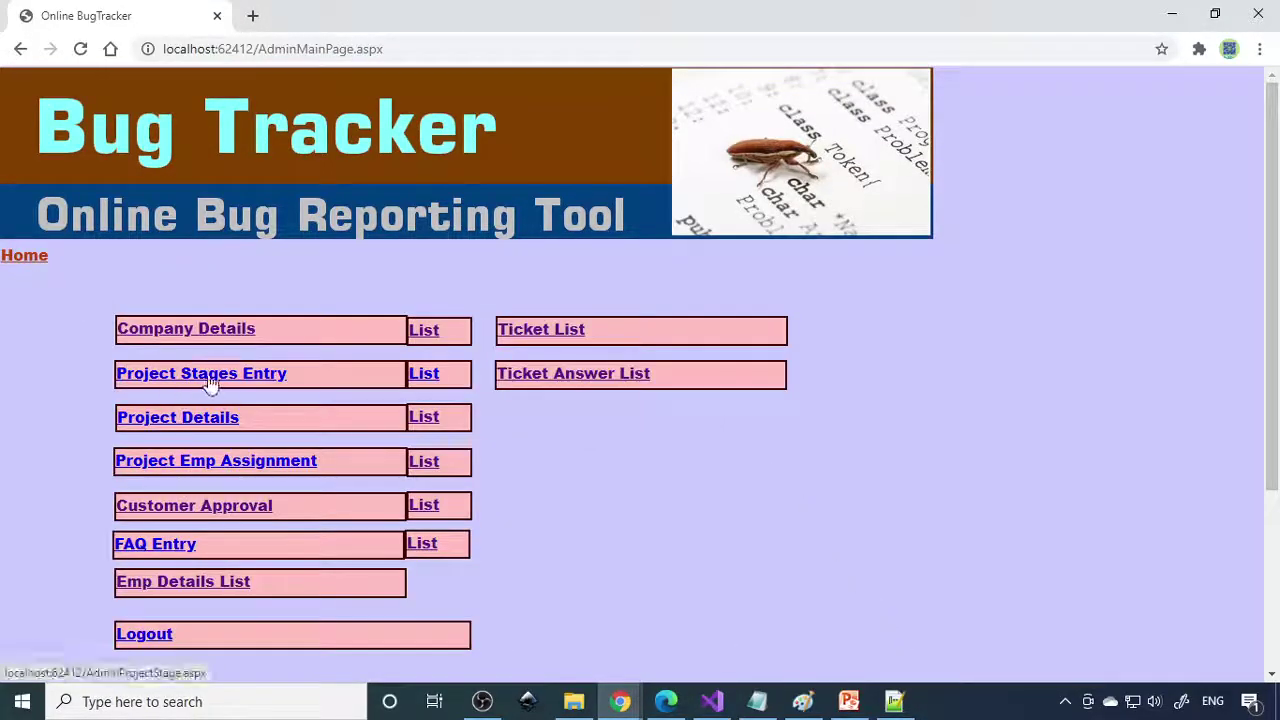
Check the project stage list and stage form, then review the Project List entries.
{"action": "left_click", "coordinate": [424, 375]}
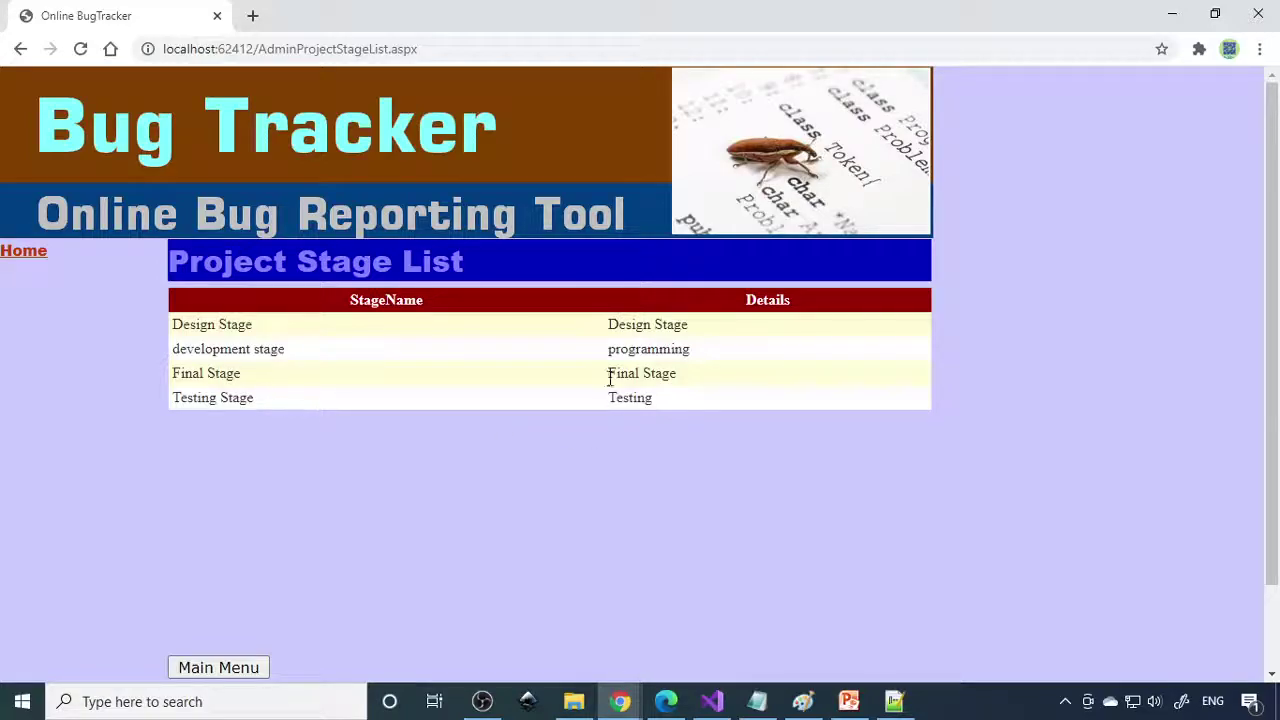
{"action": "left_click", "coordinate": [27, 257]}
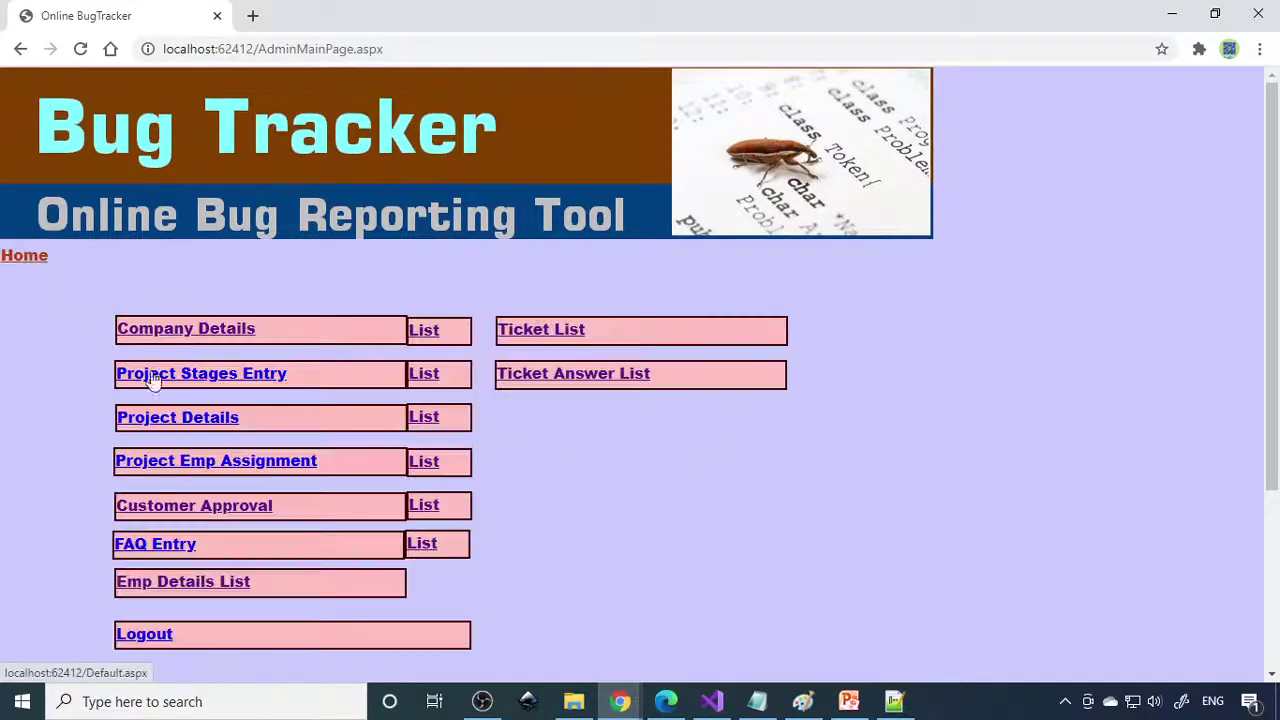
{"action": "left_click", "coordinate": [222, 382]}
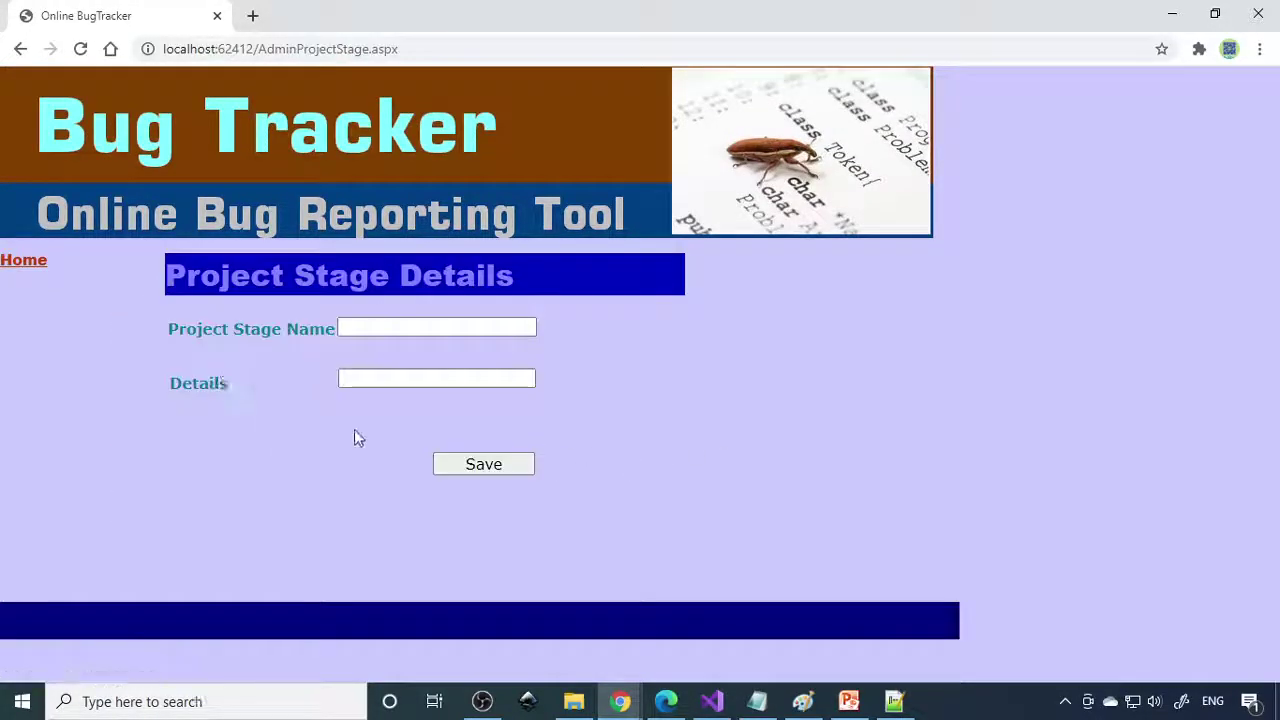
{"action": "left_click", "coordinate": [37, 265]}
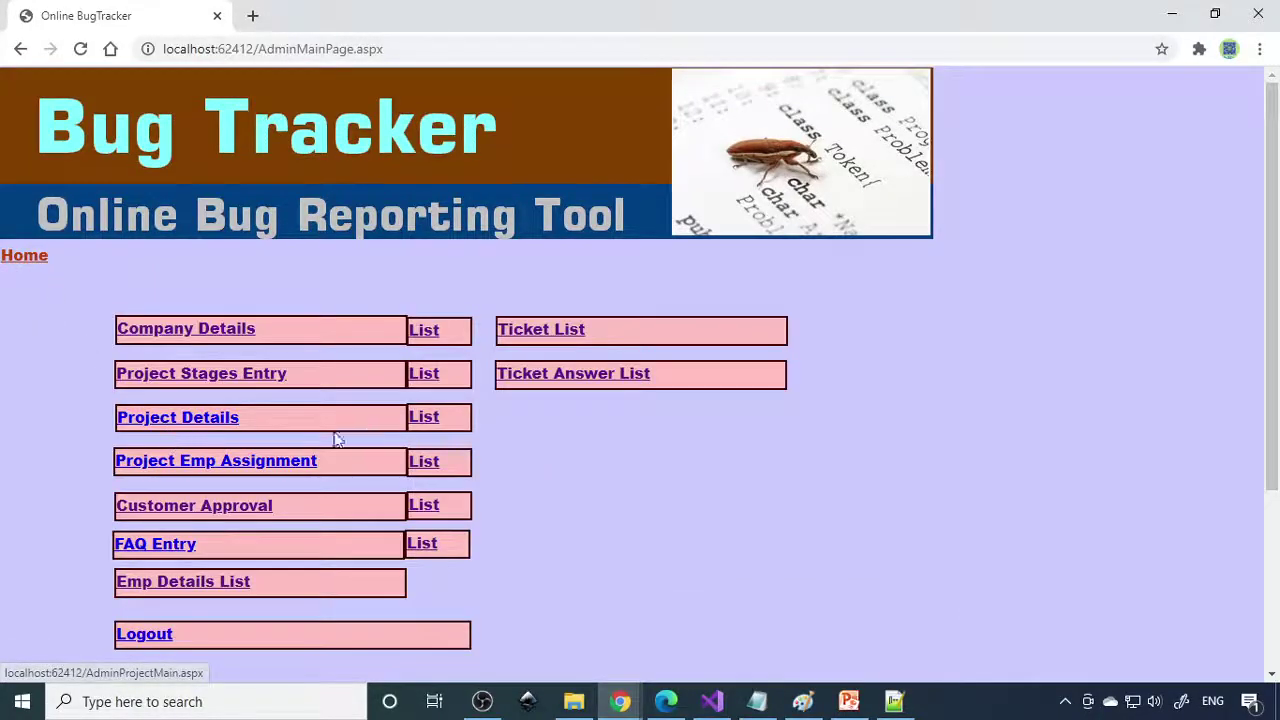
{"action": "left_click", "coordinate": [426, 419]}
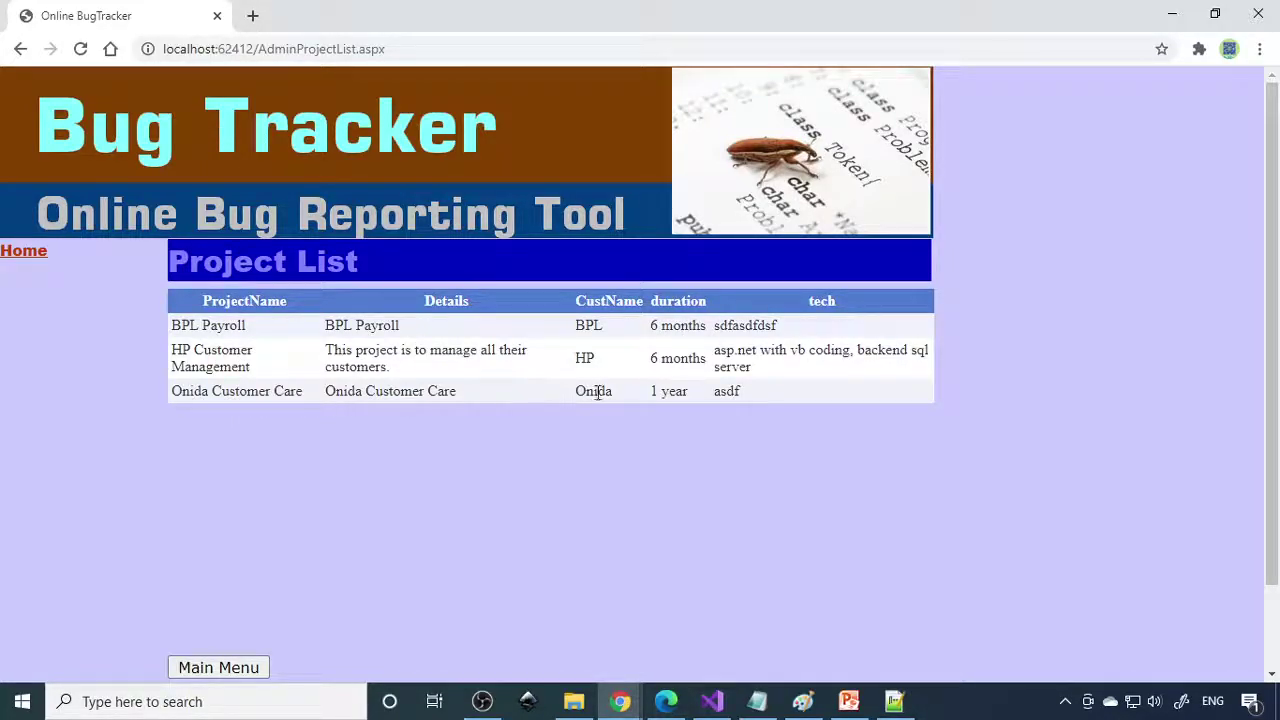
{"action": "left_click_drag", "start_coordinate": [203, 332], "coordinate": [446, 334]}
{"action": "left_click", "coordinate": [37, 256]}
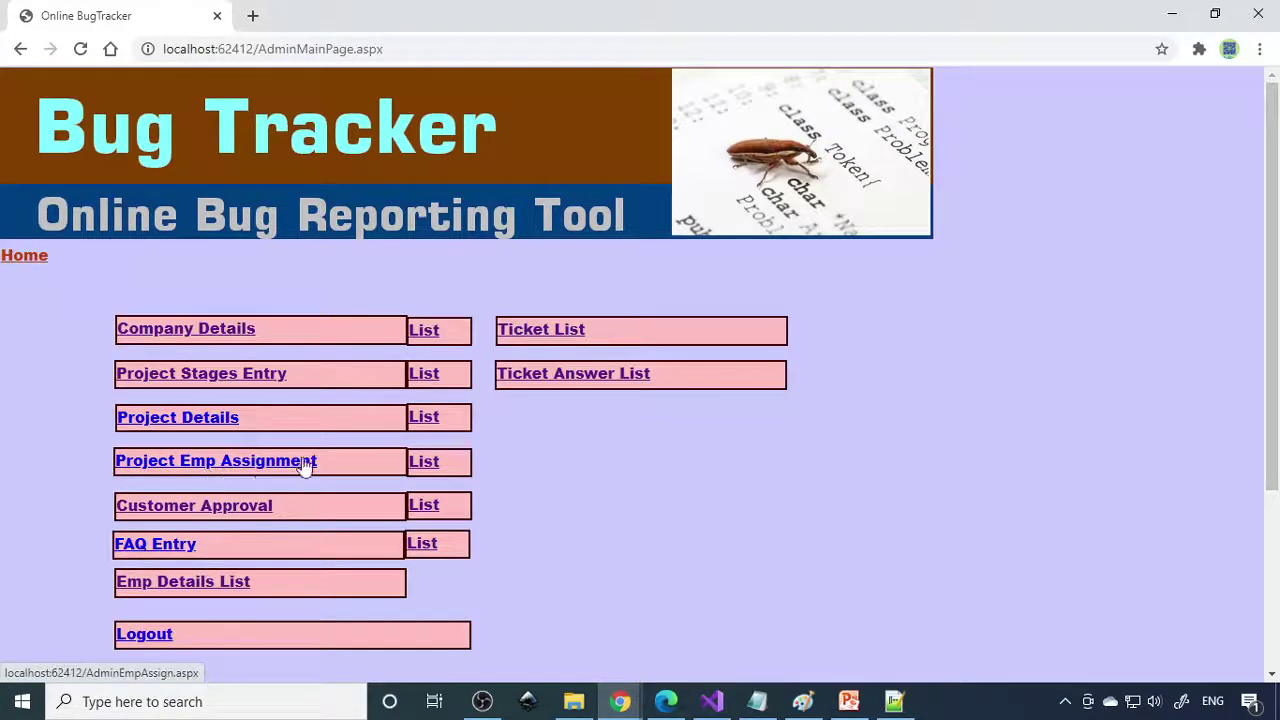
{"action": "left_click", "coordinate": [424, 462]}
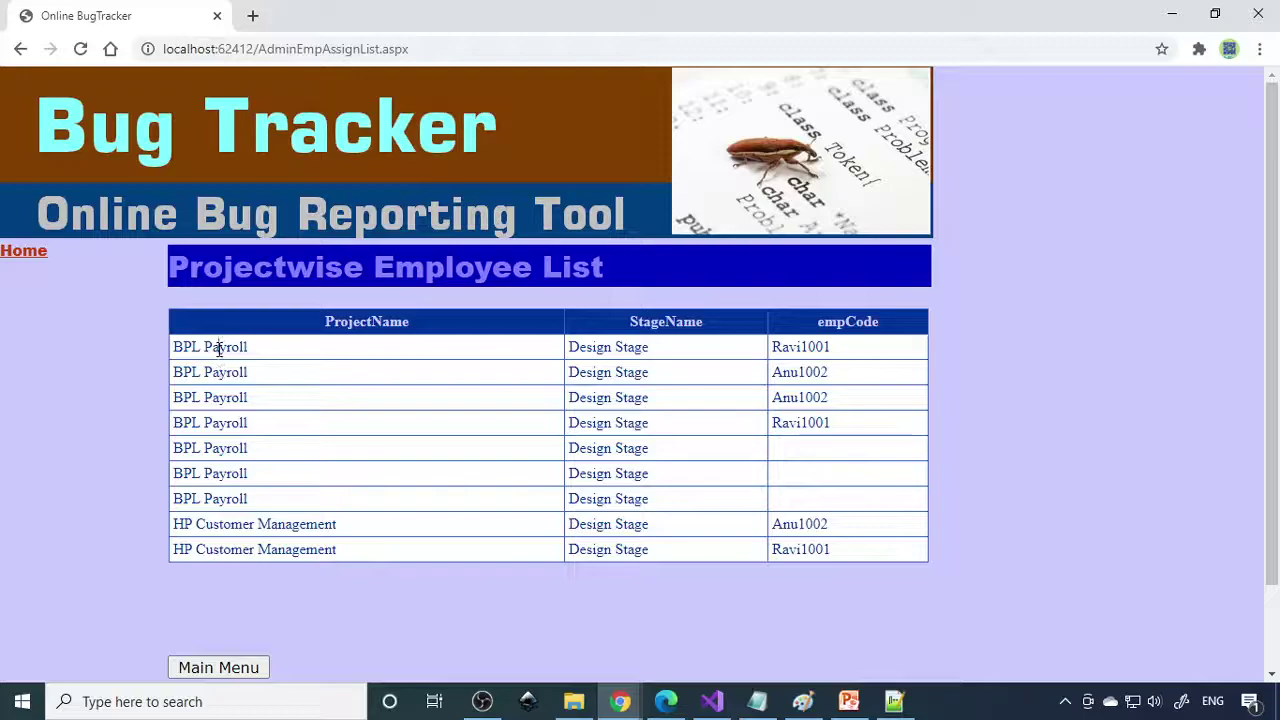
{"action": "left_click_drag", "start_coordinate": [219, 348], "coordinate": [380, 498]}
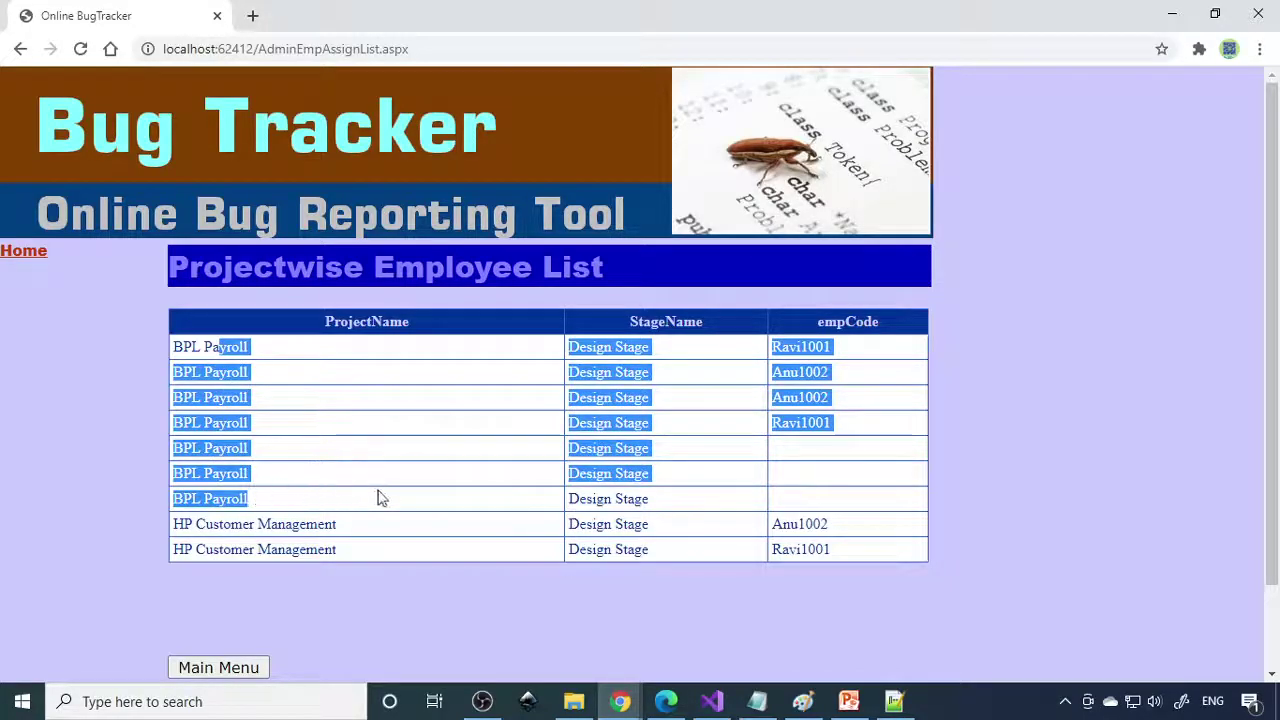
{"action": "left_click", "coordinate": [810, 370]}
{"action": "double_click", "coordinate": [790, 347]}
{"action": "left_click_drag", "start_coordinate": [789, 372], "coordinate": [840, 380]}
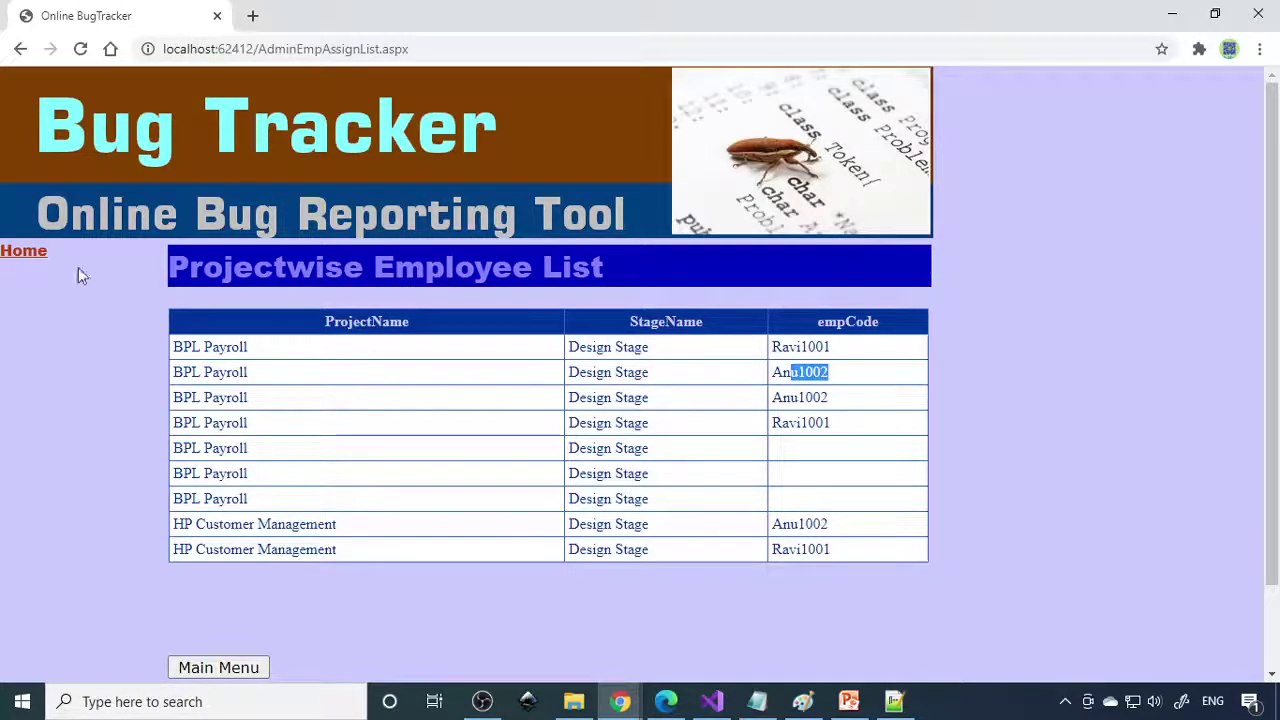
{"action": "left_click", "coordinate": [23, 253]}
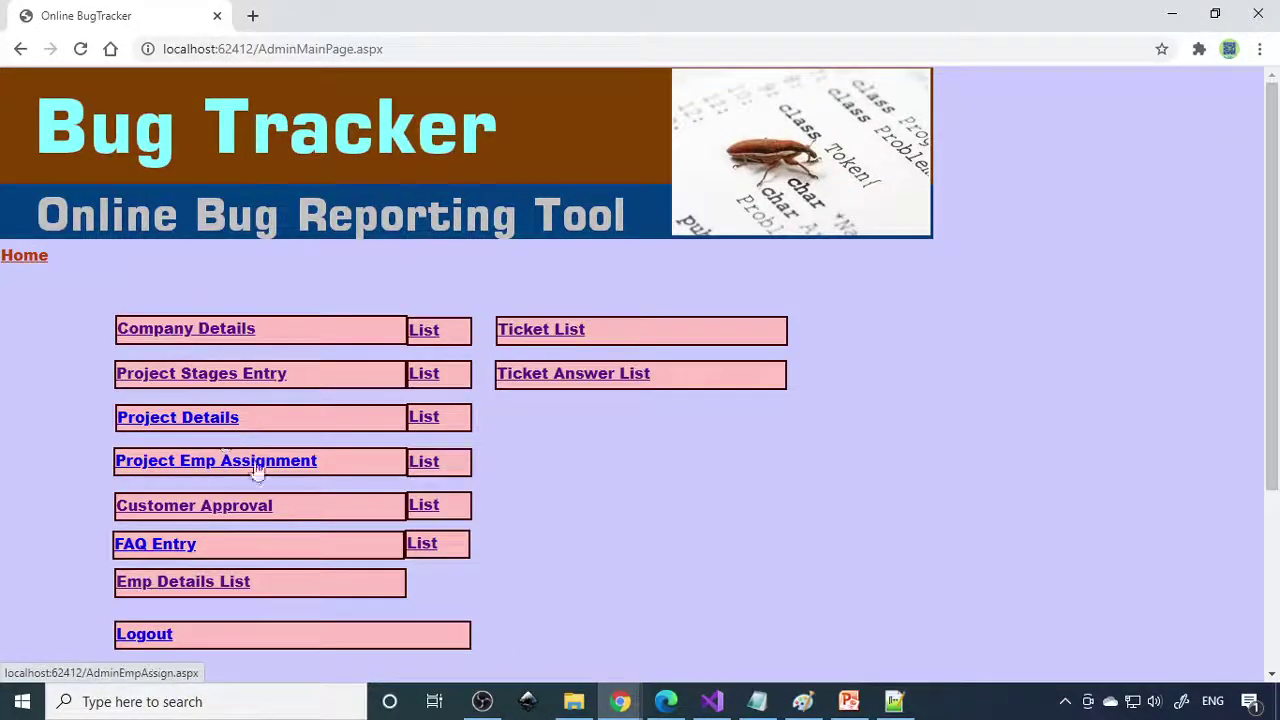
{"action": "scroll", "coordinate": [280, 475], "scroll_direction": "down", "scroll_amount": 1}
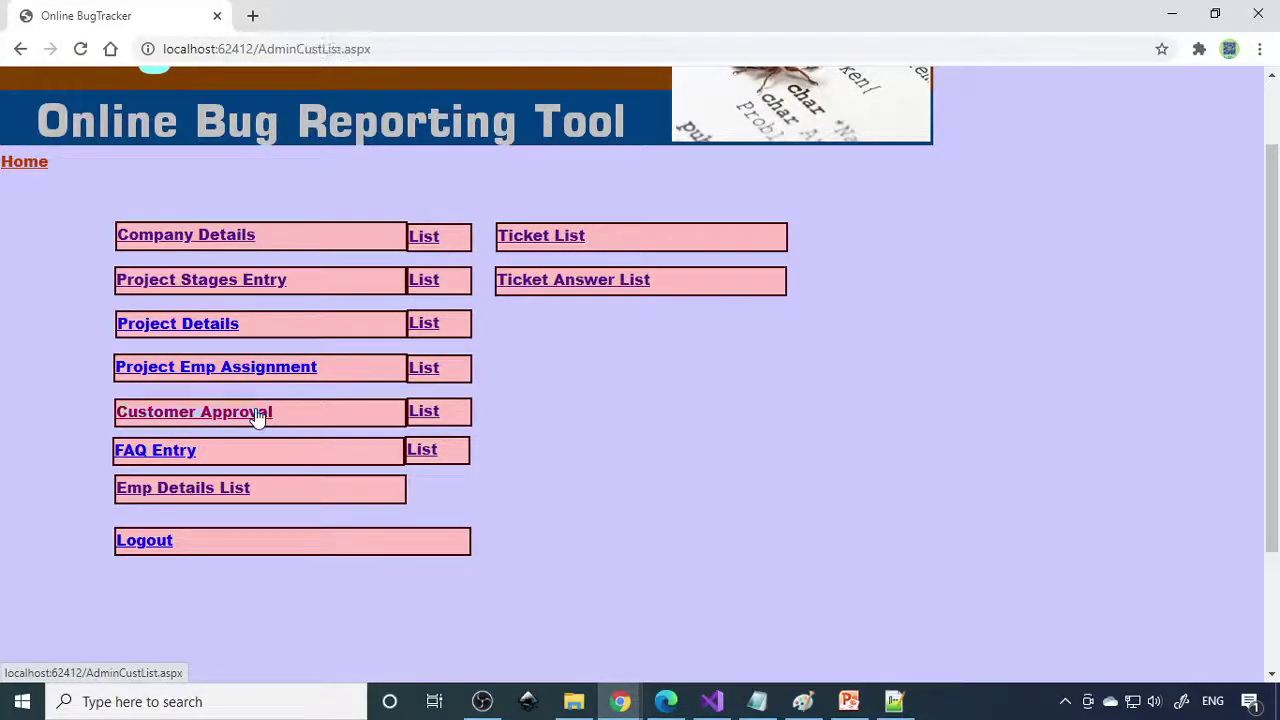
{"action": "left_click", "coordinate": [258, 418]}
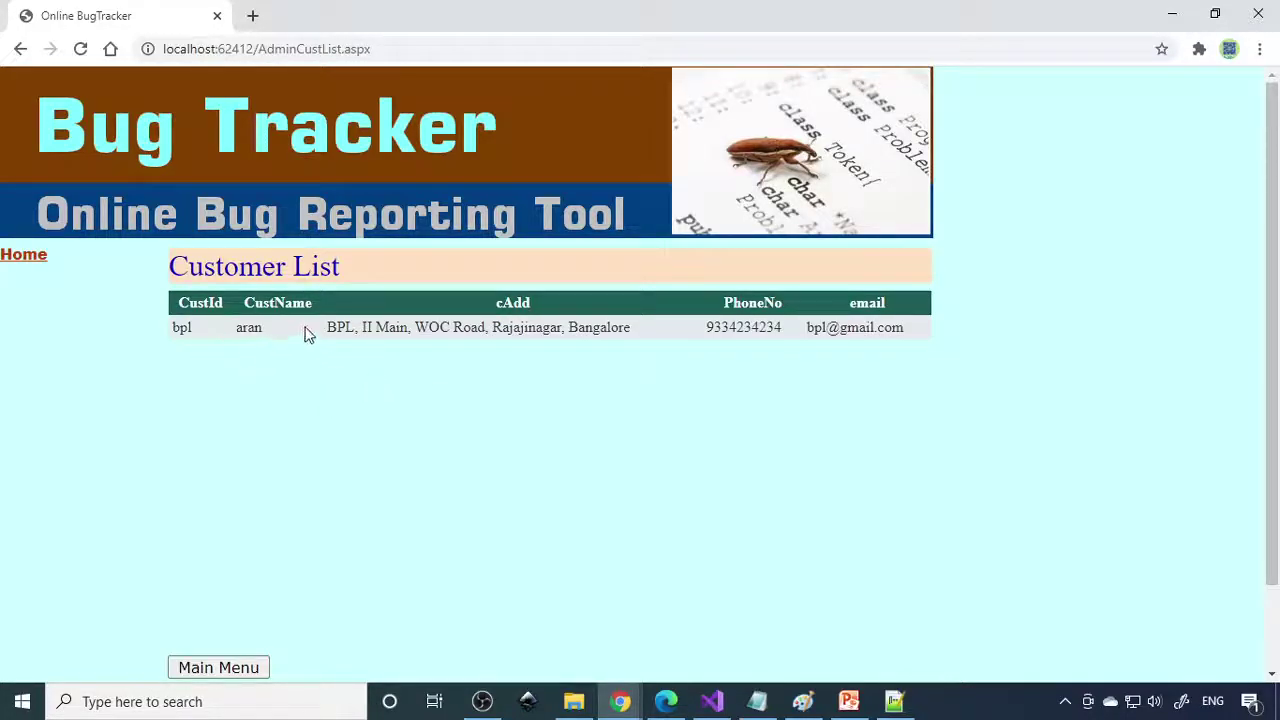
{"action": "left_click", "coordinate": [37, 263]}
{"action": "scroll", "coordinate": [311, 523], "scroll_direction": "down", "scroll_amount": 2}
{"action": "left_click", "coordinate": [424, 322]}
{"action": "left_click", "coordinate": [42, 263]}
{"action": "scroll", "coordinate": [294, 440], "scroll_direction": "down", "scroll_amount": 2}
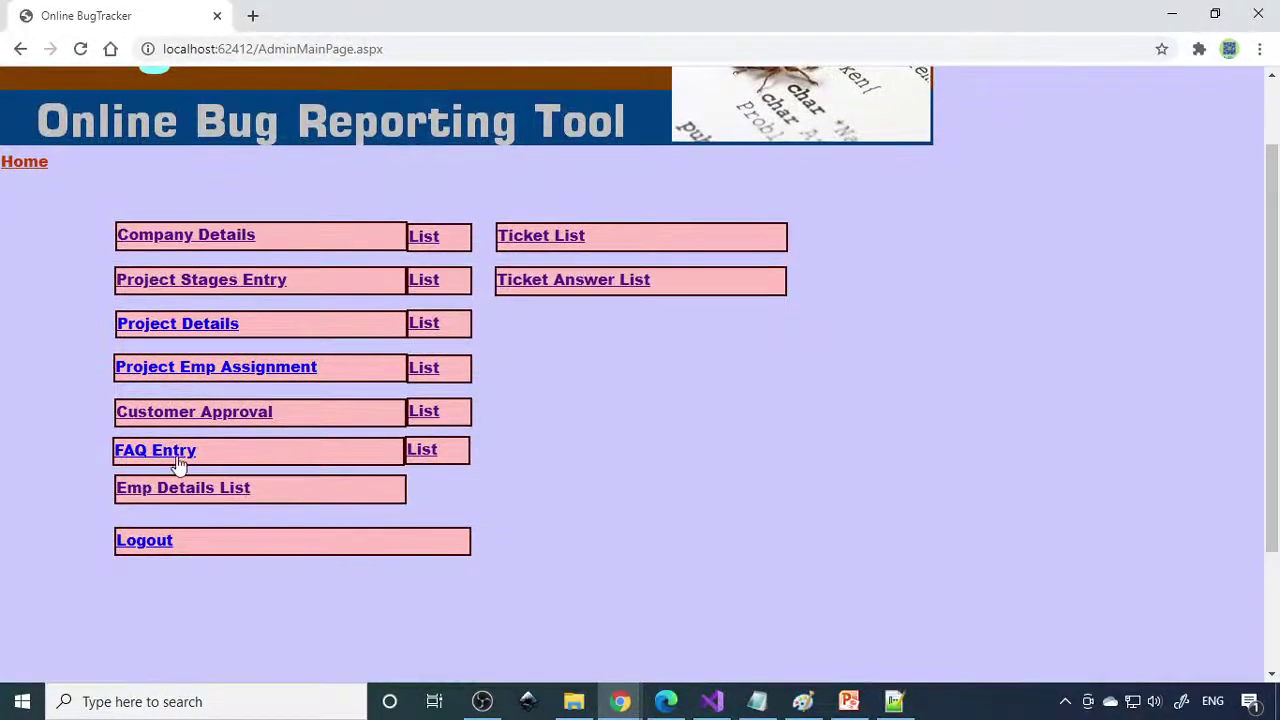
{"action": "left_click", "coordinate": [432, 452]}
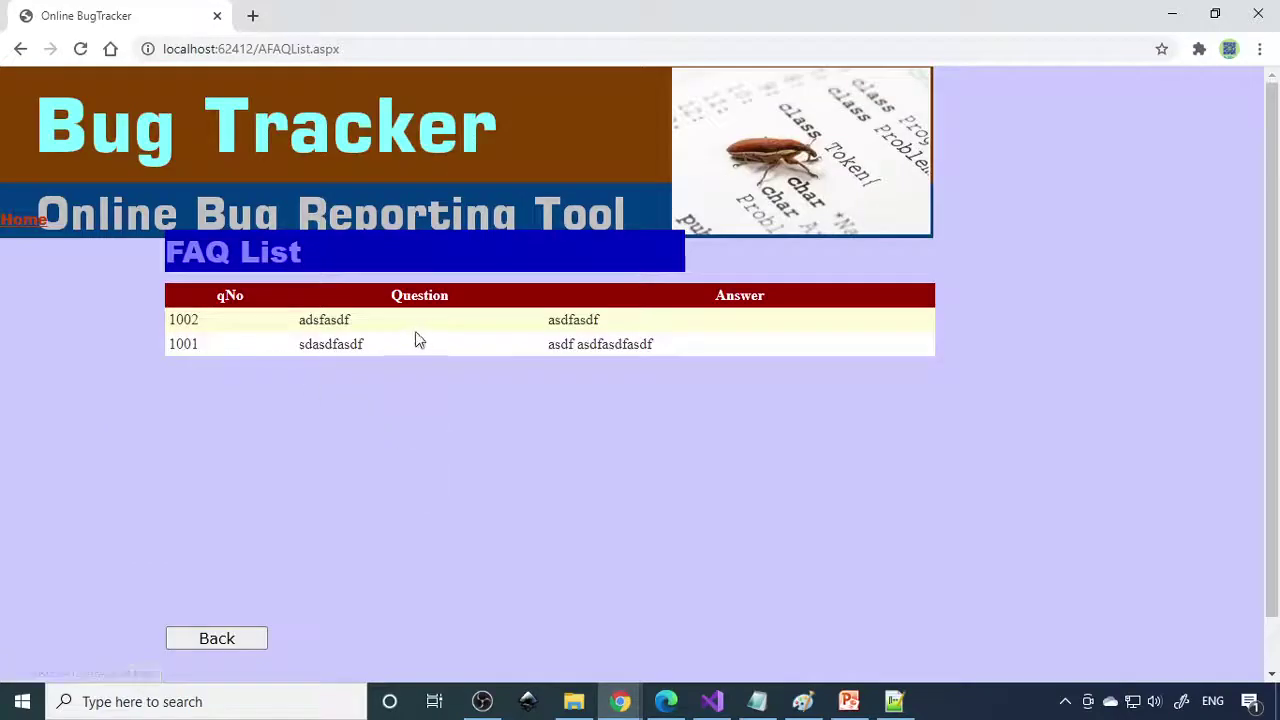
{"action": "left_click", "coordinate": [30, 220]}
{"action": "scroll", "coordinate": [255, 460], "scroll_direction": "down", "scroll_amount": 2}
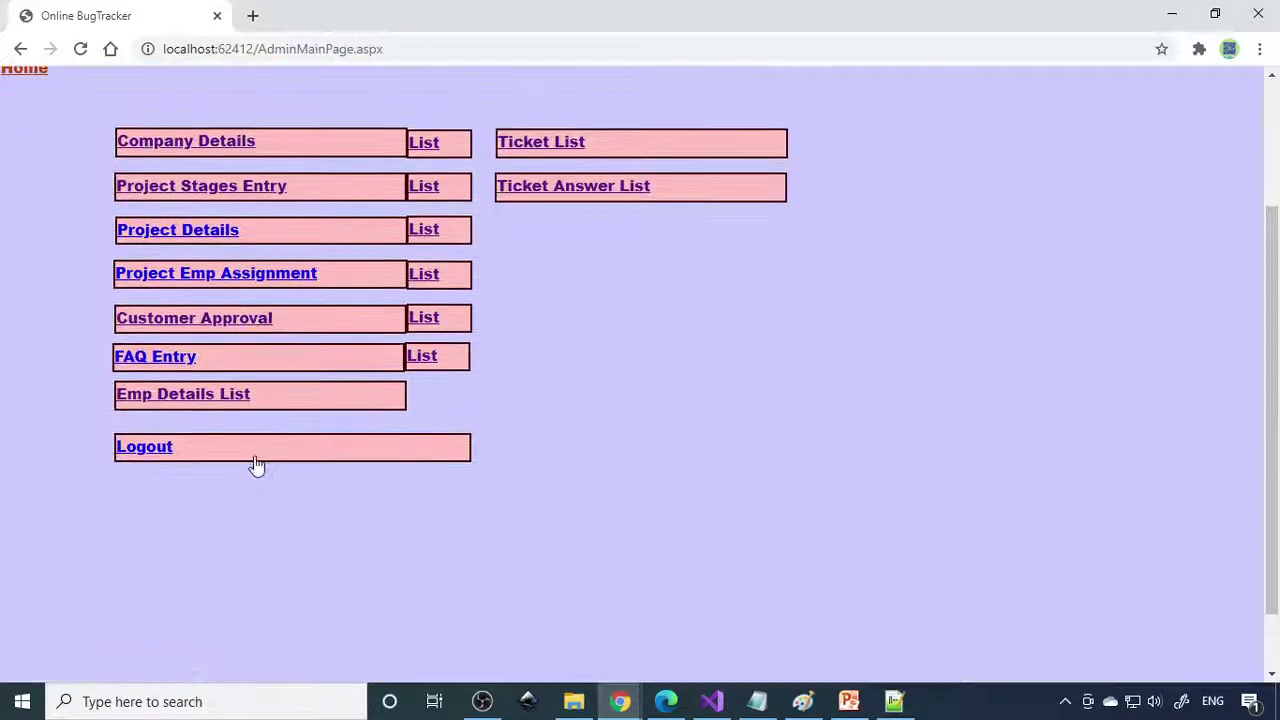
{"action": "left_click", "coordinate": [215, 398]}
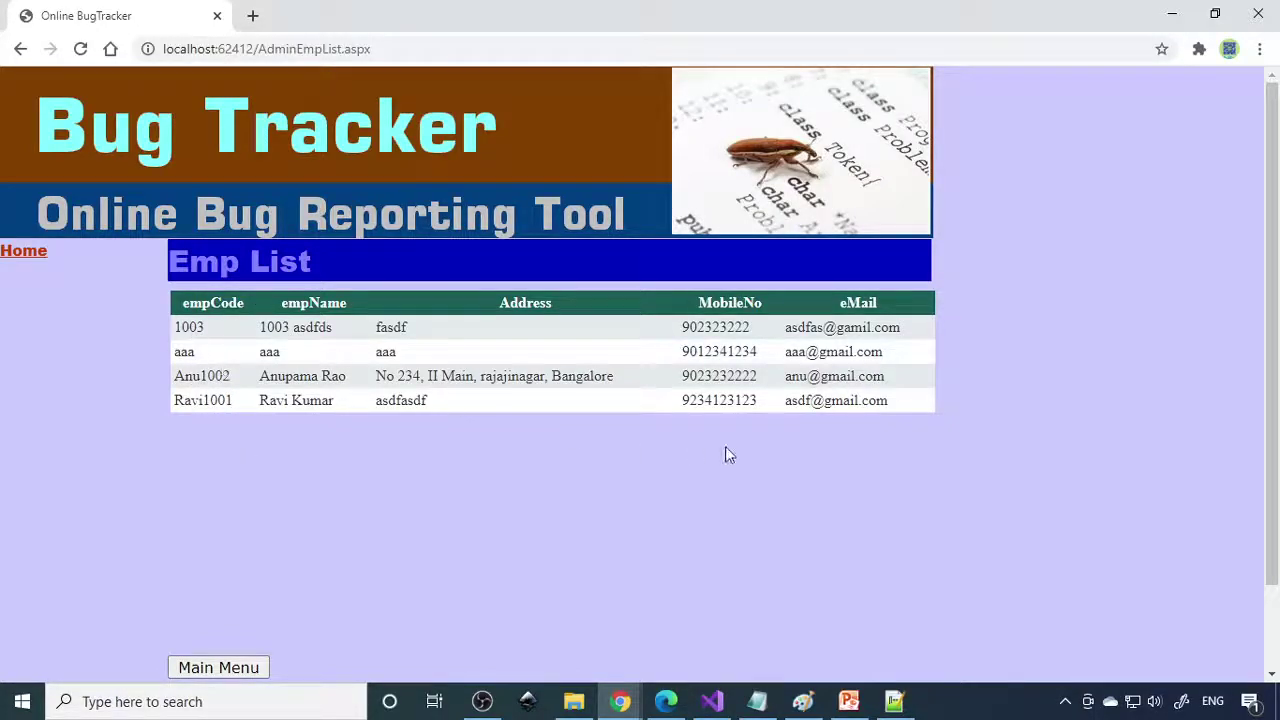
{"action": "left_click", "coordinate": [33, 255]}
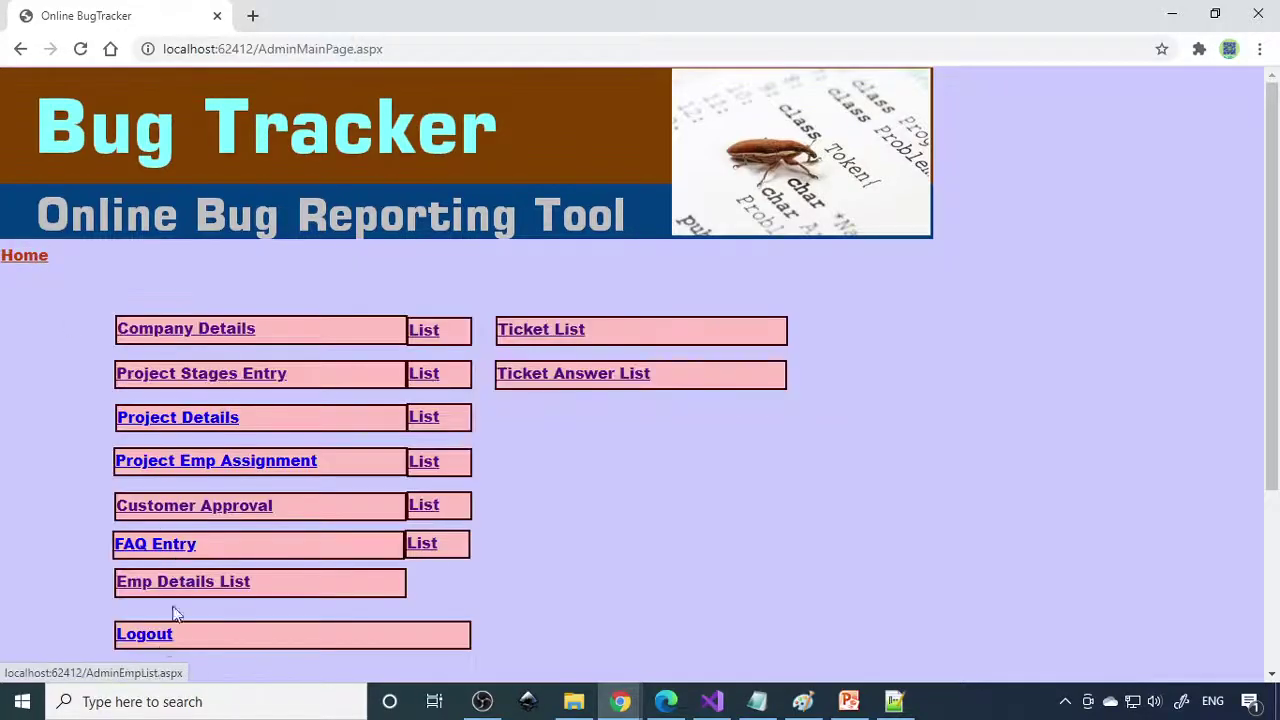
{"action": "left_click", "coordinate": [550, 336]}
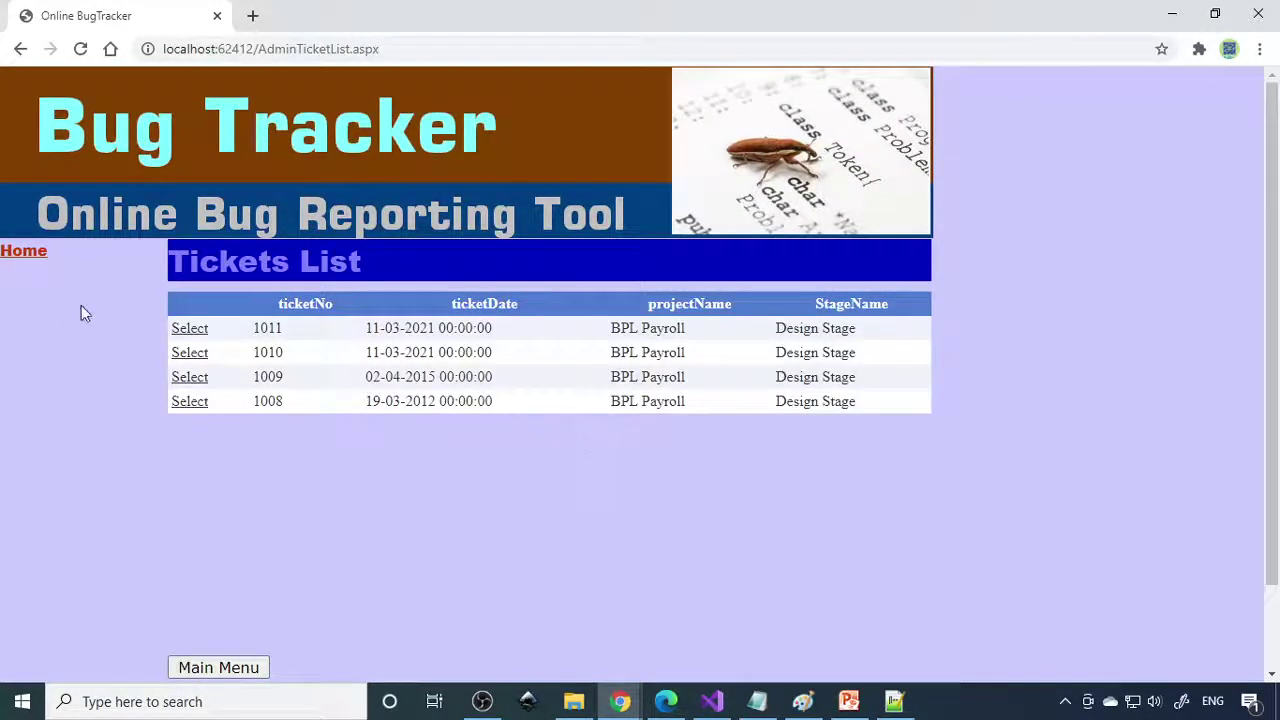
{"action": "left_click", "coordinate": [26, 255]}
{"action": "left_click", "coordinate": [576, 372]}
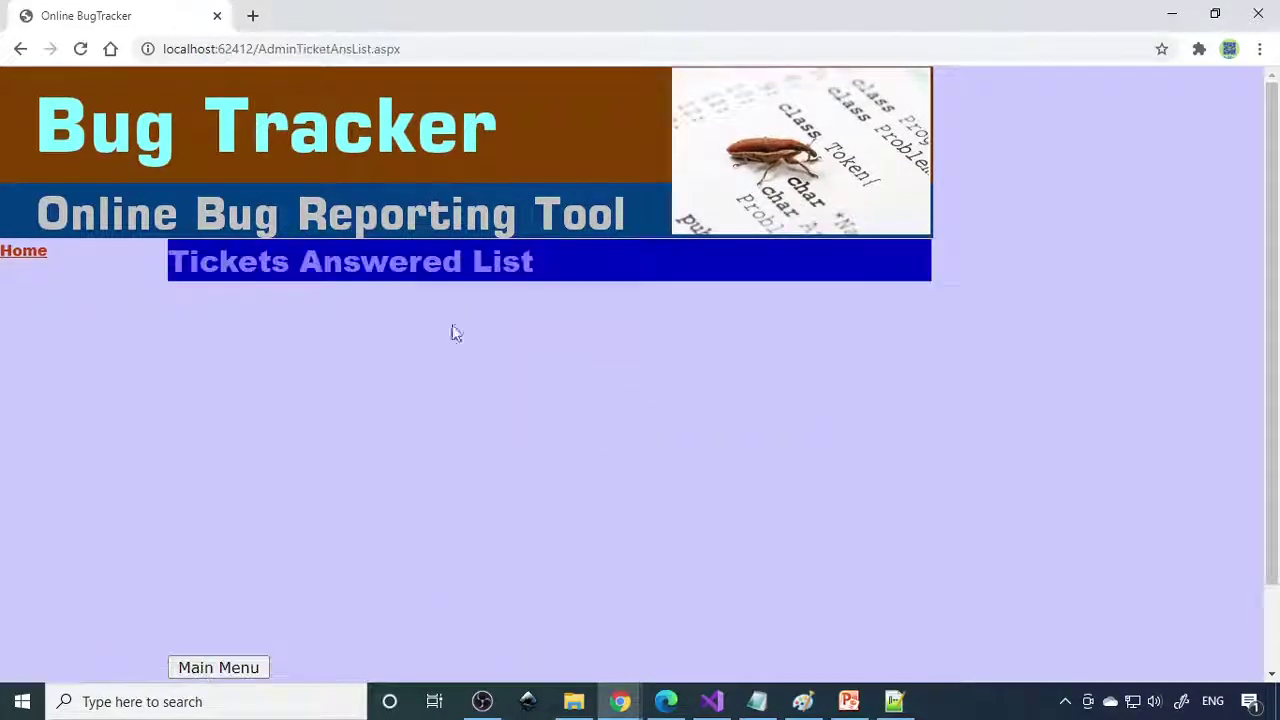
{"action": "left_click", "coordinate": [32, 255]}
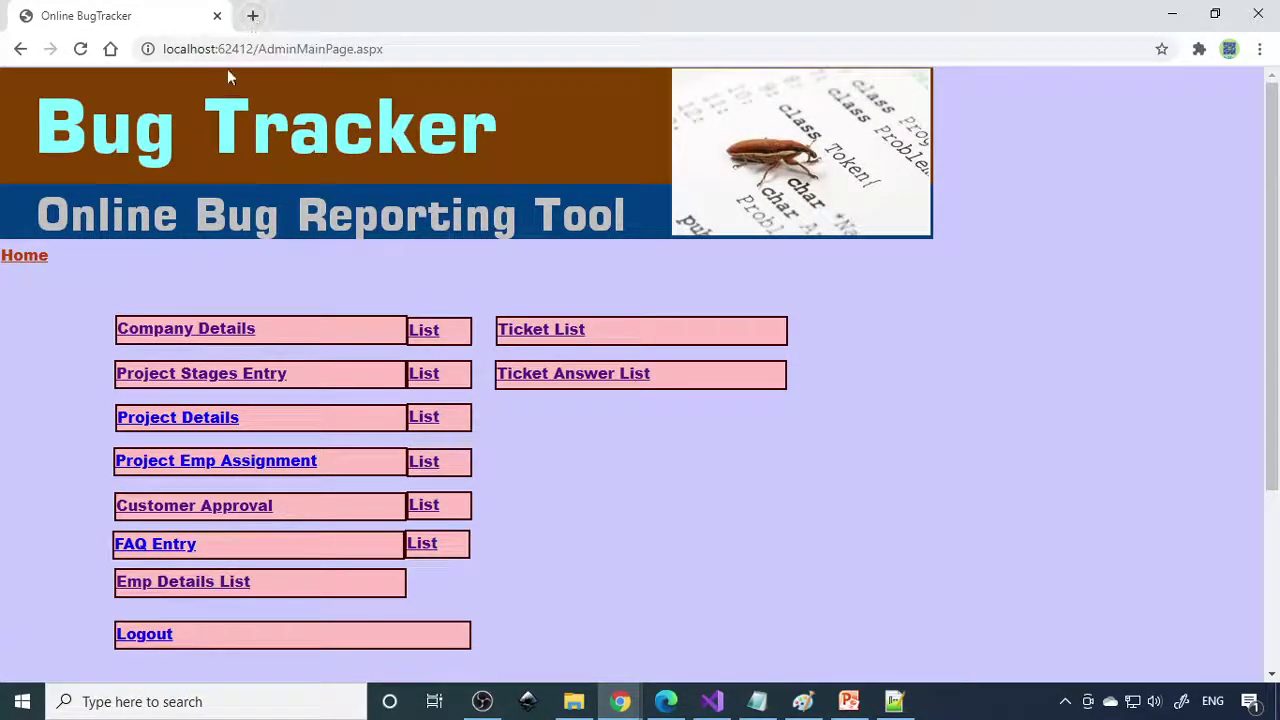
Load the Bug Tracker site's localhost address in a new tab.
{"action": "left_click_drag", "start_coordinate": [254, 49], "coordinate": [82, 57]}
{"action": "key", "text": "ctrl+c"}
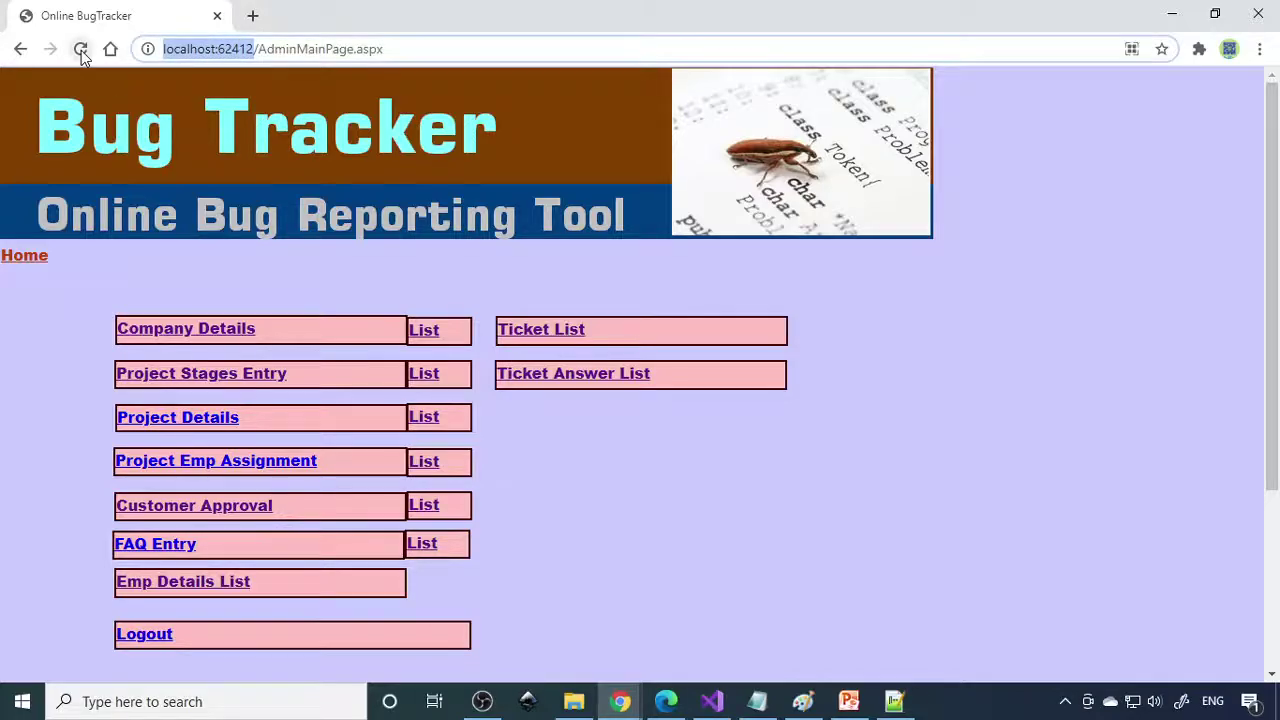
{"action": "left_click", "coordinate": [252, 15]}
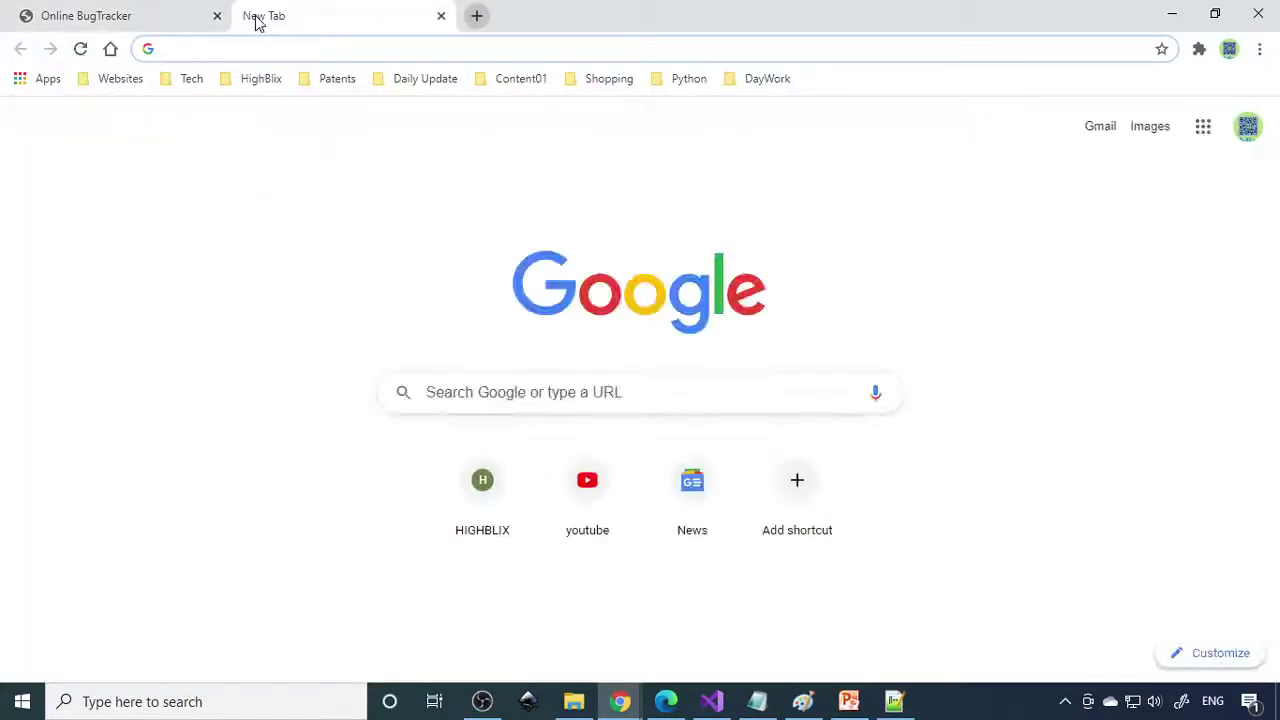
{"action": "key", "text": "ctrl+v"}
{"action": "key", "text": "Return"}
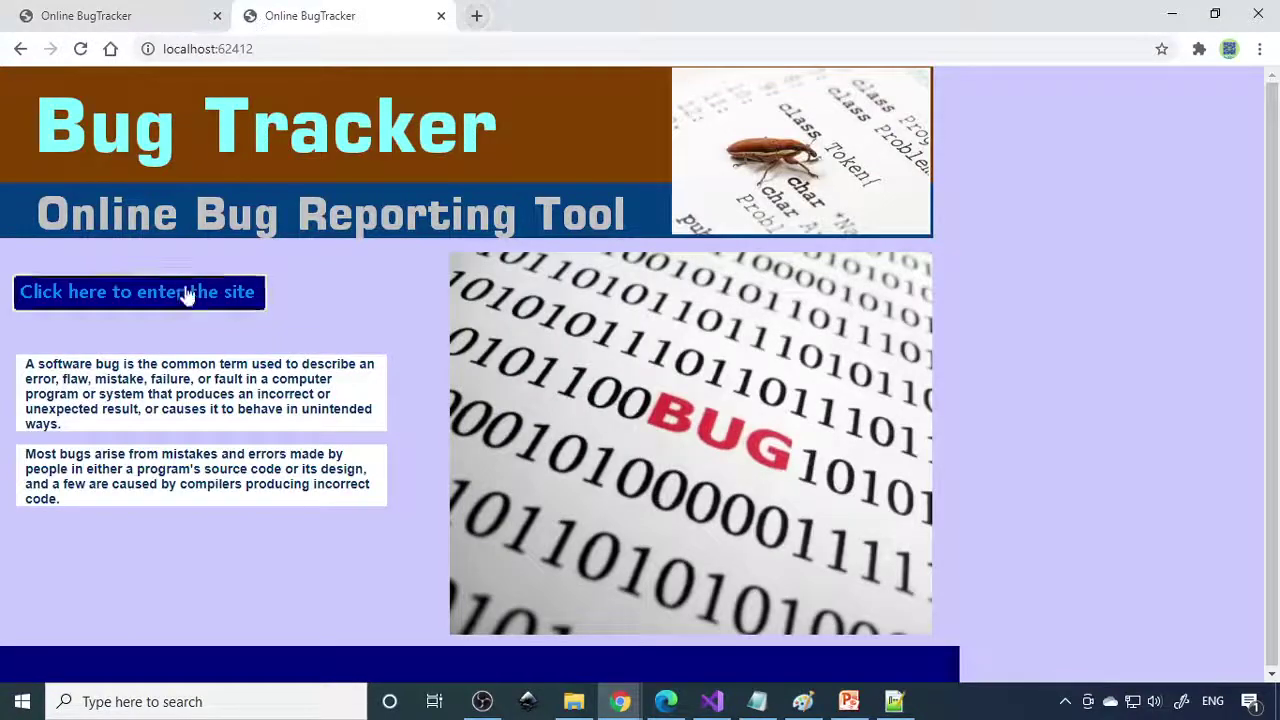
Log in as an employee and list tickets to answer (1011, 1009, 1008).
{"action": "left_click", "coordinate": [186, 291]}
{"action": "left_click", "coordinate": [184, 404]}
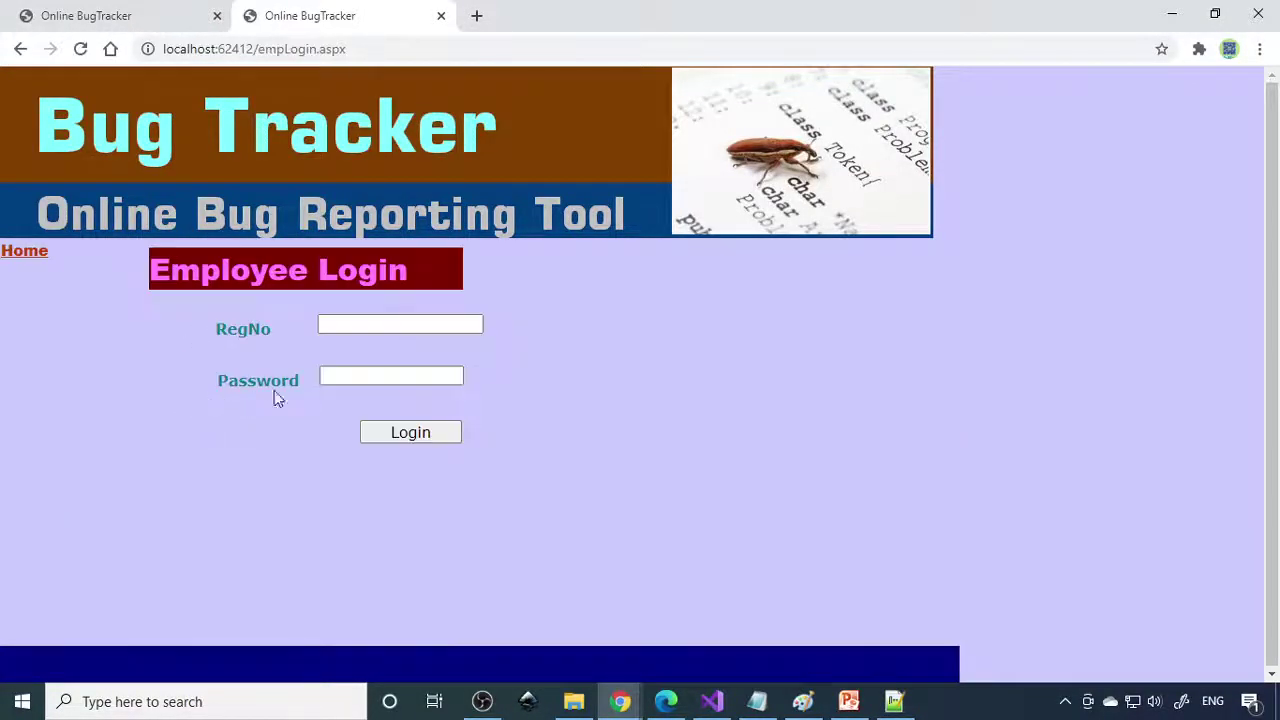
{"action": "left_click", "coordinate": [362, 325]}
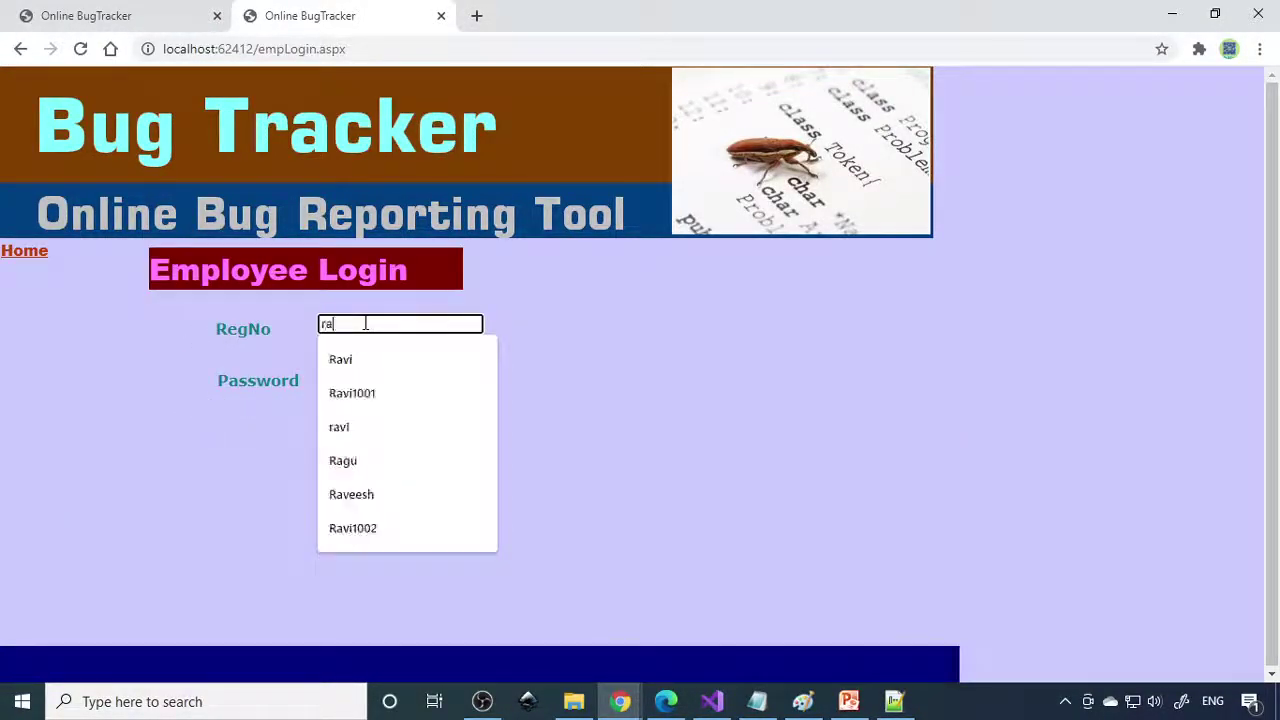
{"action": "left_click", "coordinate": [371, 393]}
{"action": "left_click", "coordinate": [378, 377]}
{"action": "type", "text": "123"}
{"action": "left_click", "coordinate": [414, 432]}
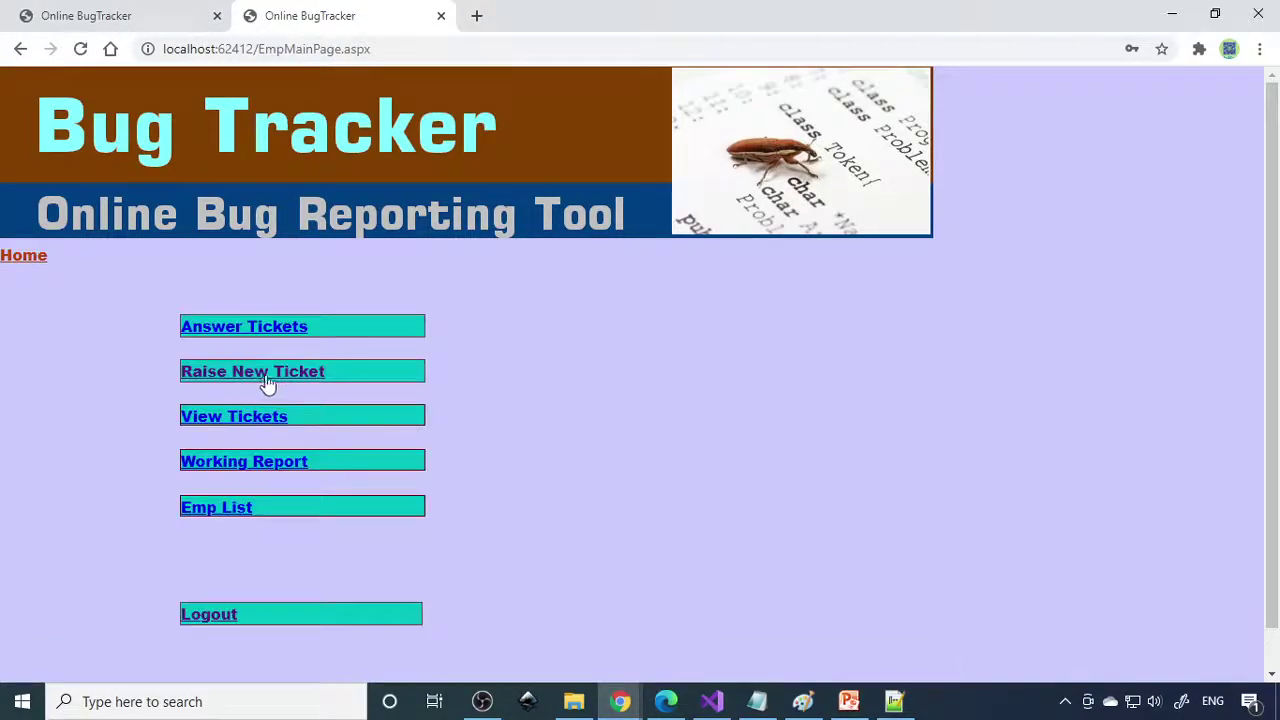
{"action": "left_click", "coordinate": [284, 331]}
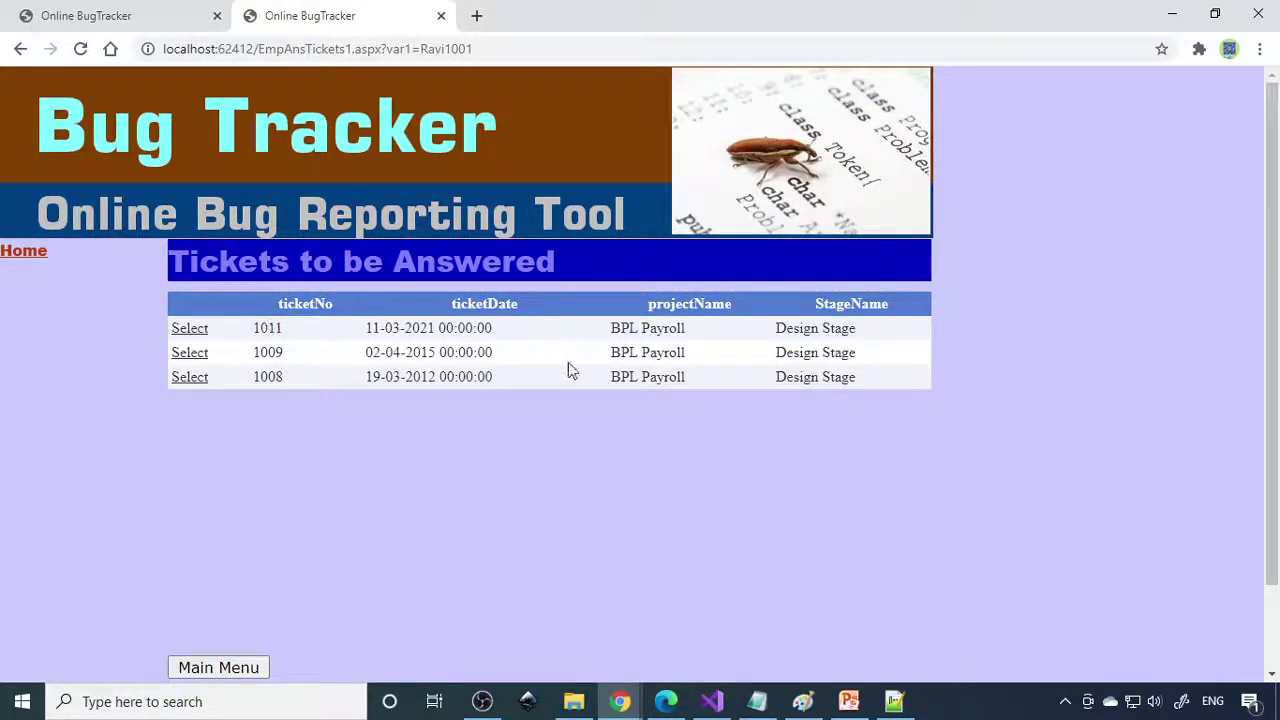
Update ticket 1011 with answer 'Ok I am identified, and the problem is solved'.
{"action": "left_click", "coordinate": [189, 329]}
{"action": "scroll", "coordinate": [587, 464], "scroll_direction": "down", "scroll_amount": 1}
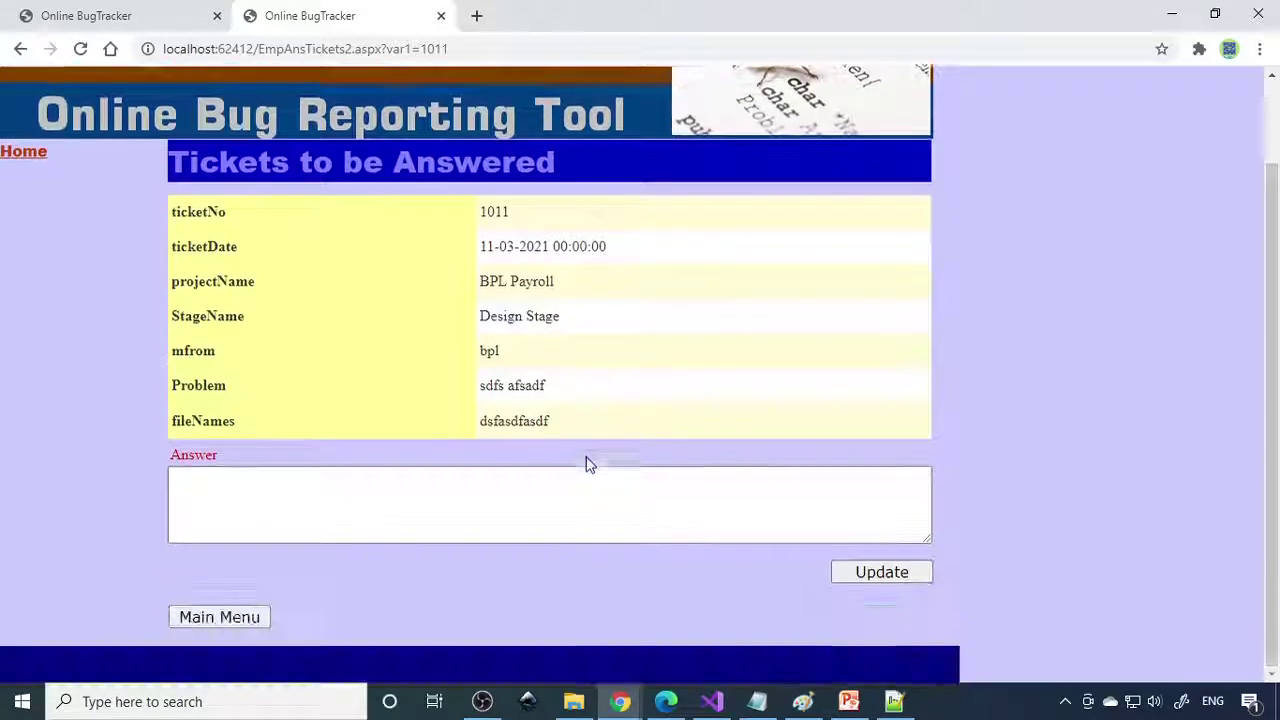
{"action": "left_click", "coordinate": [443, 494]}
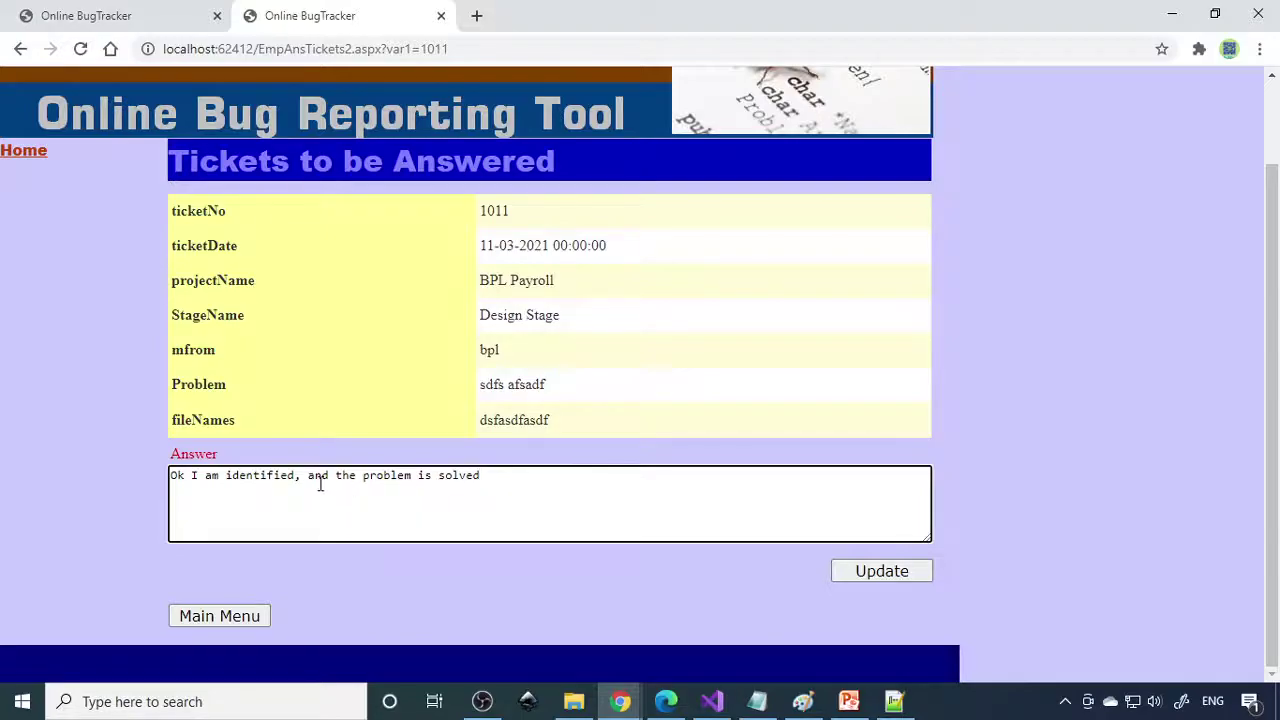
{"action": "left_click", "coordinate": [886, 572]}
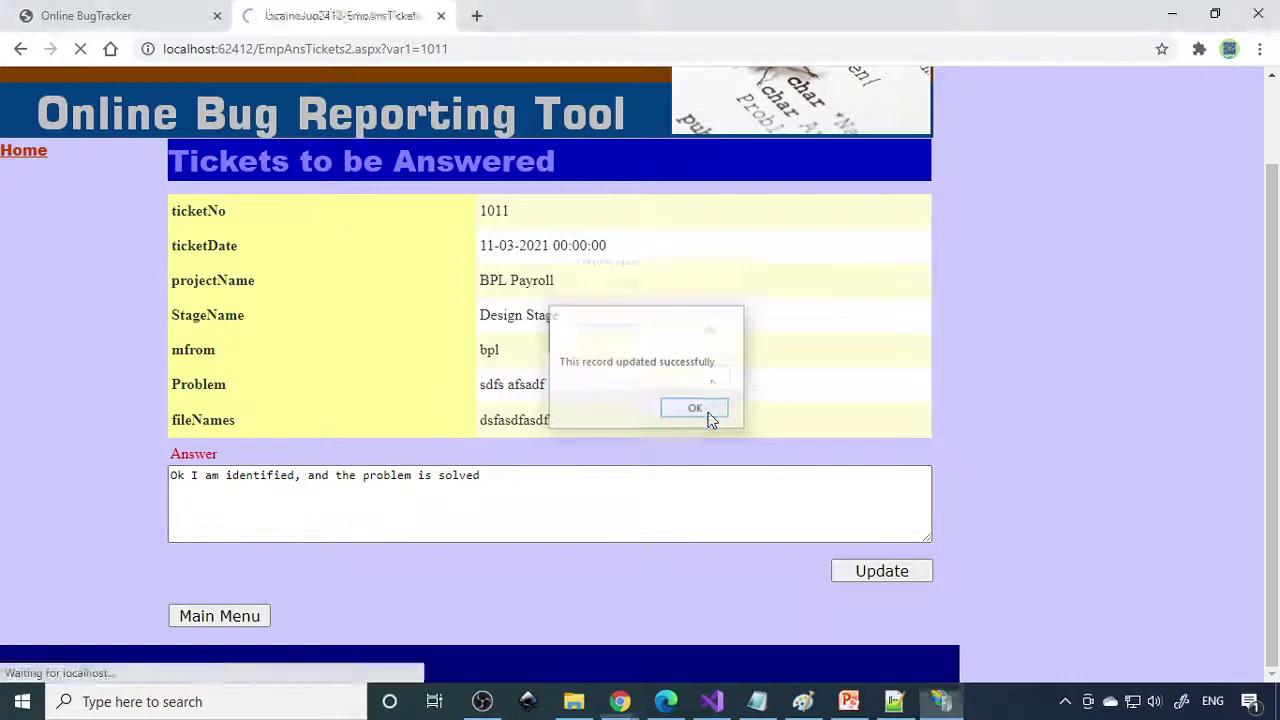
{"action": "left_click", "coordinate": [709, 414]}
{"action": "left_click", "coordinate": [33, 250]}
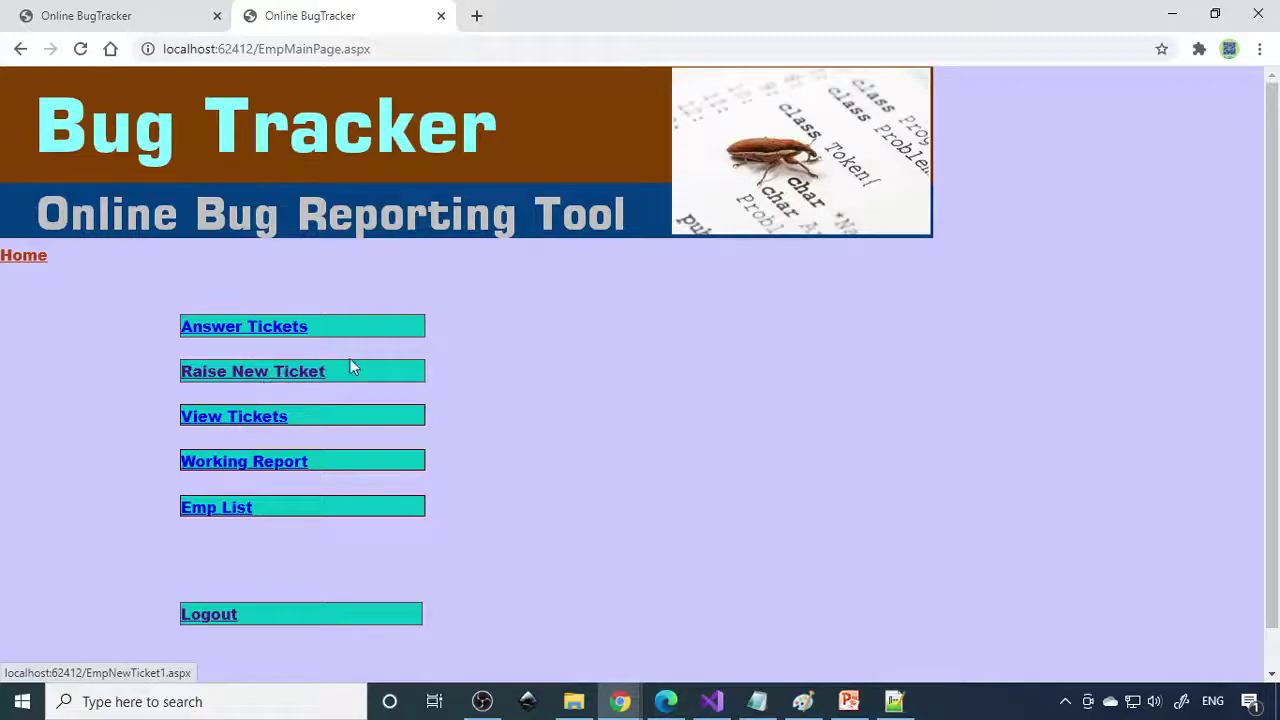
Start a ticket to the second employee describing 'In the payroll do we need 4 extra columns'.
{"action": "left_click", "coordinate": [300, 372]}
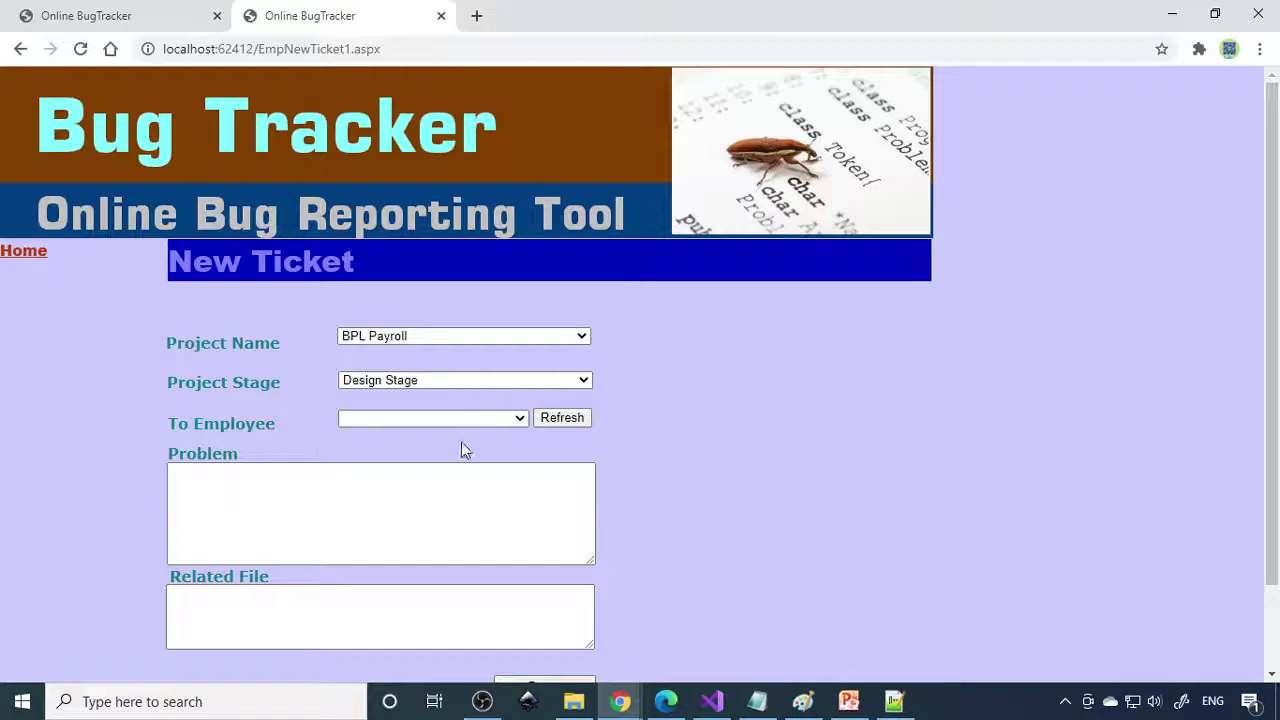
{"action": "left_click", "coordinate": [566, 418]}
{"action": "left_click", "coordinate": [480, 418]}
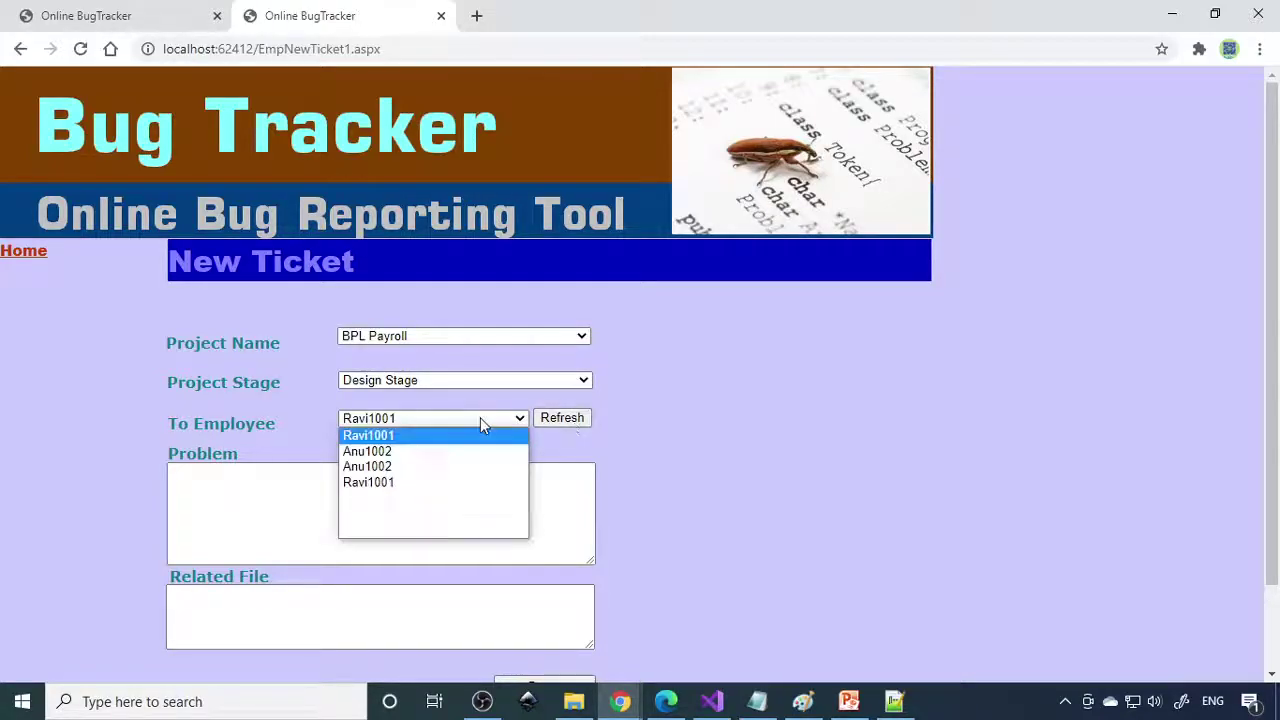
{"action": "left_click", "coordinate": [392, 451]}
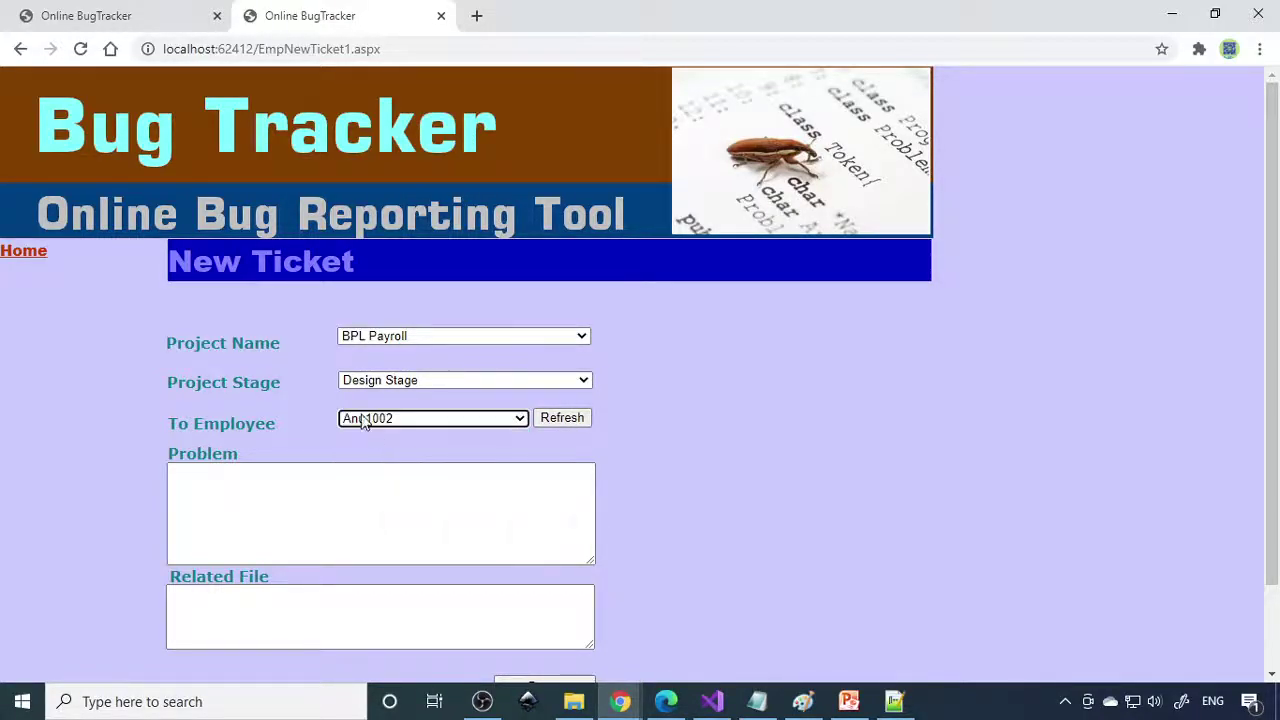
{"action": "left_click", "coordinate": [440, 517]}
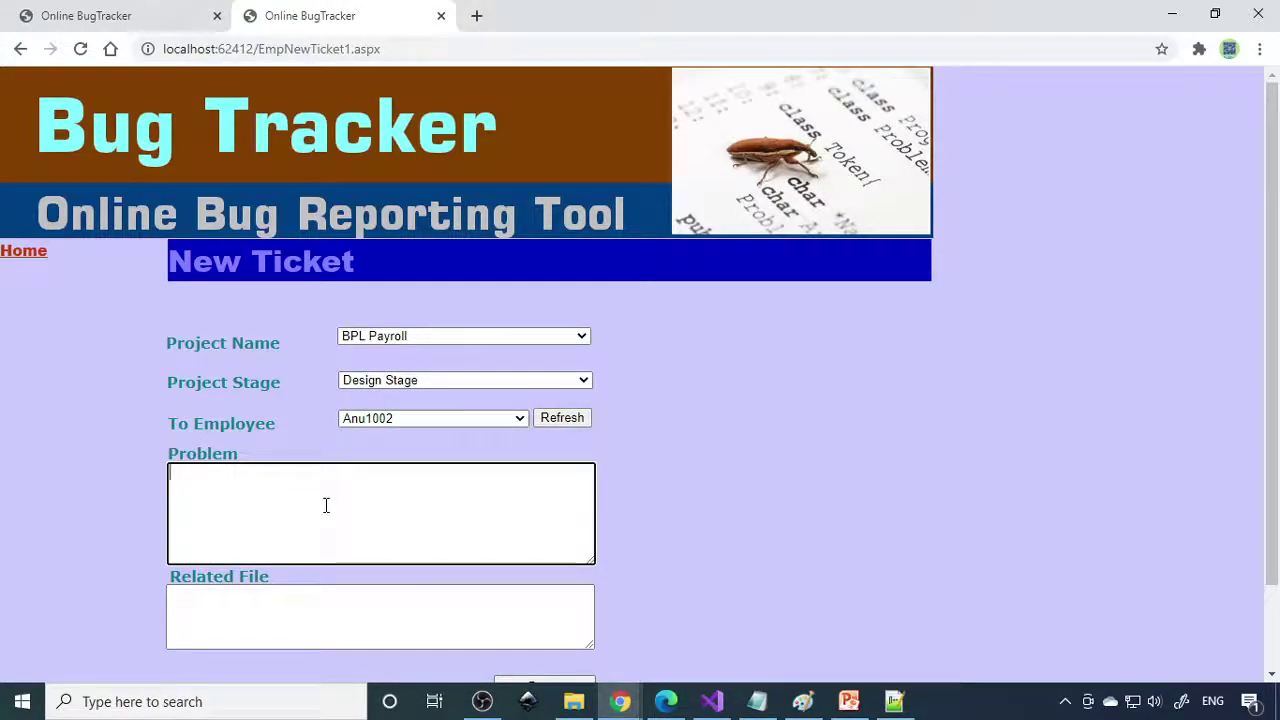
{"action": "type", "text": "In th ep"}
{"action": "key", "text": "BackSpace"}
{"action": "key", "text": "BackSpace"}
{"action": "key", "text": "BackSpace"}
{"action": "type", "text": "e payroll"}
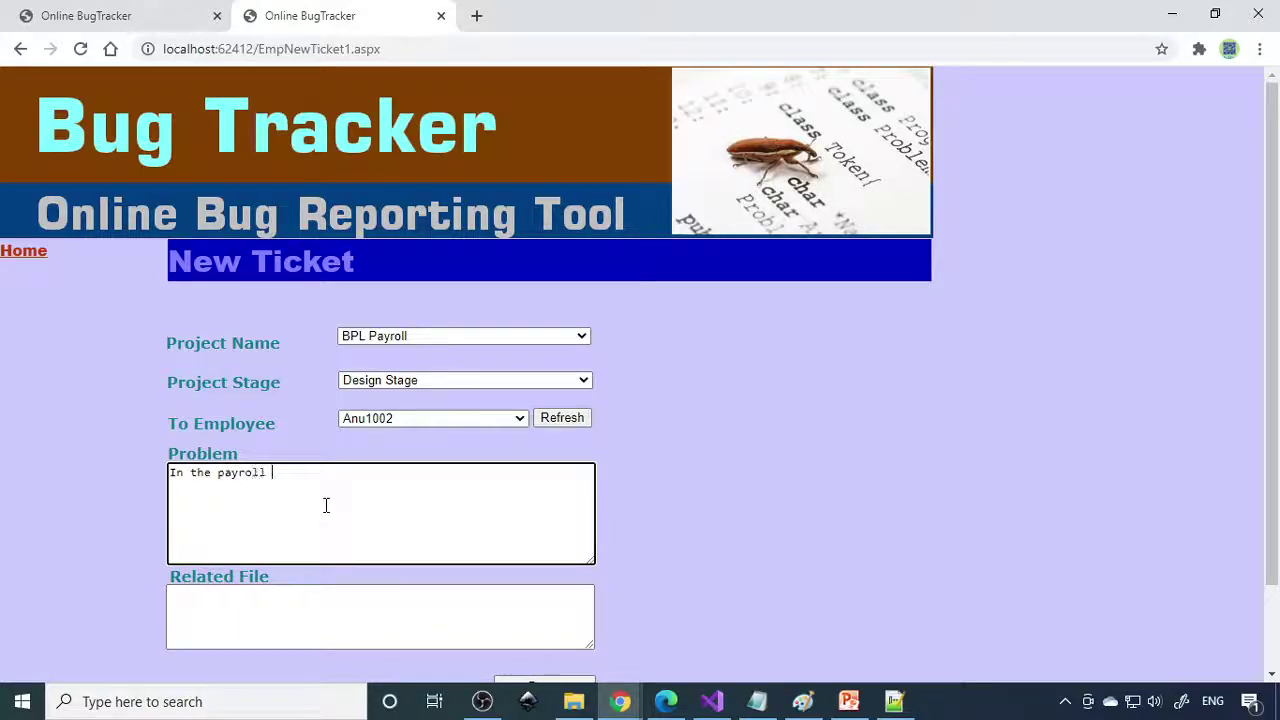
{"action": "type", "text": " do we need 4 ext"}
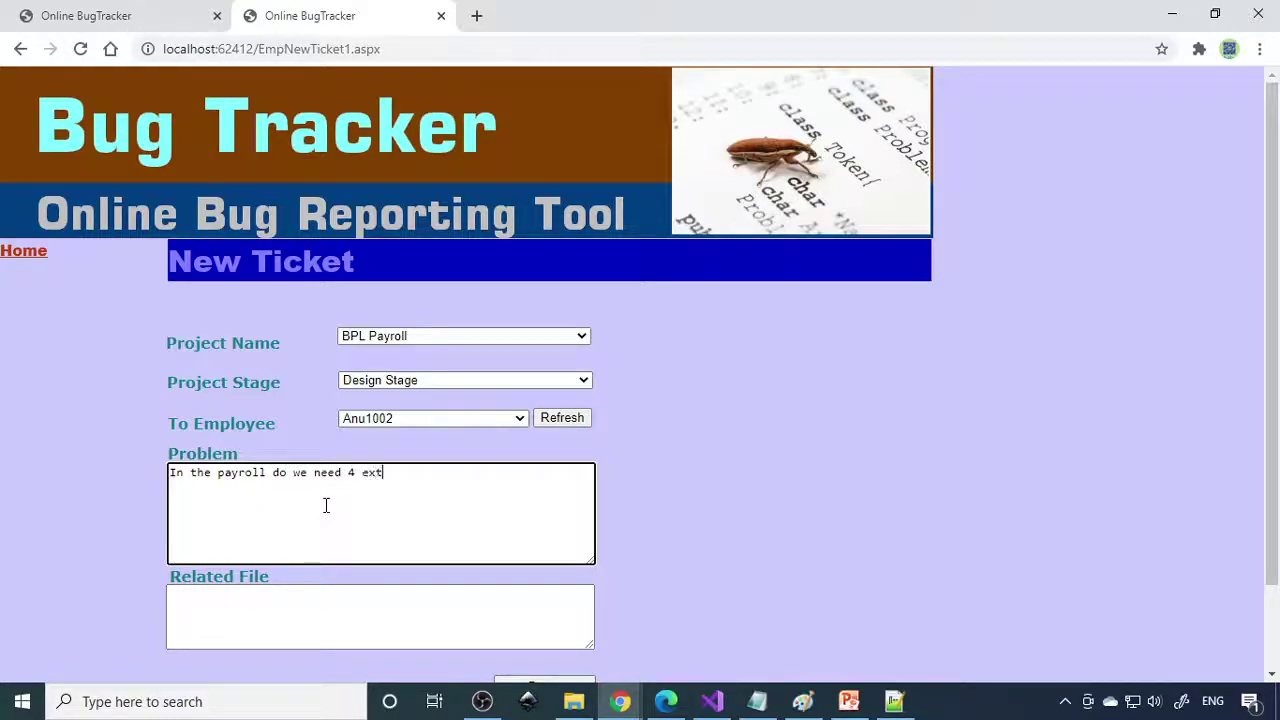
{"action": "type", "text": "ra columns"}
Enter 'payro' as the related file and save the new ticket.
{"action": "left_click", "coordinate": [274, 613]}
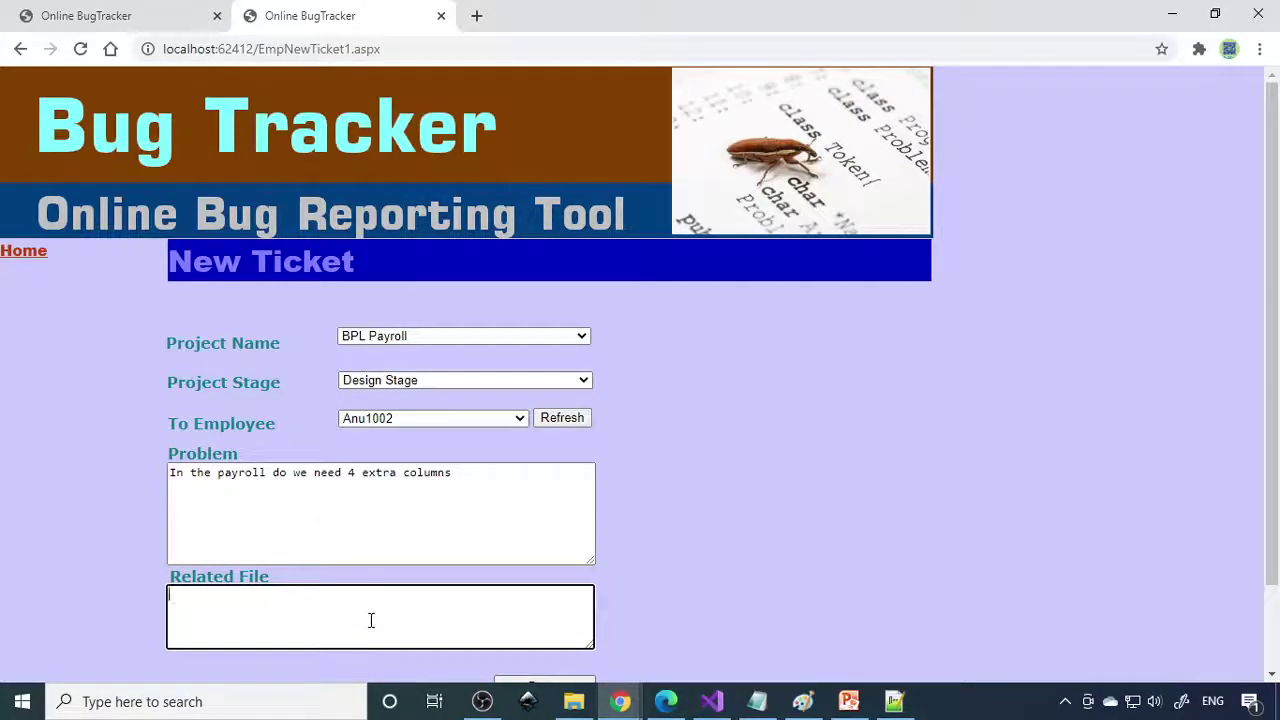
{"action": "type", "text": "payroll"}
{"action": "scroll", "coordinate": [370, 621], "scroll_direction": "down", "scroll_amount": 2}
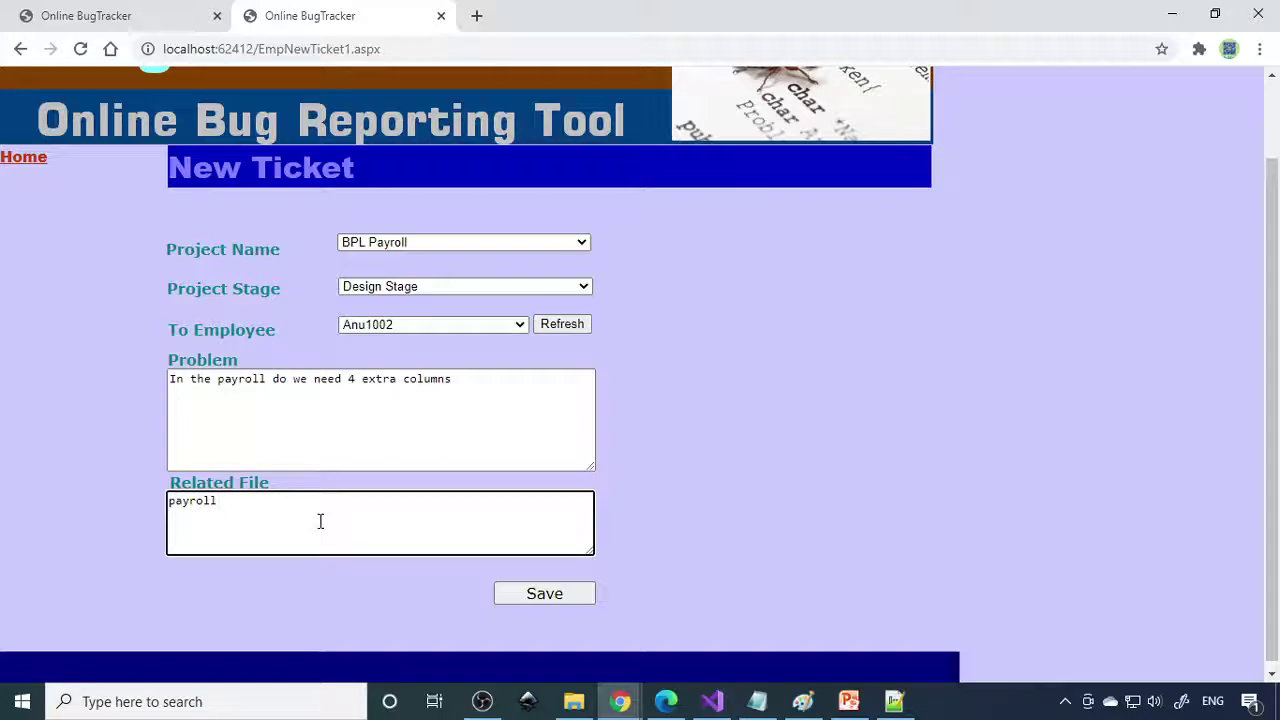
{"action": "left_click", "coordinate": [560, 598]}
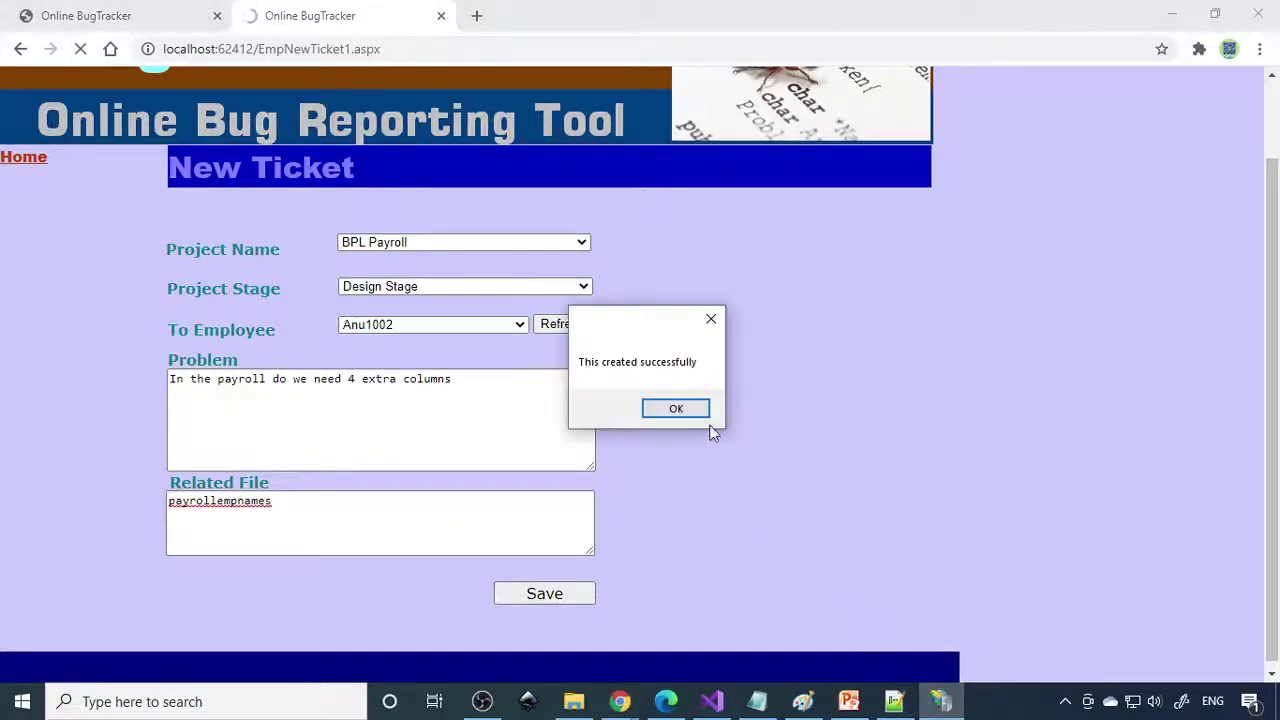
{"action": "left_click", "coordinate": [695, 413]}
Review ticket 1012's details under Answer Tickets, then return to the employee menu.
{"action": "left_click", "coordinate": [36, 257]}
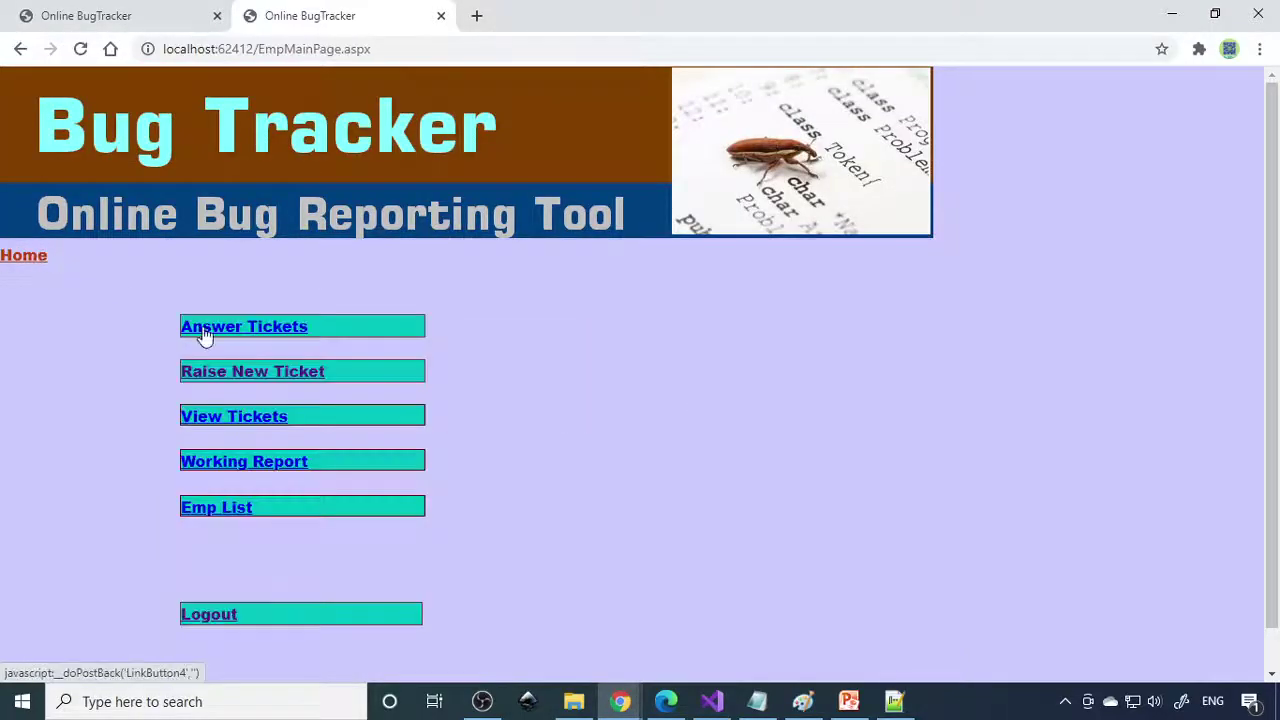
{"action": "left_click", "coordinate": [268, 418]}
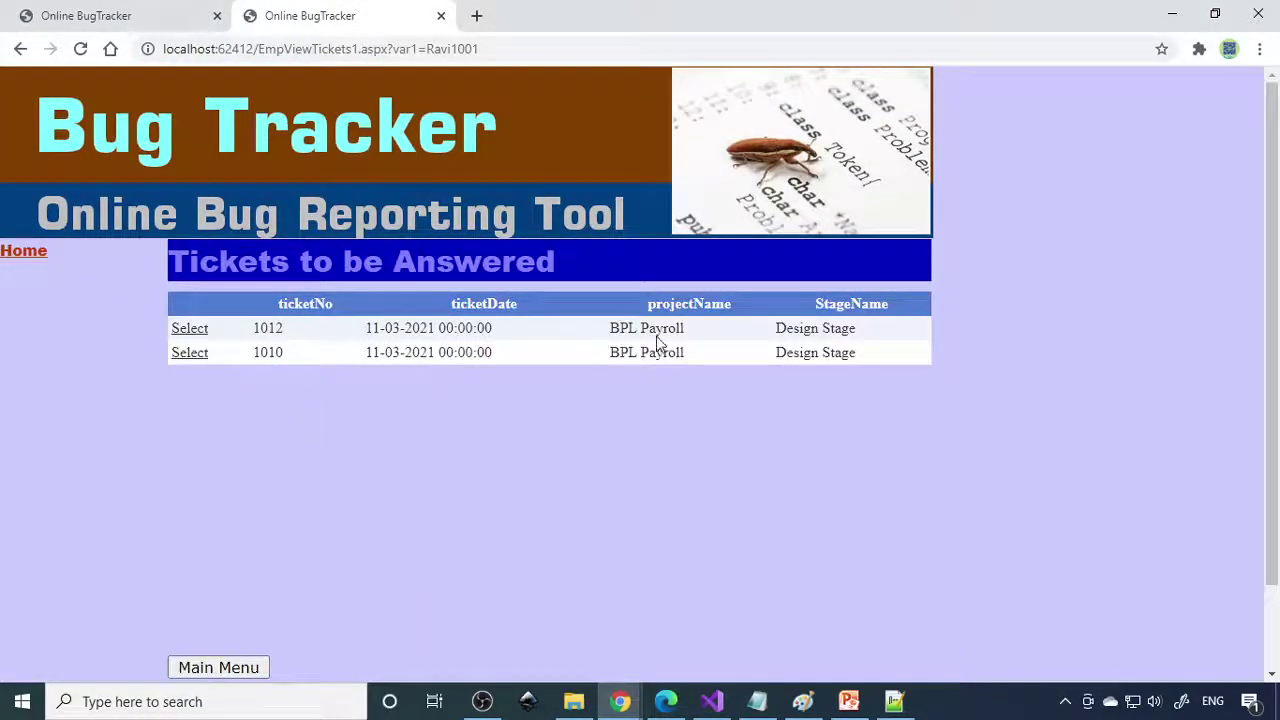
{"action": "left_click", "coordinate": [190, 330]}
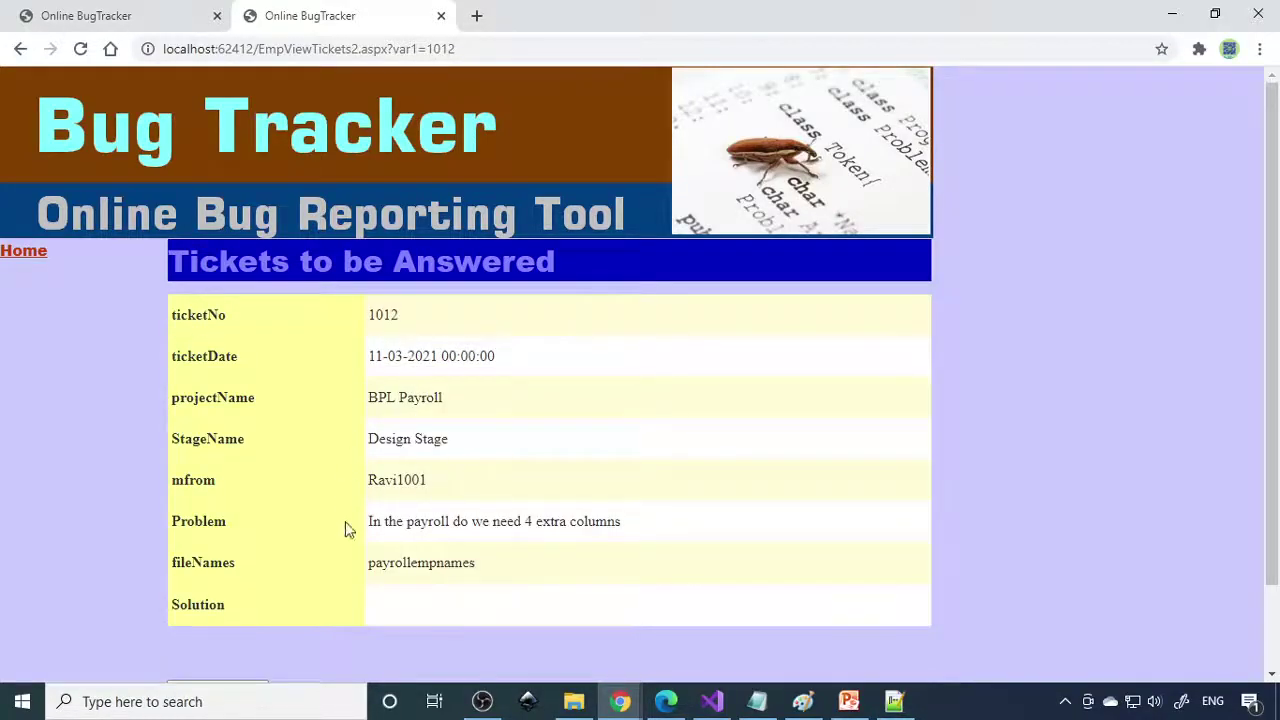
{"action": "scroll", "coordinate": [497, 617], "scroll_direction": "down", "scroll_amount": 1}
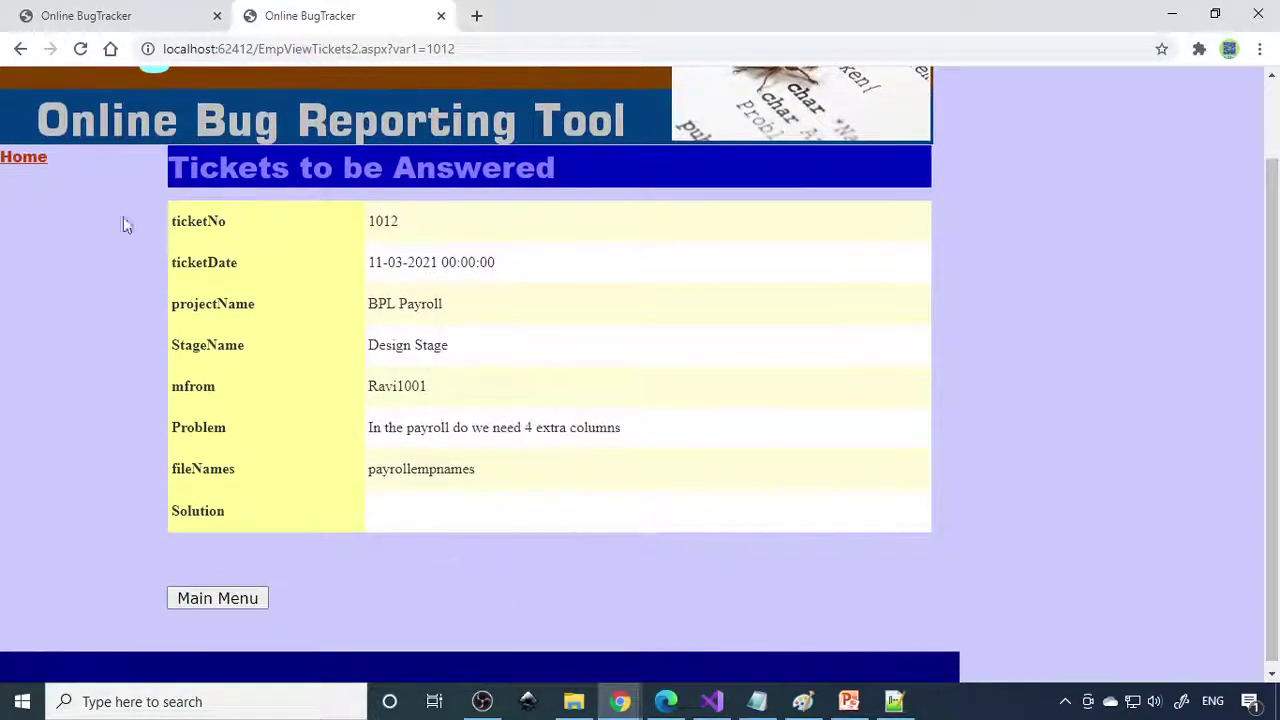
{"action": "left_click", "coordinate": [40, 162]}
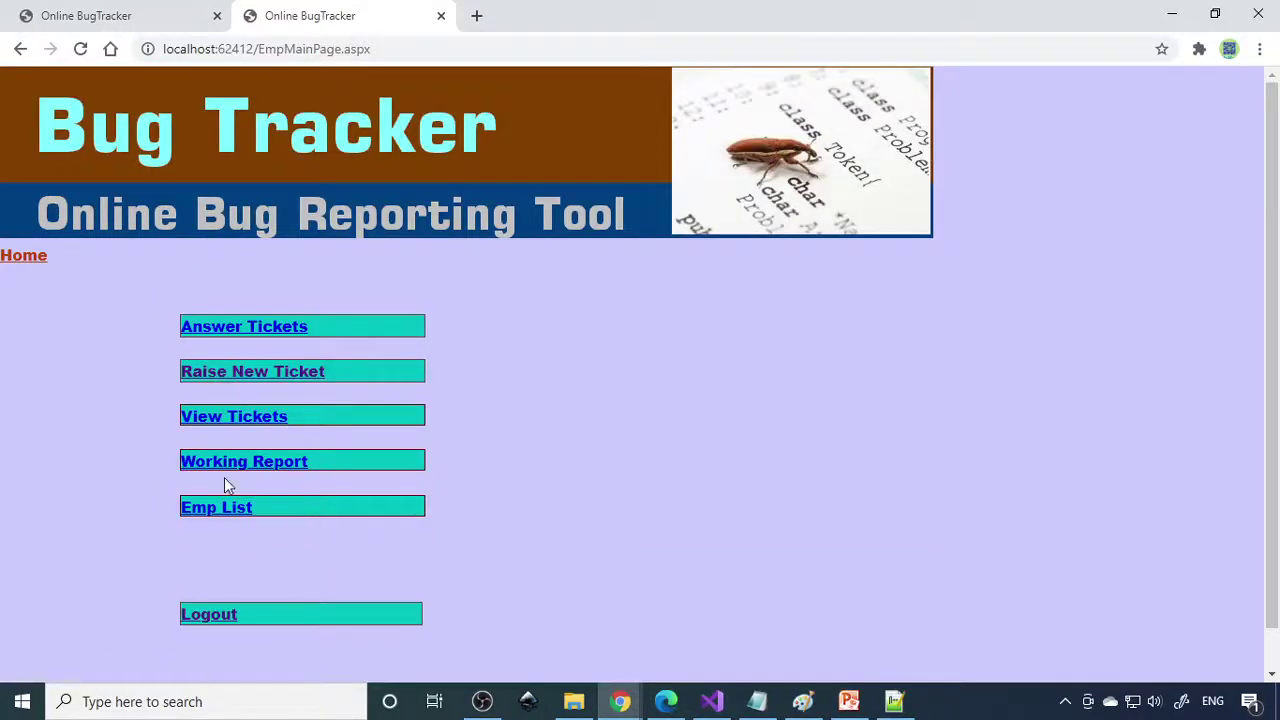
Save a work report: 'The design work is in progress', pending 'it require another month'.
{"action": "left_click", "coordinate": [264, 464]}
{"action": "scroll", "coordinate": [334, 443], "scroll_direction": "down", "scroll_amount": 1}
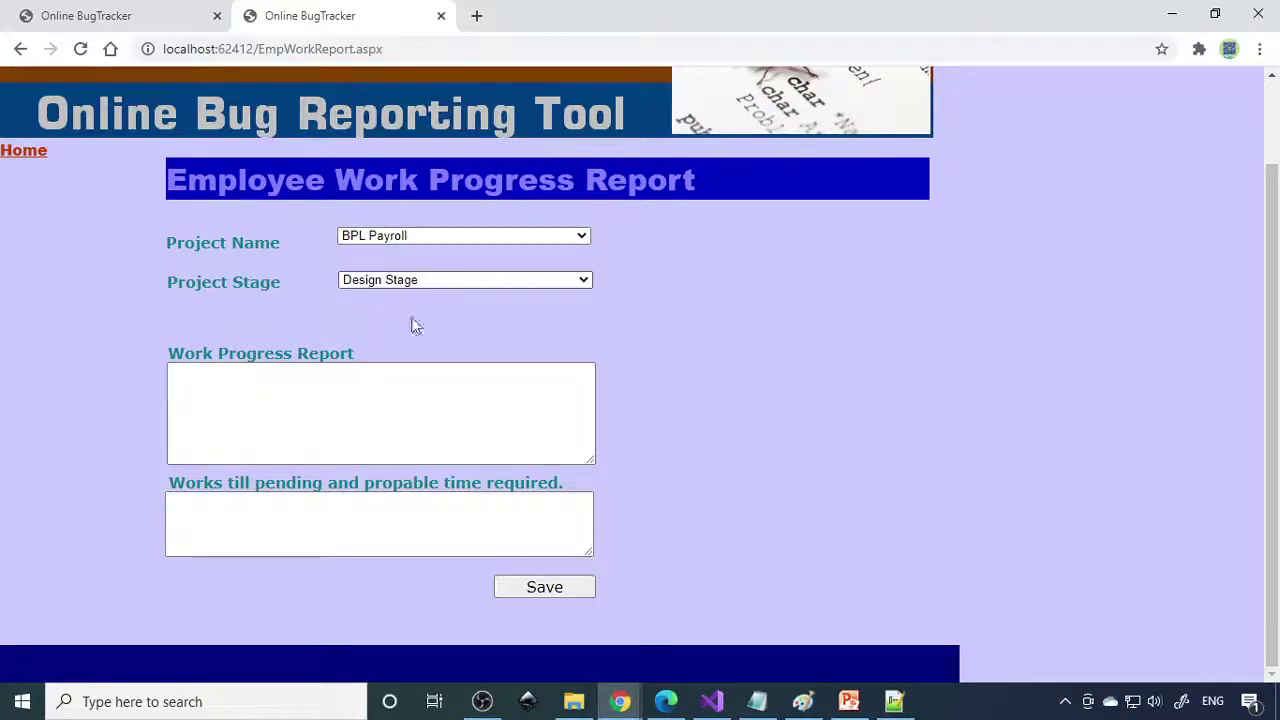
{"action": "left_click", "coordinate": [314, 411]}
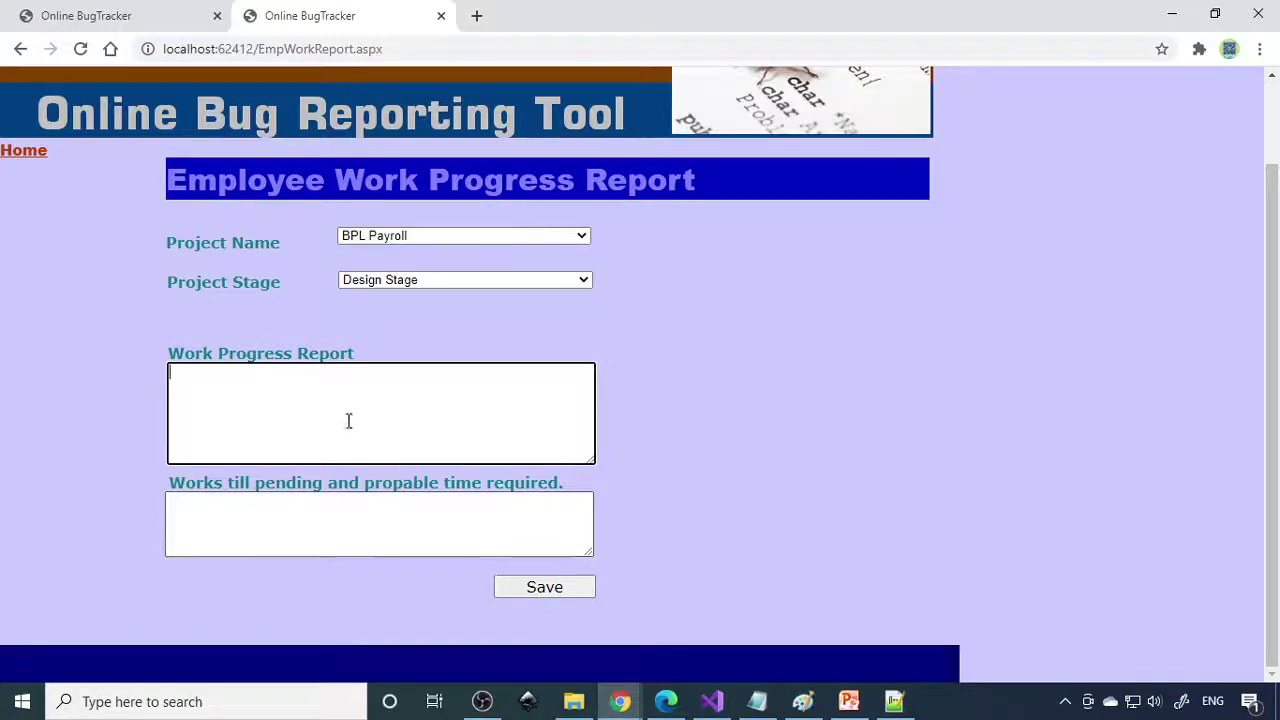
{"action": "type", "text": "The design work is in progress"}
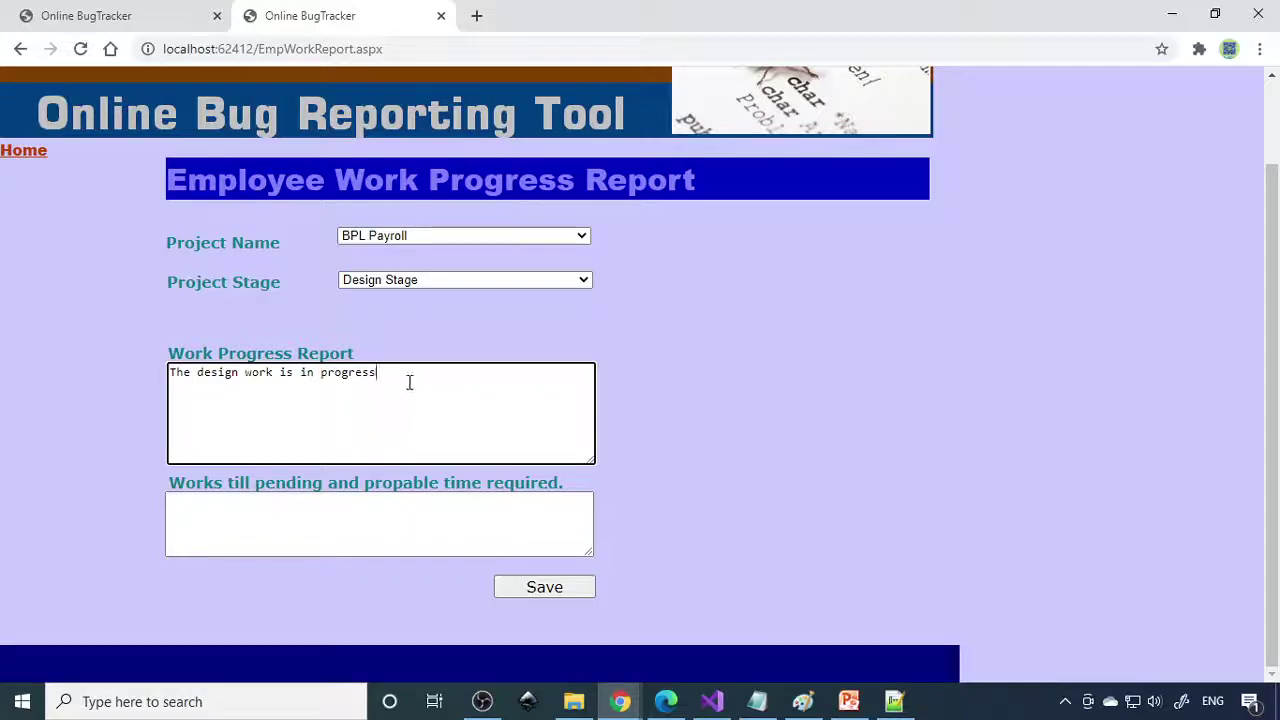
{"action": "left_click", "coordinate": [428, 522]}
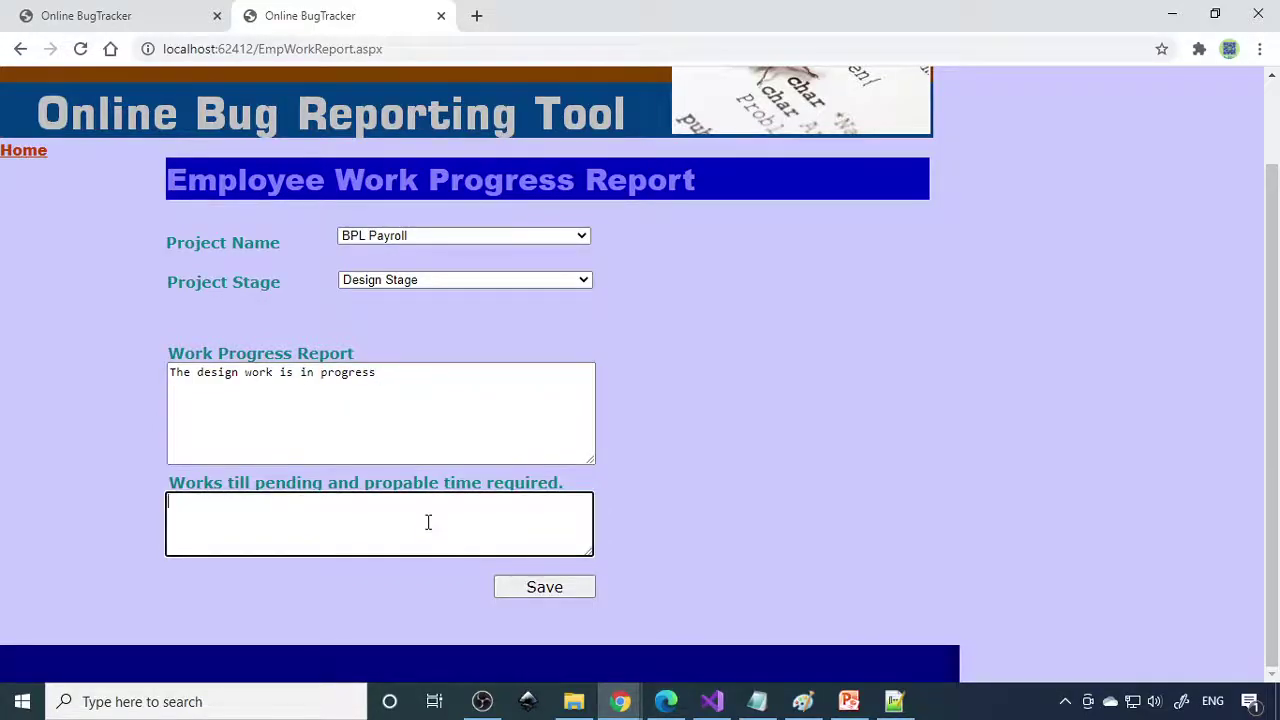
{"action": "type", "text": "it require another month"}
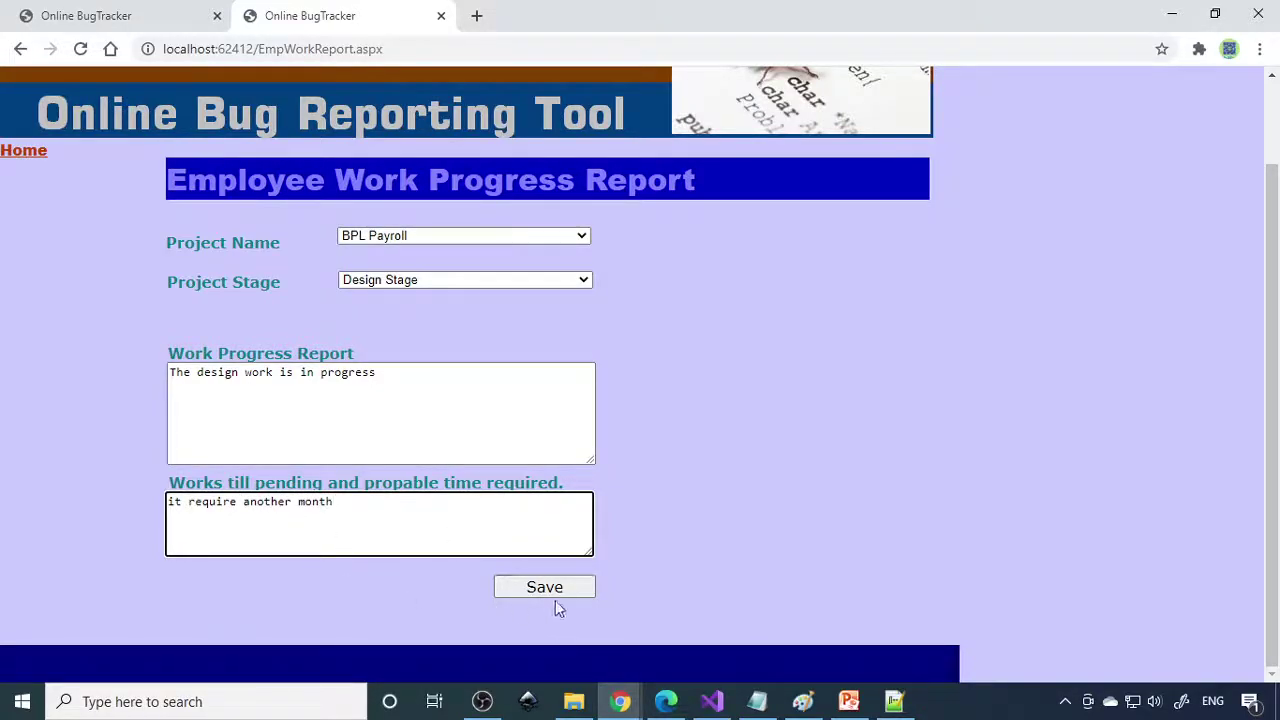
{"action": "left_click", "coordinate": [558, 590]}
{"action": "left_click", "coordinate": [676, 409]}
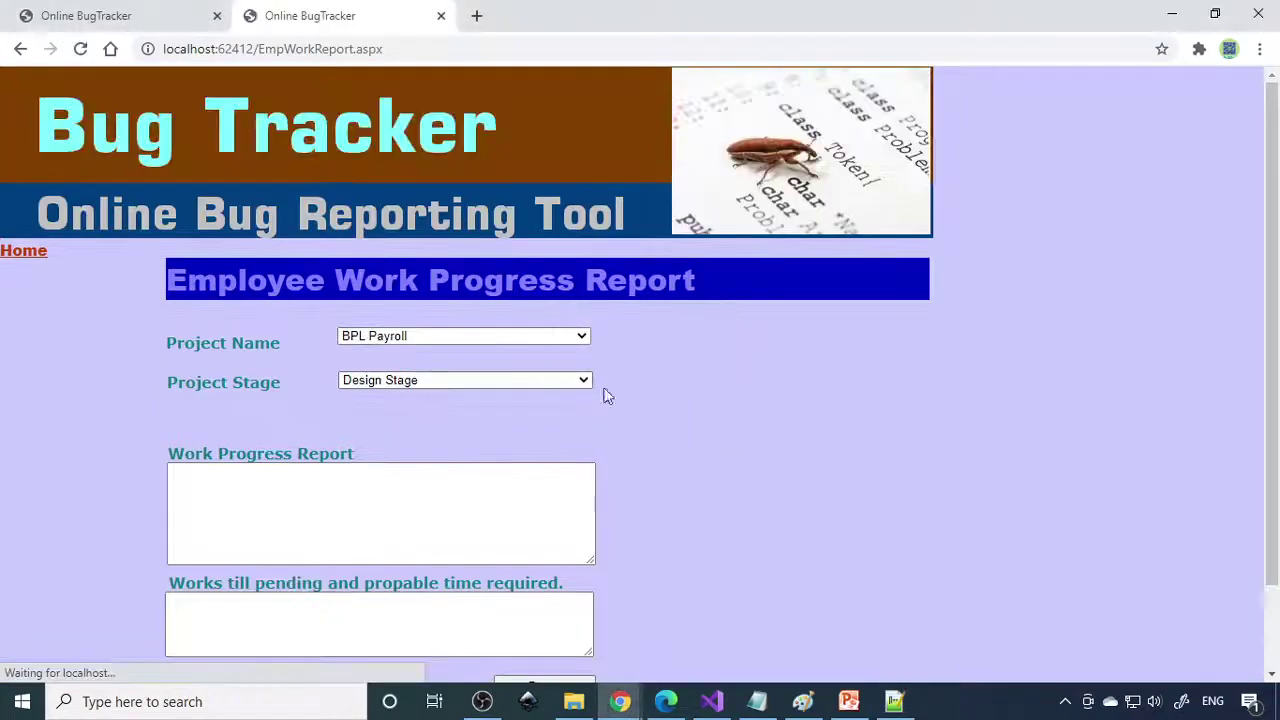
{"action": "left_click", "coordinate": [23, 252]}
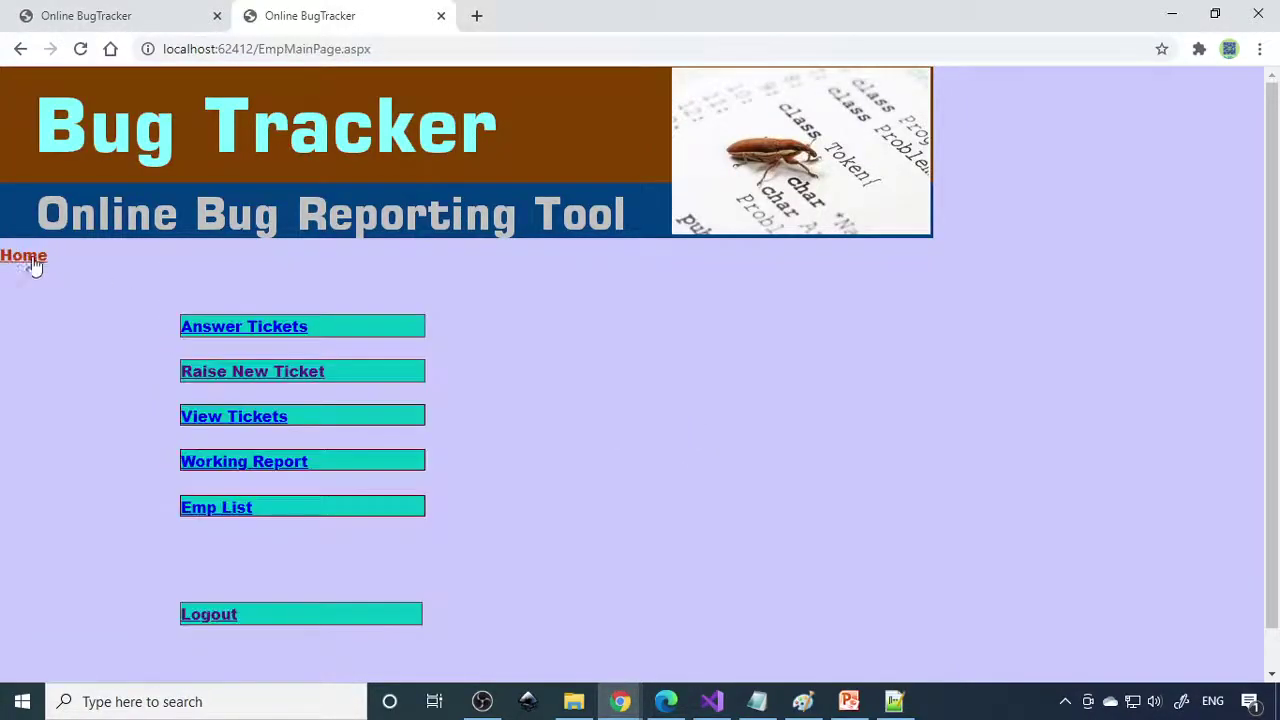
Glance at the project-wise employee list, then load the localhost:62412 site in a third tab.
{"action": "left_click", "coordinate": [236, 510]}
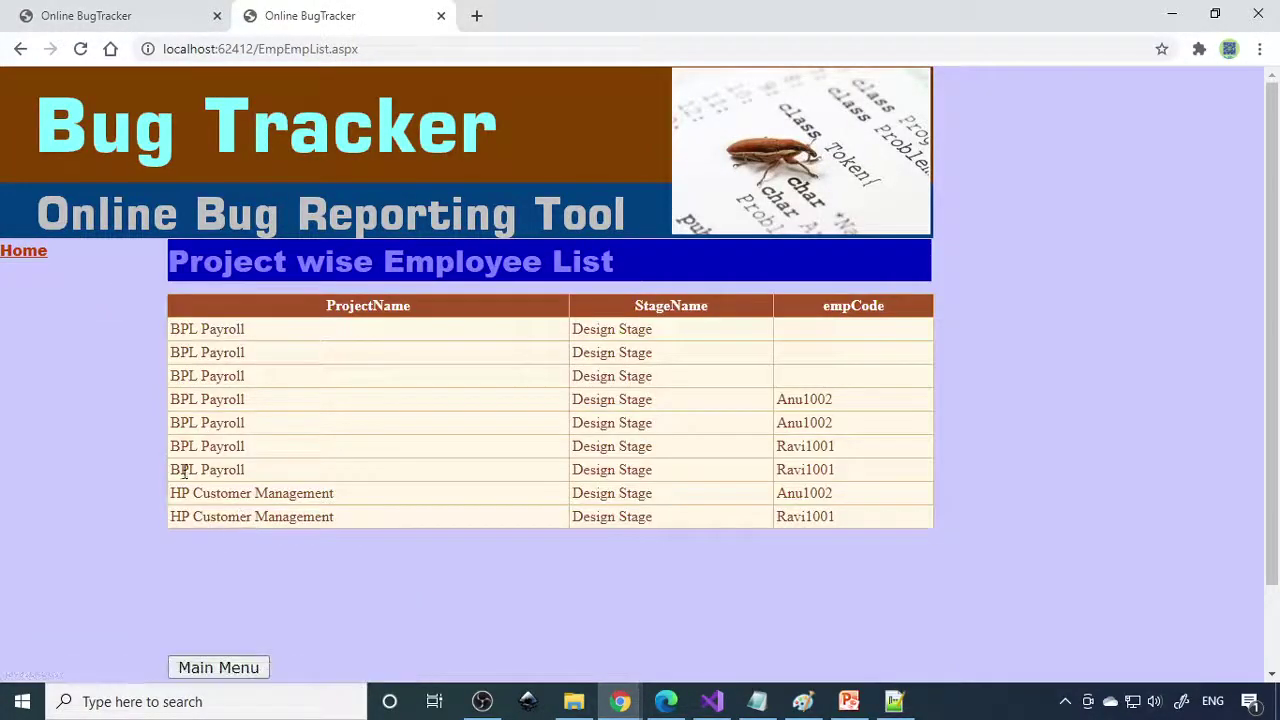
{"action": "left_click", "coordinate": [15, 252]}
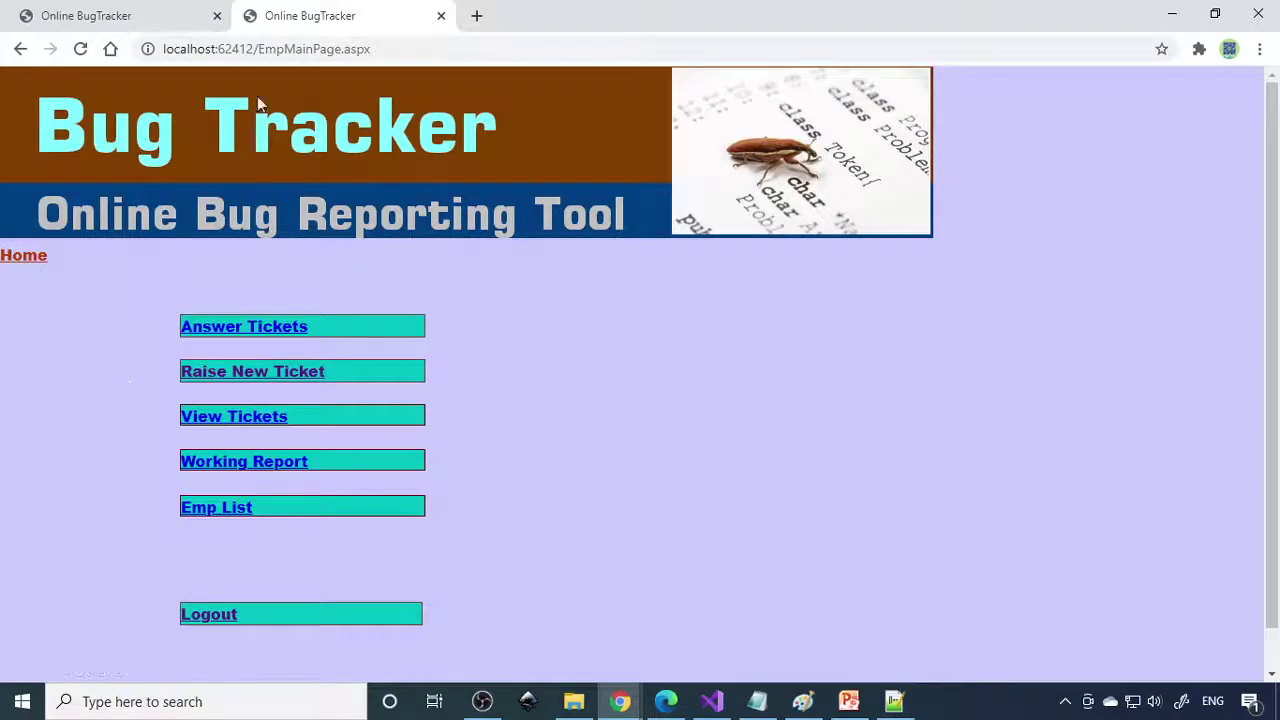
{"action": "left_click_drag", "start_coordinate": [253, 48], "coordinate": [110, 50]}
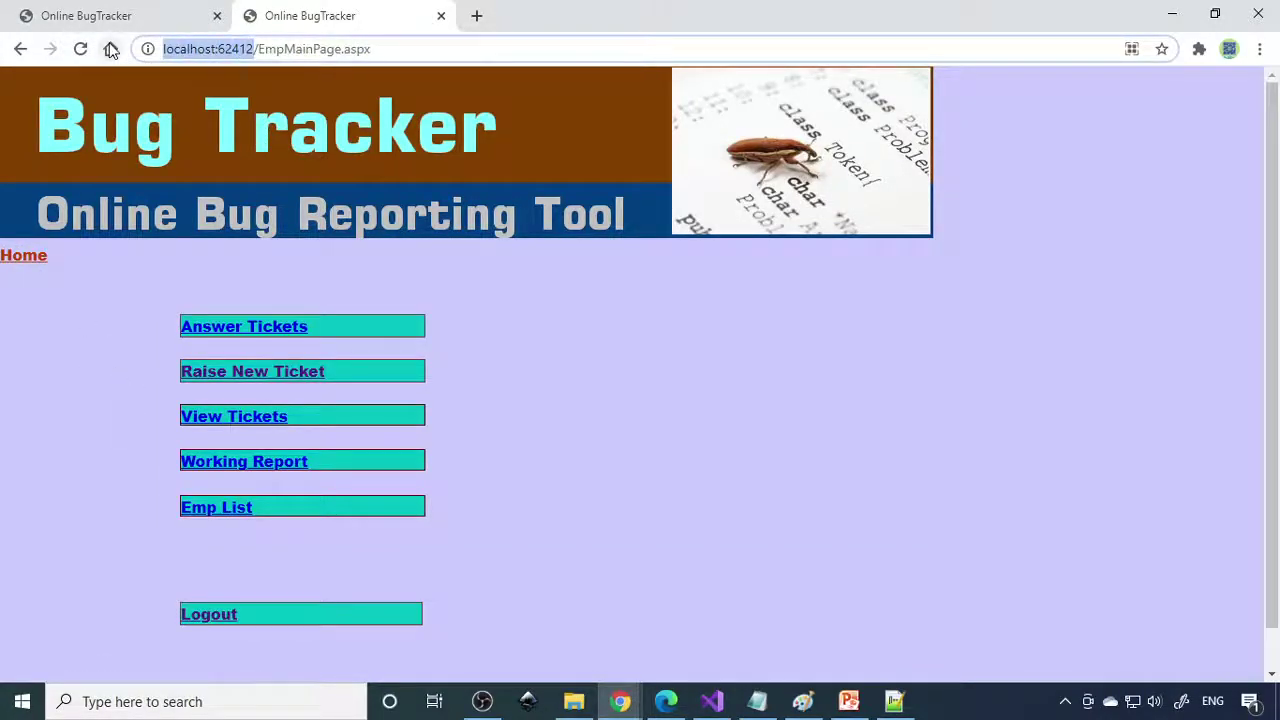
{"action": "key", "text": "ctrl+c"}
{"action": "left_click", "coordinate": [476, 15]}
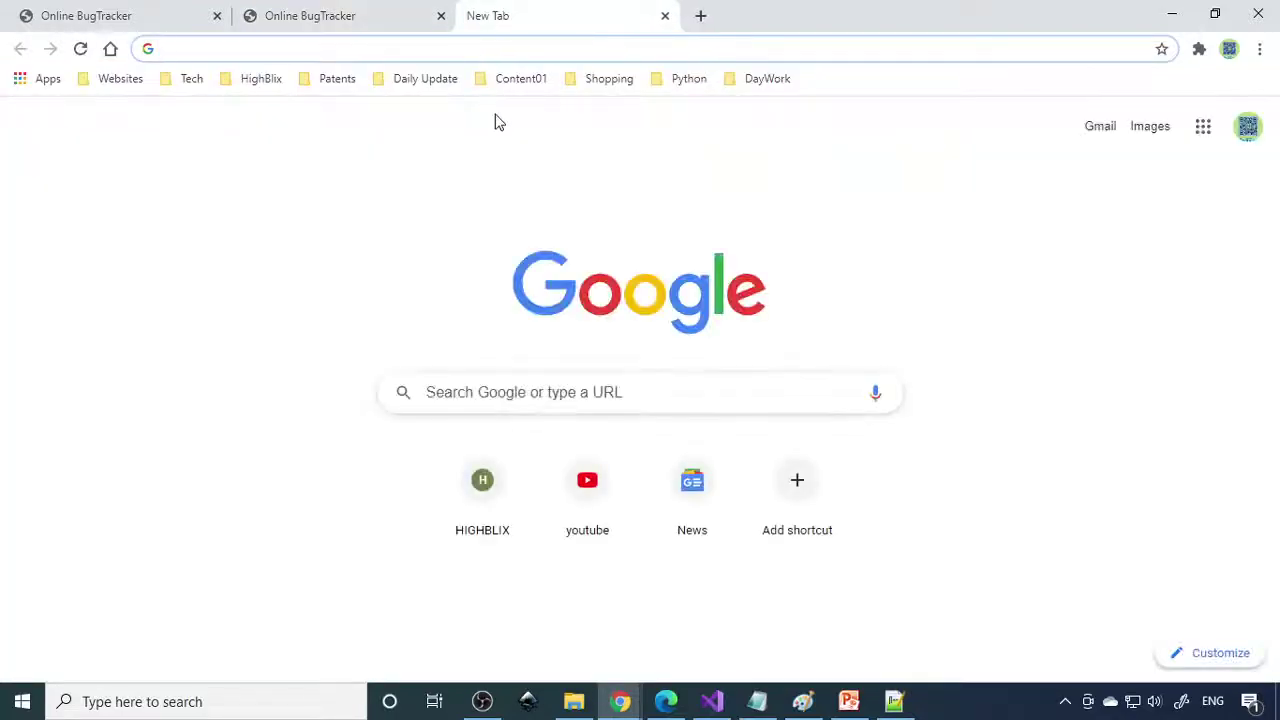
{"action": "key", "text": "ctrl+v"}
{"action": "key", "text": "Return"}
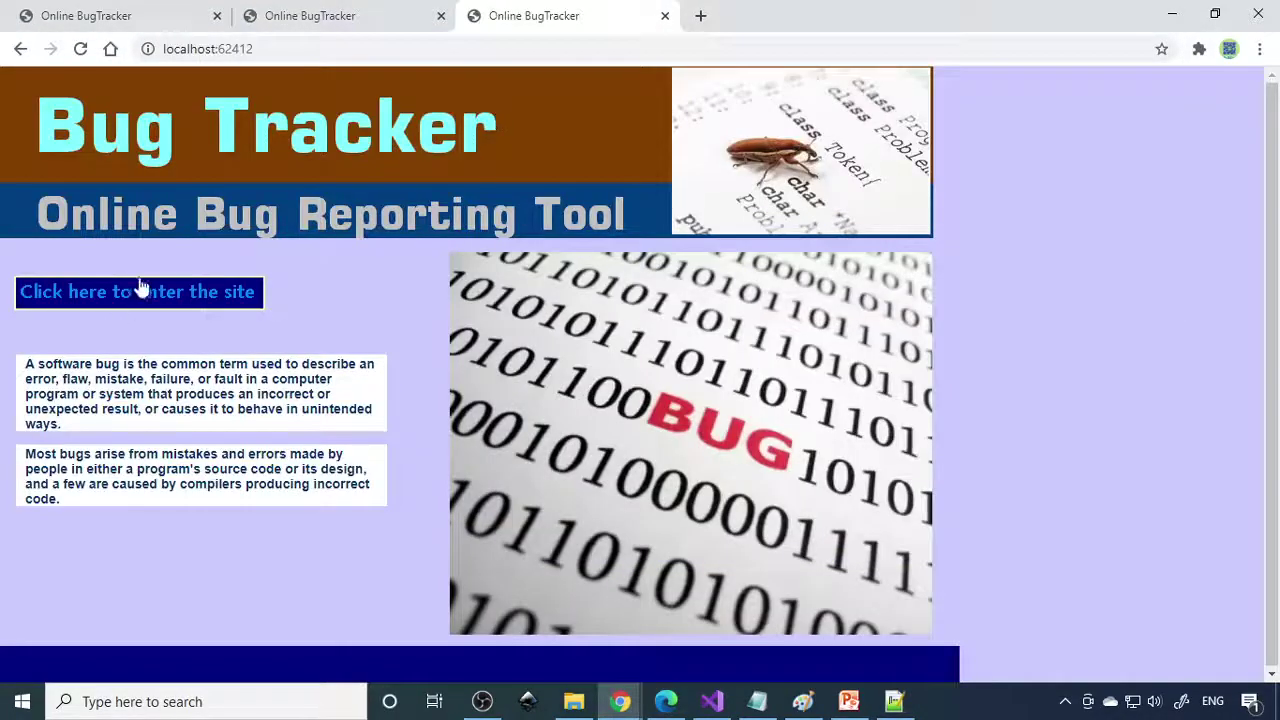
Enter the site and log in through Customer Login with the BPL customer's ID and password.
{"action": "left_click", "coordinate": [137, 288]}
{"action": "left_click", "coordinate": [190, 543]}
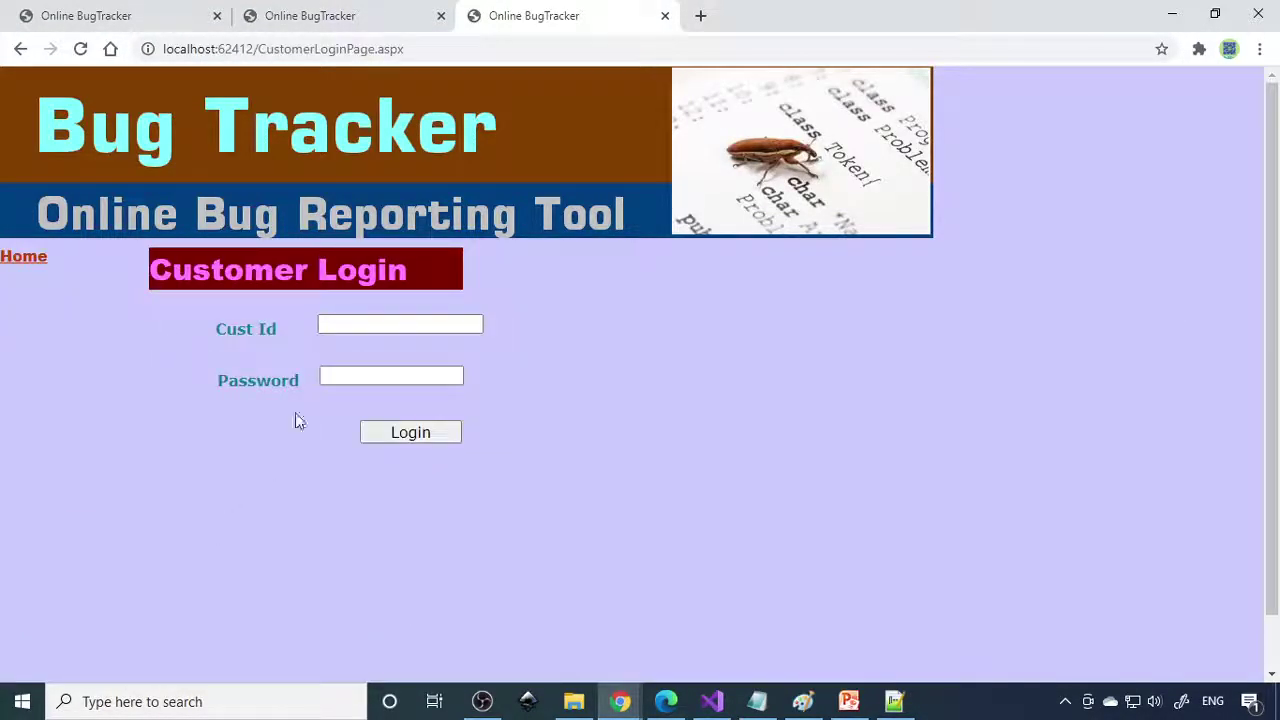
{"action": "left_click", "coordinate": [365, 315]}
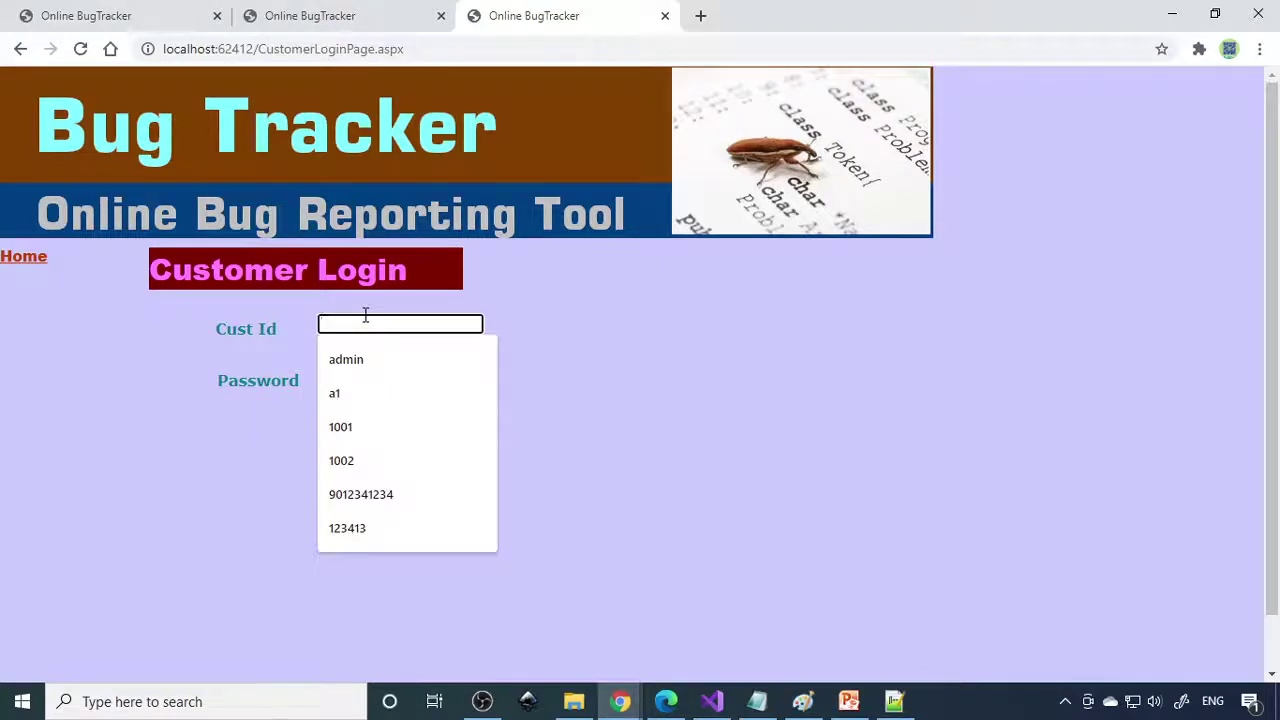
{"action": "type", "text": "bpl"}
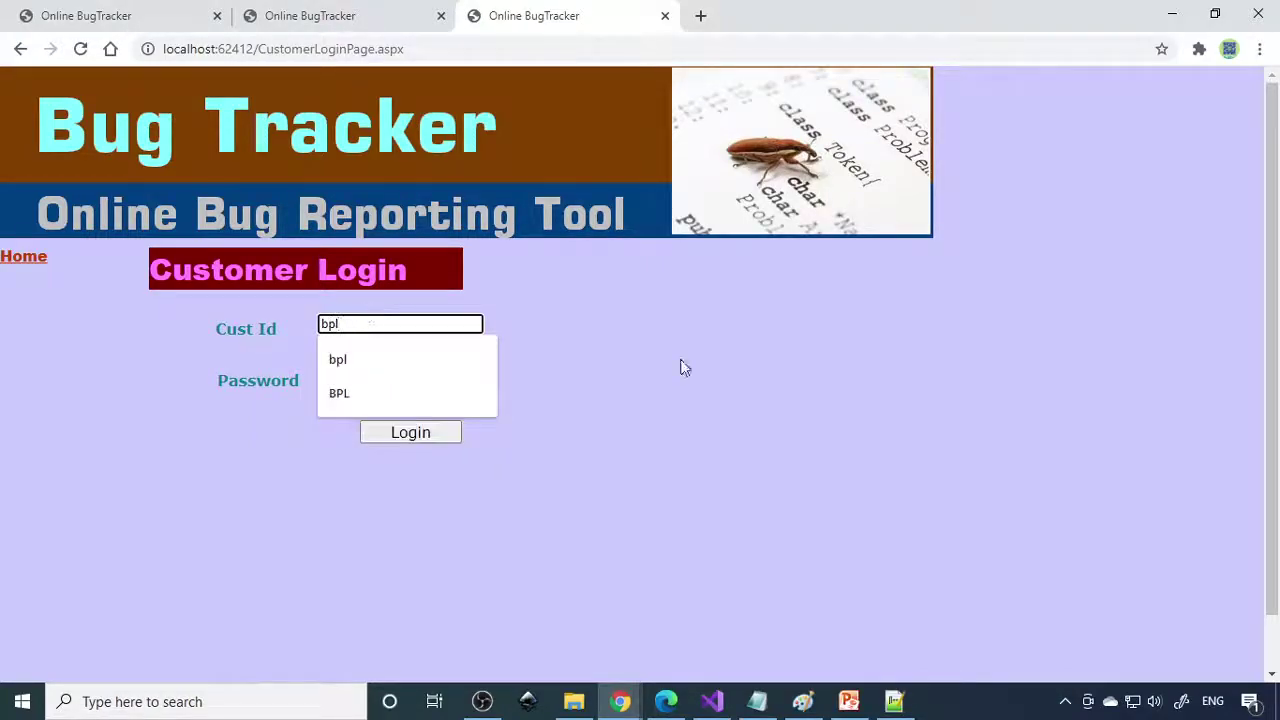
{"action": "left_click", "coordinate": [406, 372]}
{"action": "type", "text": "1"}
{"action": "left_click", "coordinate": [428, 440]}
Browse the customer's List of projects and the Rise Ticket form, returning to the main menu.
{"action": "left_click", "coordinate": [266, 330]}
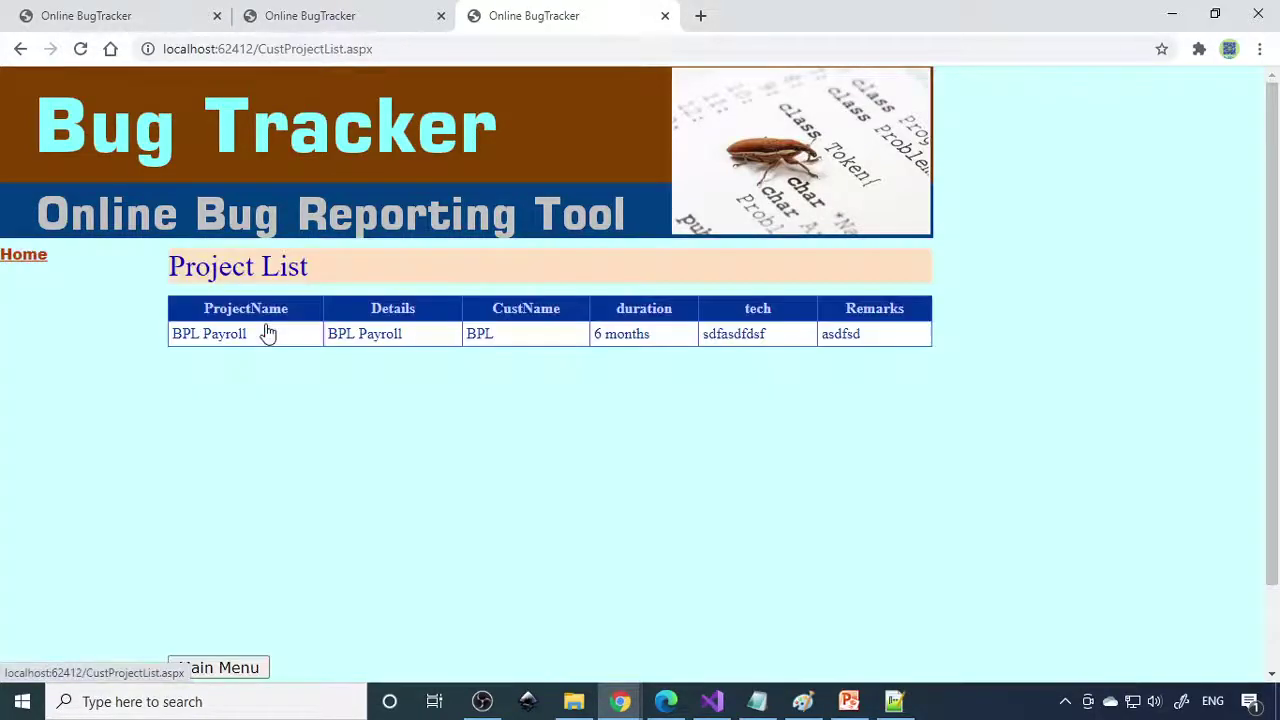
{"action": "left_click", "coordinate": [30, 256]}
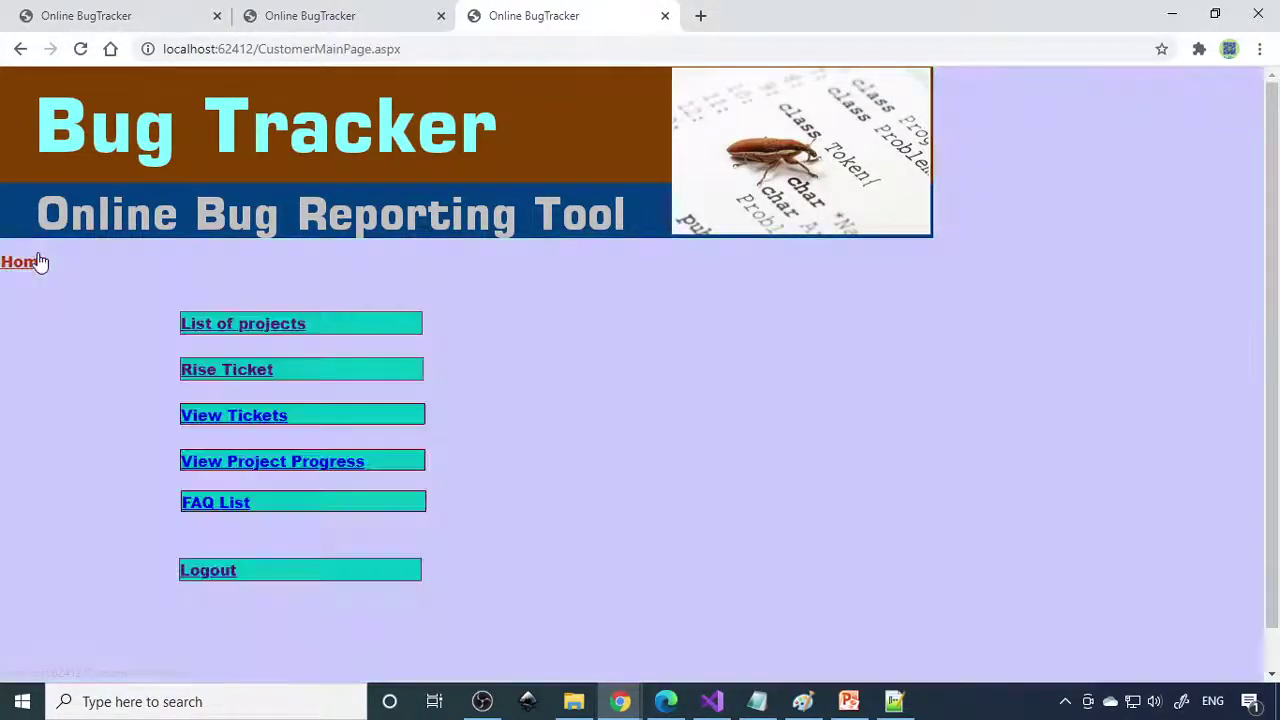
{"action": "left_click", "coordinate": [240, 370]}
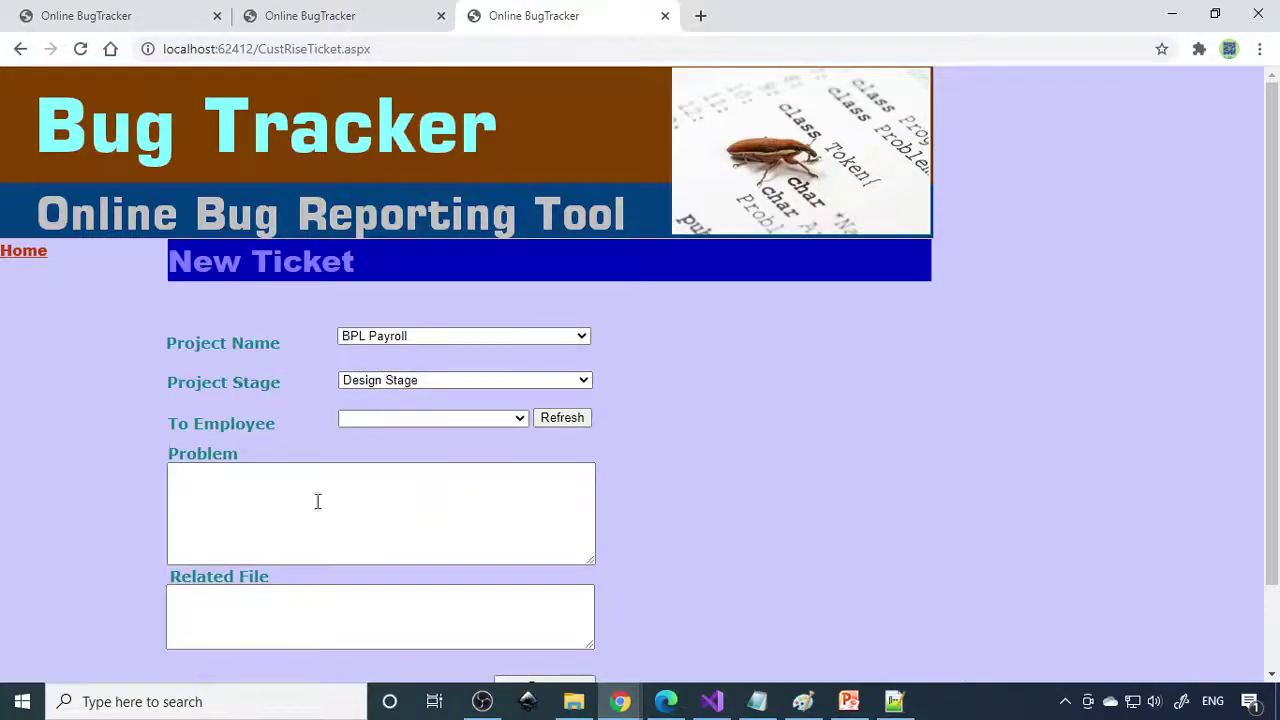
{"action": "left_click", "coordinate": [30, 256]}
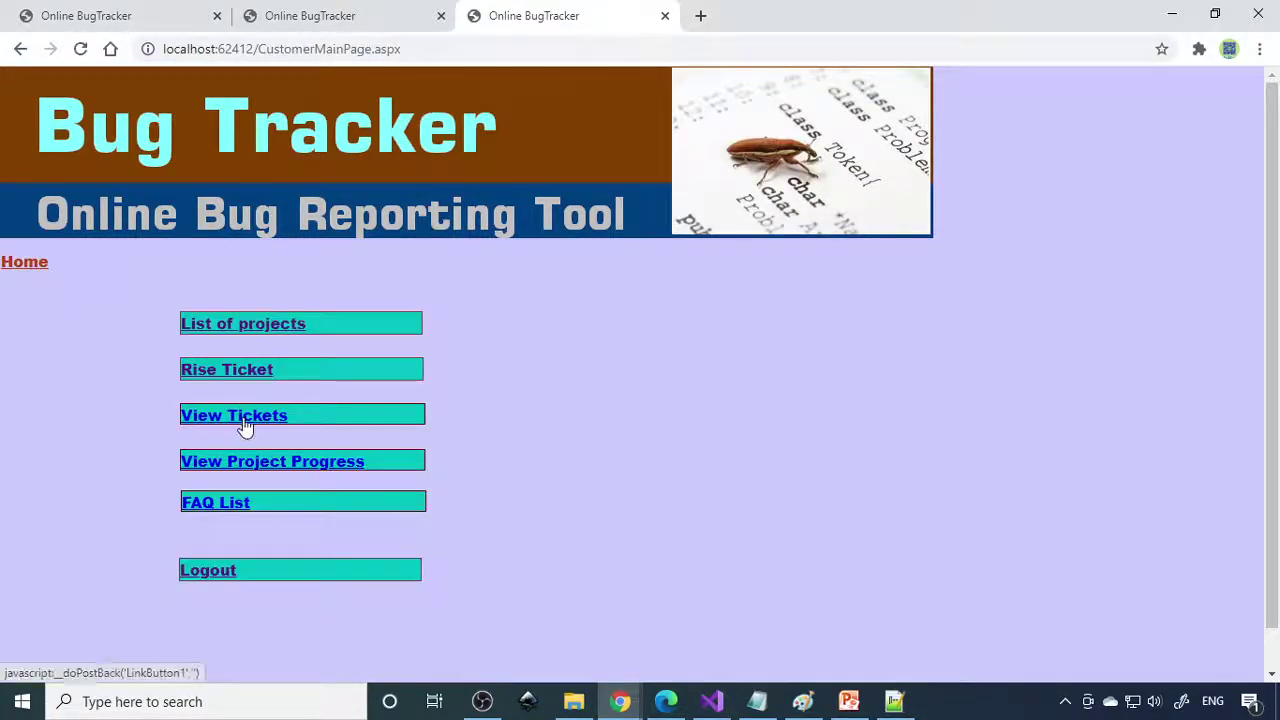
Open ticket 1011 from View Tickets and read its solution stating the problem is solved.
{"action": "left_click", "coordinate": [243, 428]}
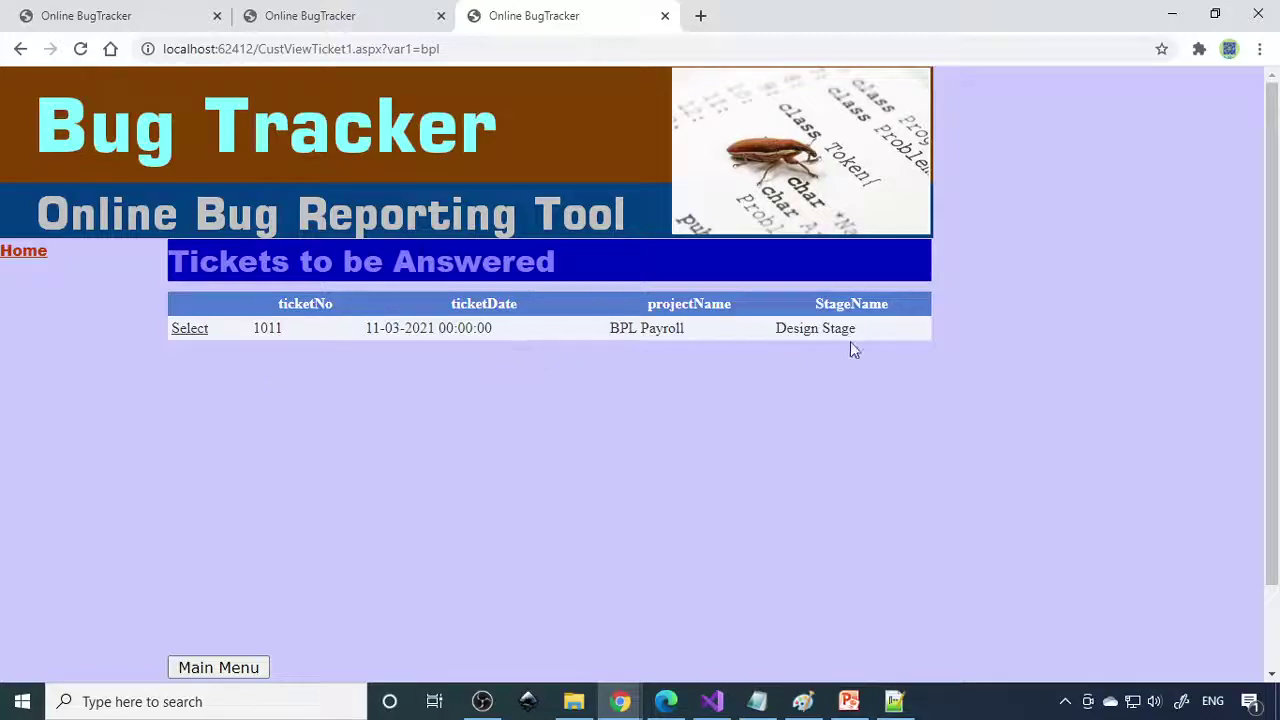
{"action": "left_click", "coordinate": [190, 332]}
{"action": "scroll", "coordinate": [471, 477], "scroll_direction": "down", "scroll_amount": 2}
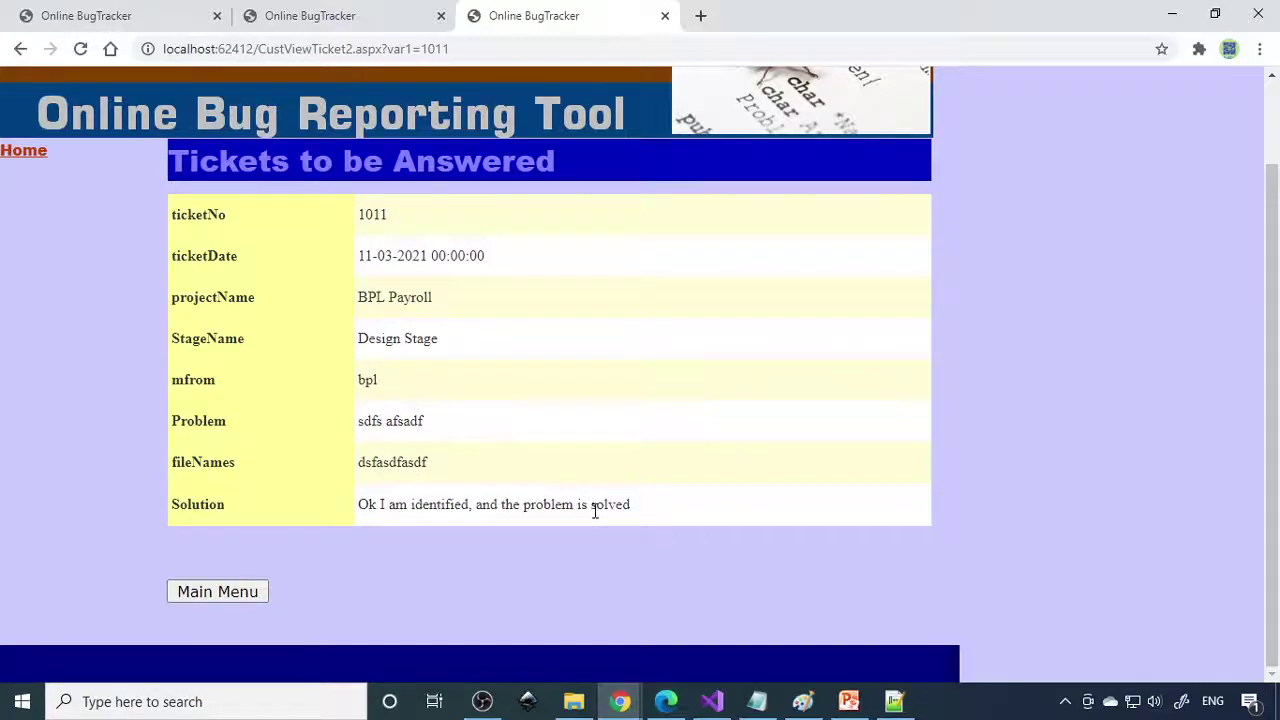
{"action": "scroll", "coordinate": [594, 510], "scroll_direction": "up", "scroll_amount": 2}
Check BPL Payroll's progress report 1003, 'The design work is in progress', then return Home.
{"action": "left_click", "coordinate": [24, 251]}
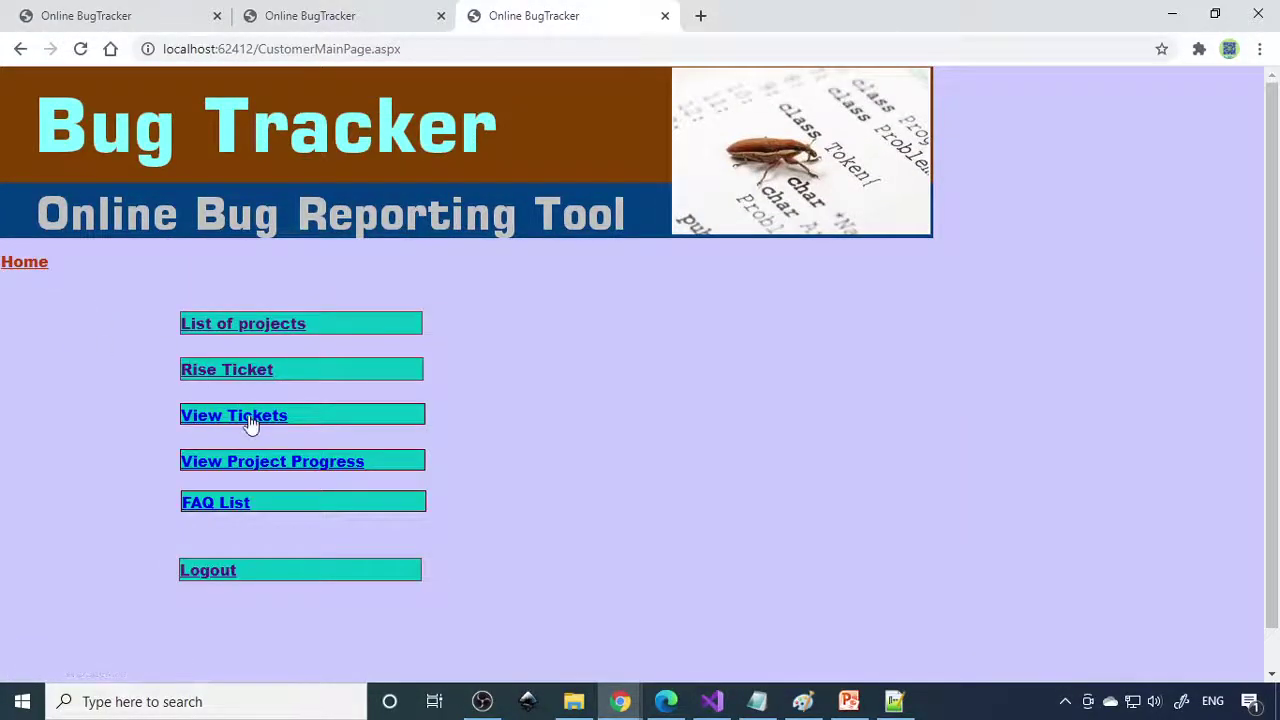
{"action": "left_click", "coordinate": [250, 468]}
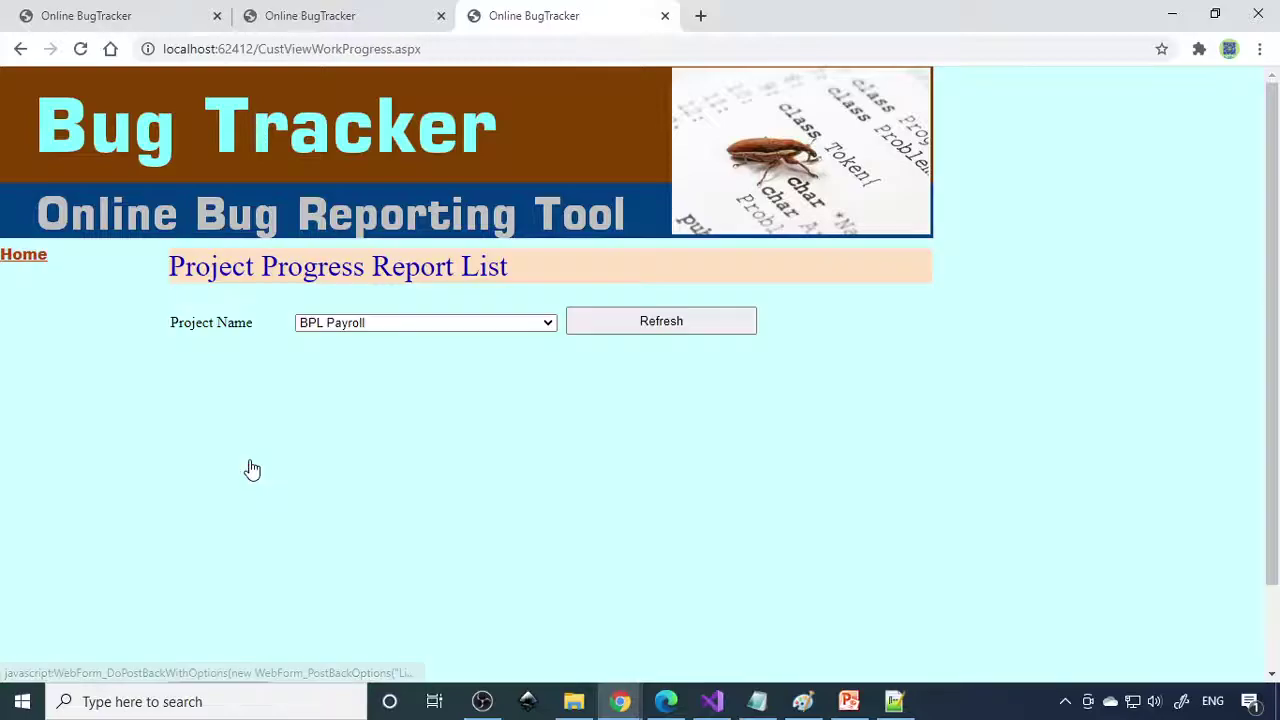
{"action": "left_click", "coordinate": [642, 328]}
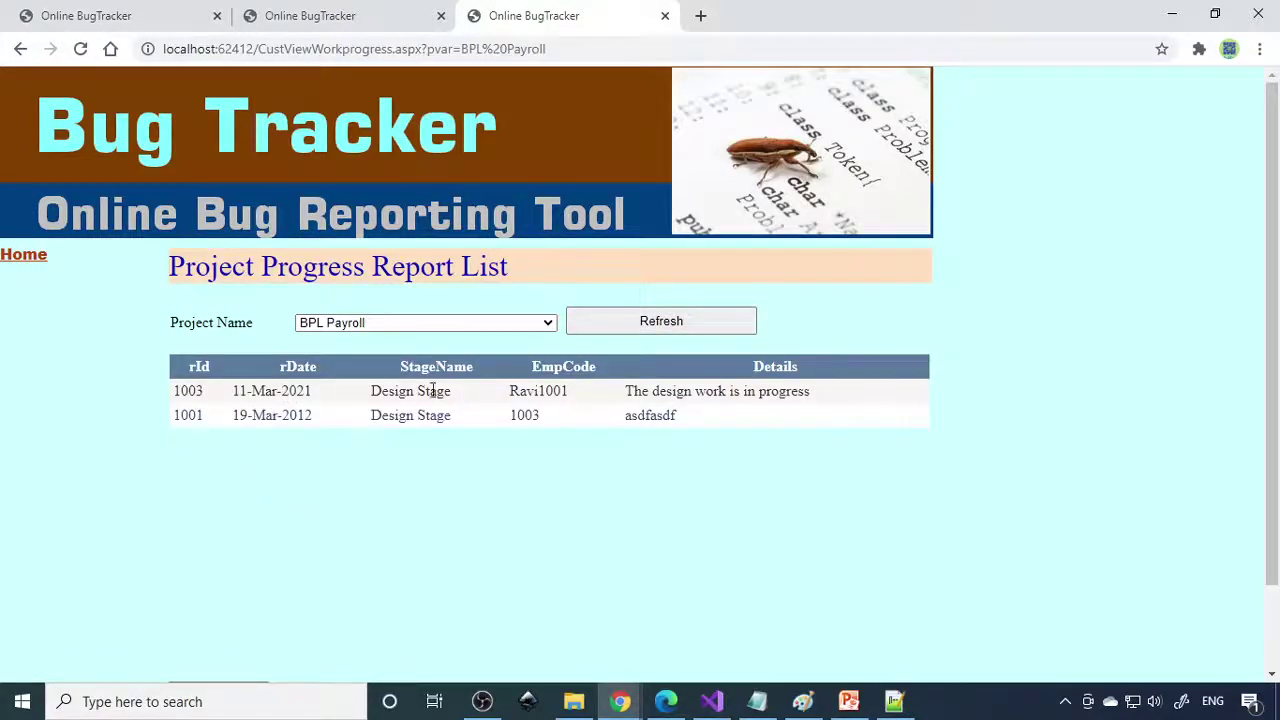
{"action": "left_click_drag", "start_coordinate": [649, 391], "coordinate": [834, 397]}
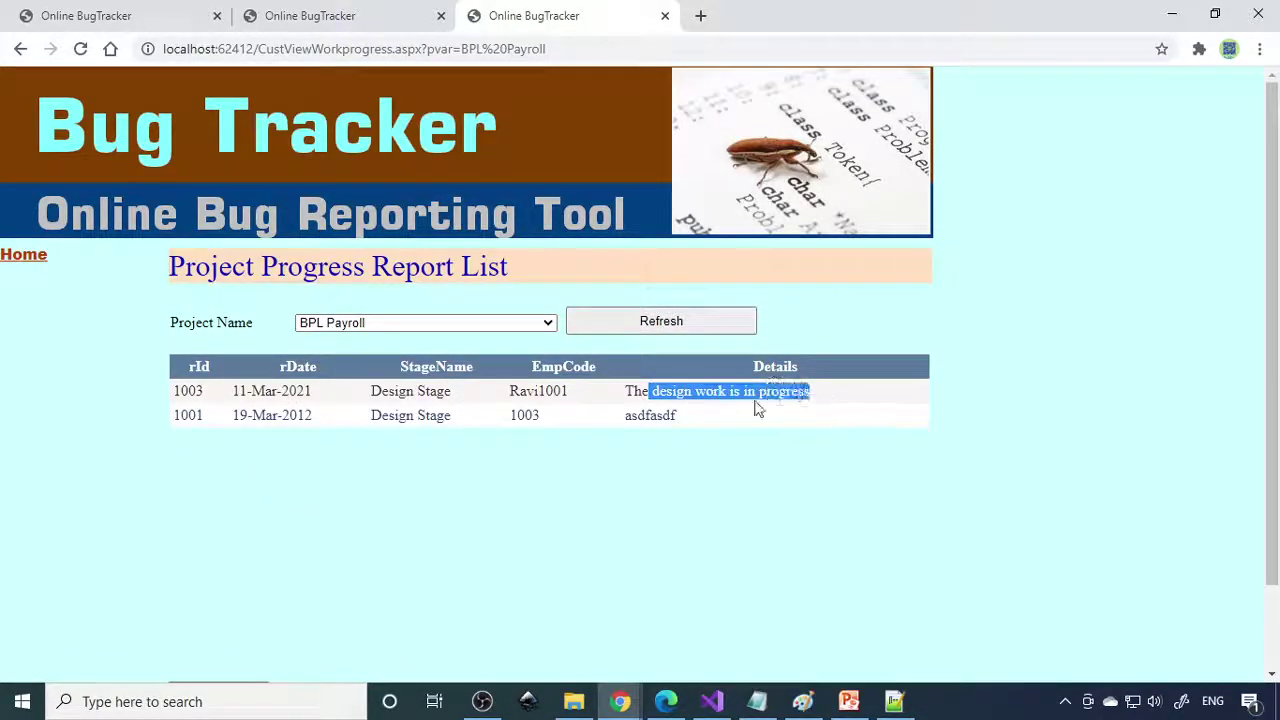
{"action": "left_click", "coordinate": [24, 257]}
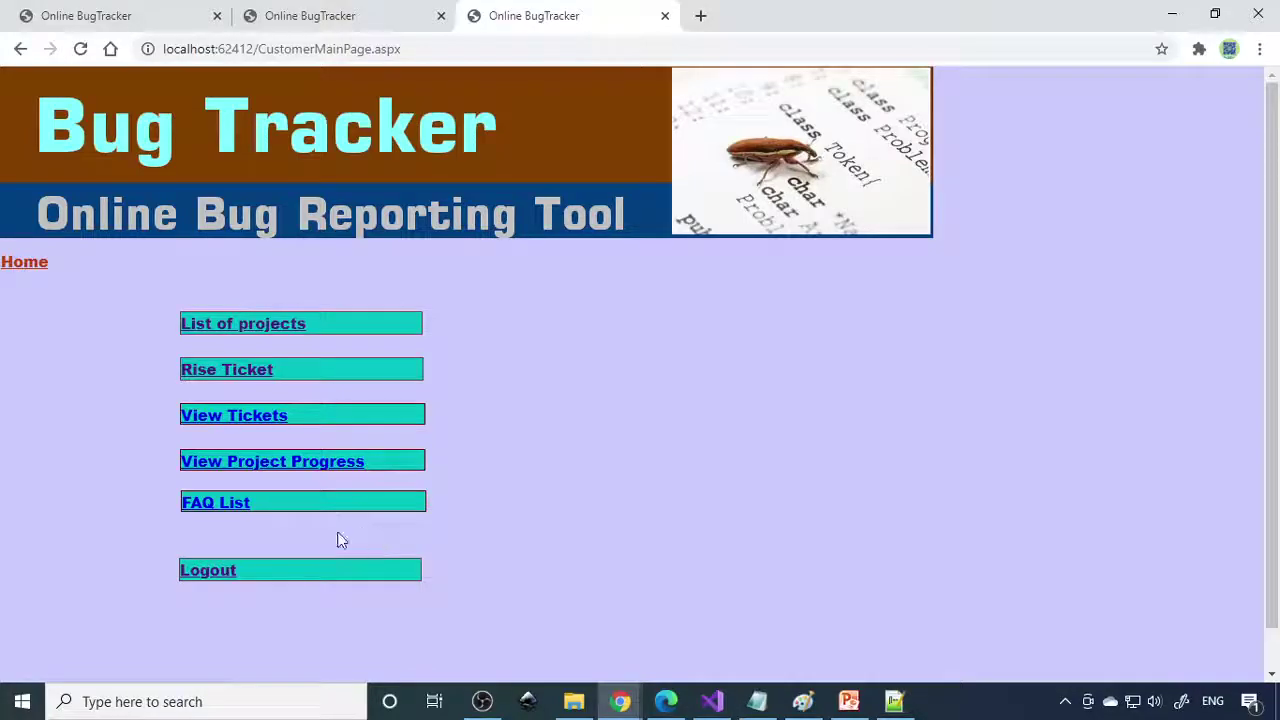
Switch to the employee tab, log out and go to the Employee Login page.
{"action": "left_click", "coordinate": [368, 18]}
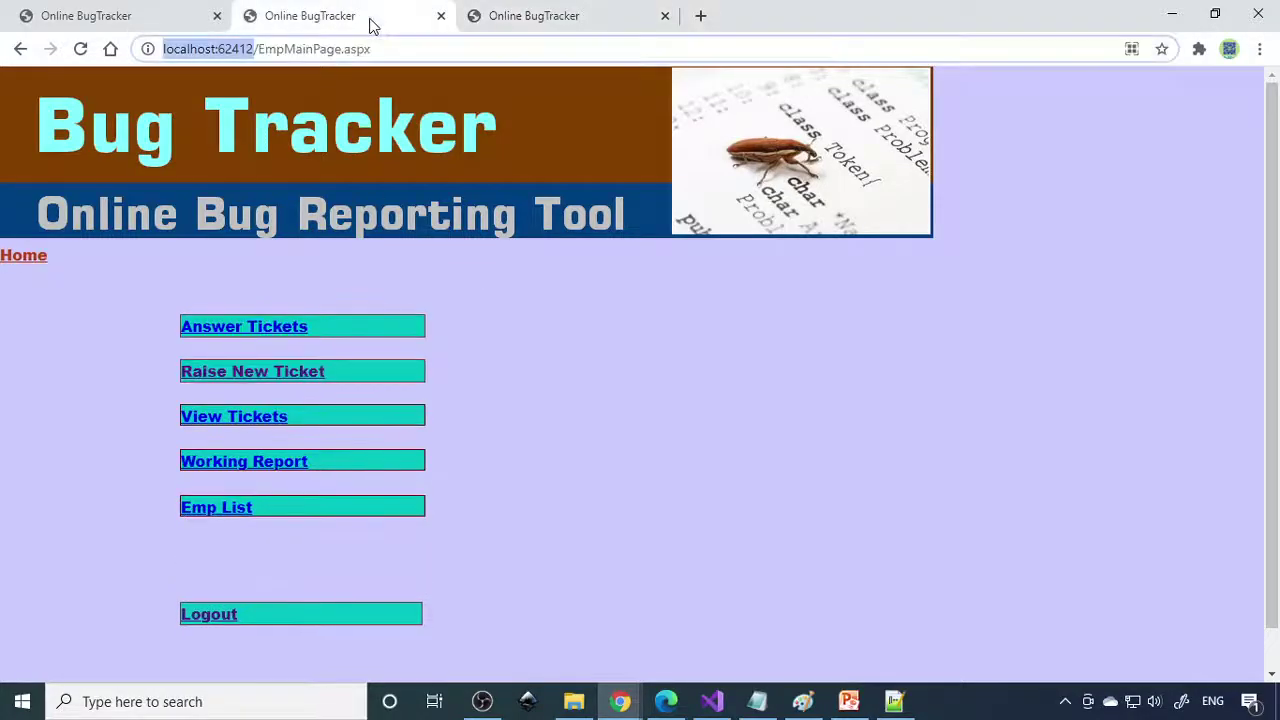
{"action": "left_click", "coordinate": [222, 612]}
{"action": "left_click", "coordinate": [222, 403]}
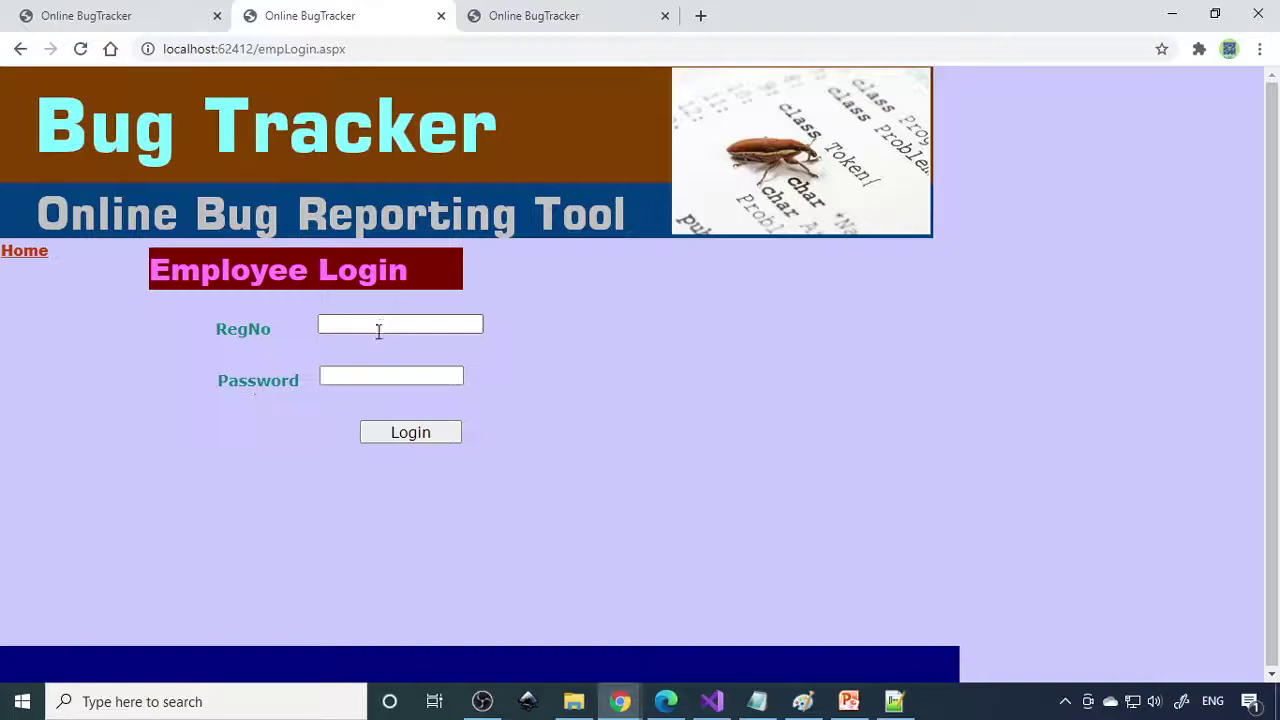
Sign in as an employee with the registration number and password, correcting typos.
{"action": "left_click", "coordinate": [383, 324]}
{"action": "type", "text": "a"}
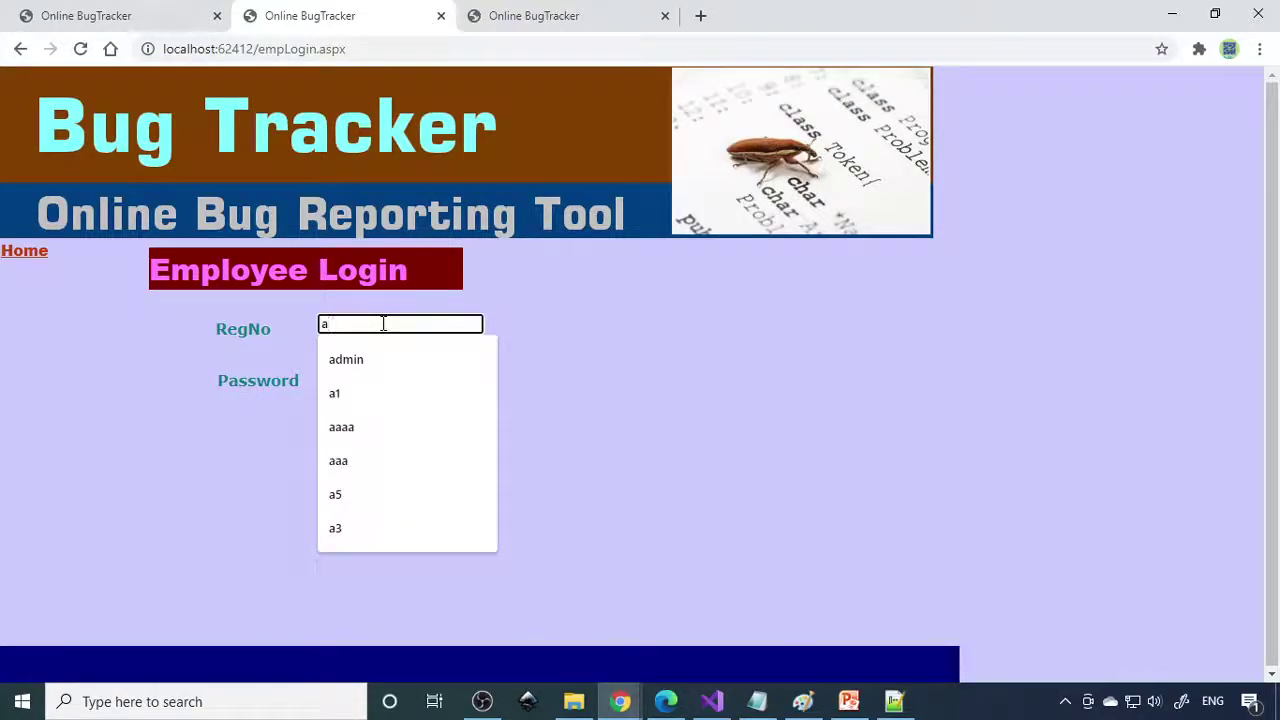
{"action": "key", "text": "BackSpace"}
{"action": "type", "text": "Ab"}
{"action": "key", "text": "BackSpace"}
{"action": "type", "text": "nu1002"}
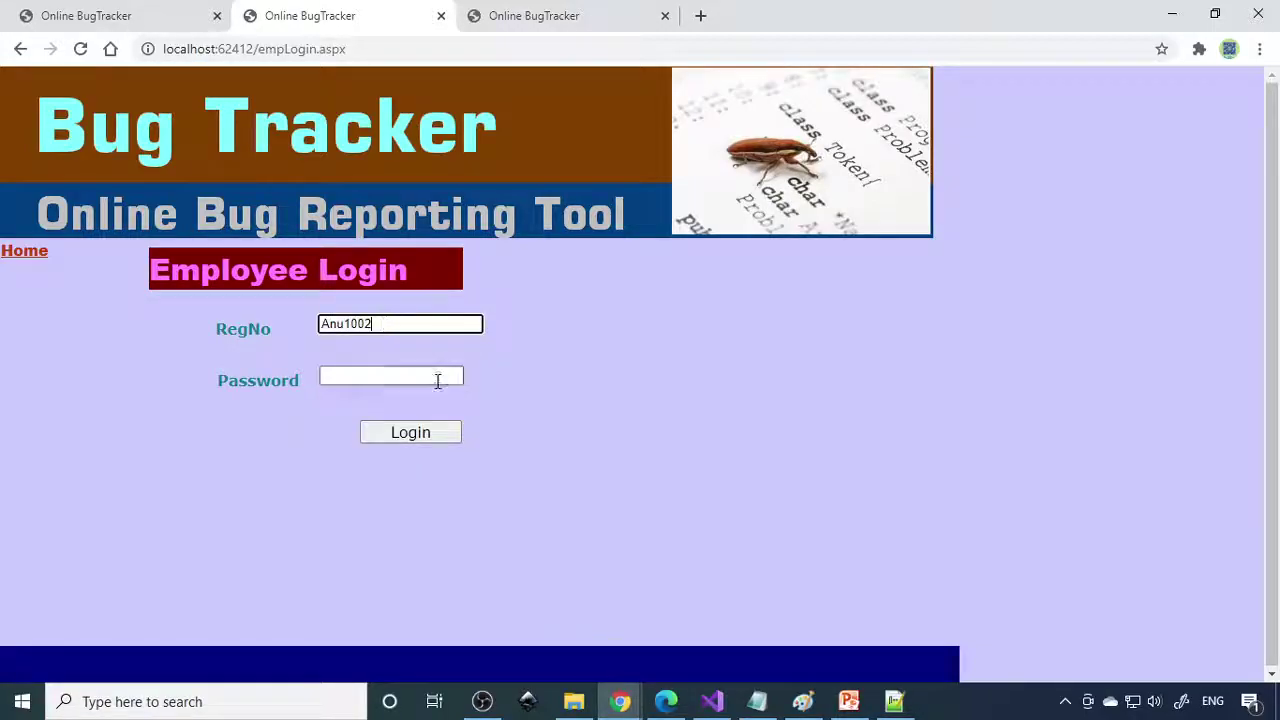
{"action": "left_click", "coordinate": [437, 380]}
{"action": "type", "text": "1234"}
{"action": "left_click", "coordinate": [414, 424]}
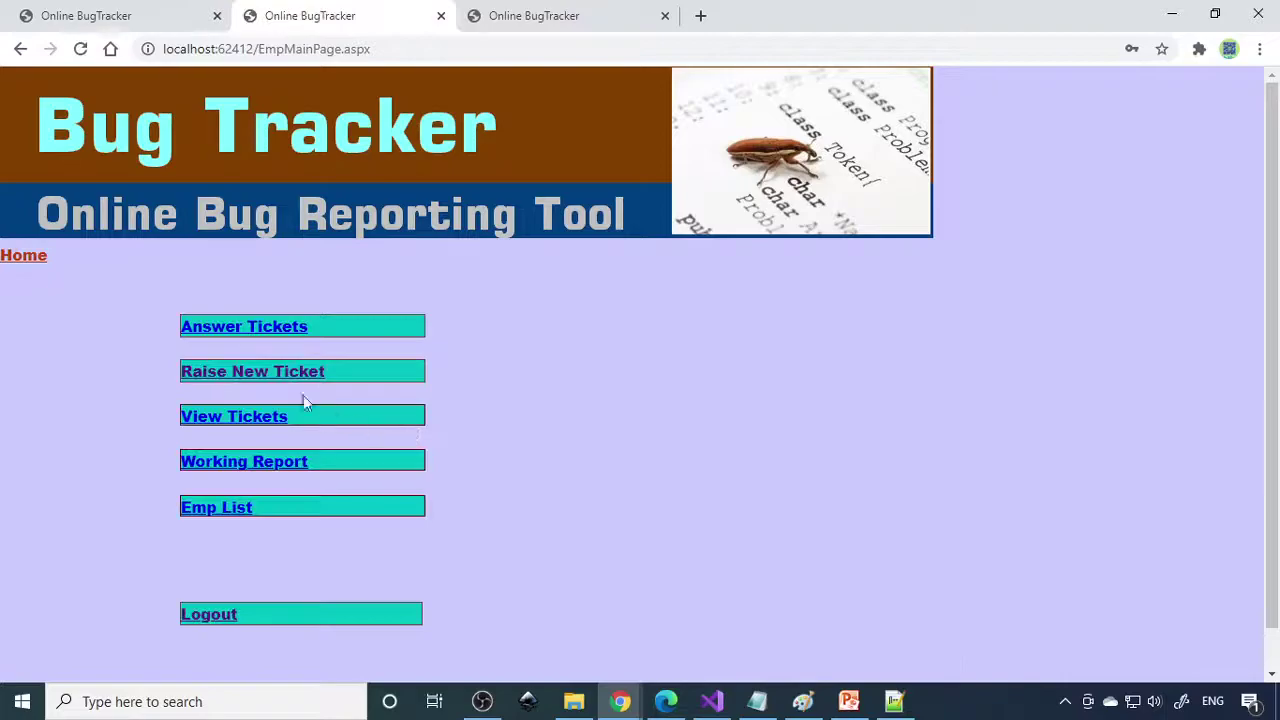
Answer ticket 1012 with 'Yes we require these 4 columns', update it and confirm the alert.
{"action": "left_click", "coordinate": [268, 336]}
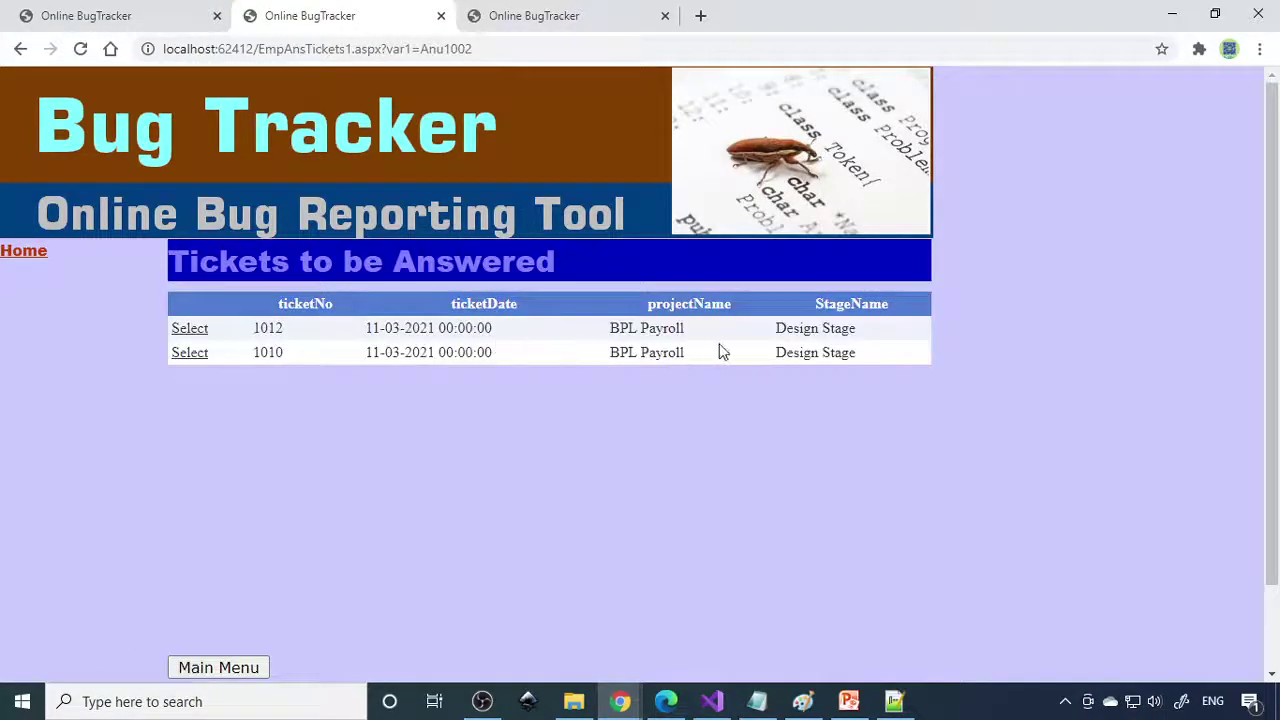
{"action": "left_click", "coordinate": [190, 330]}
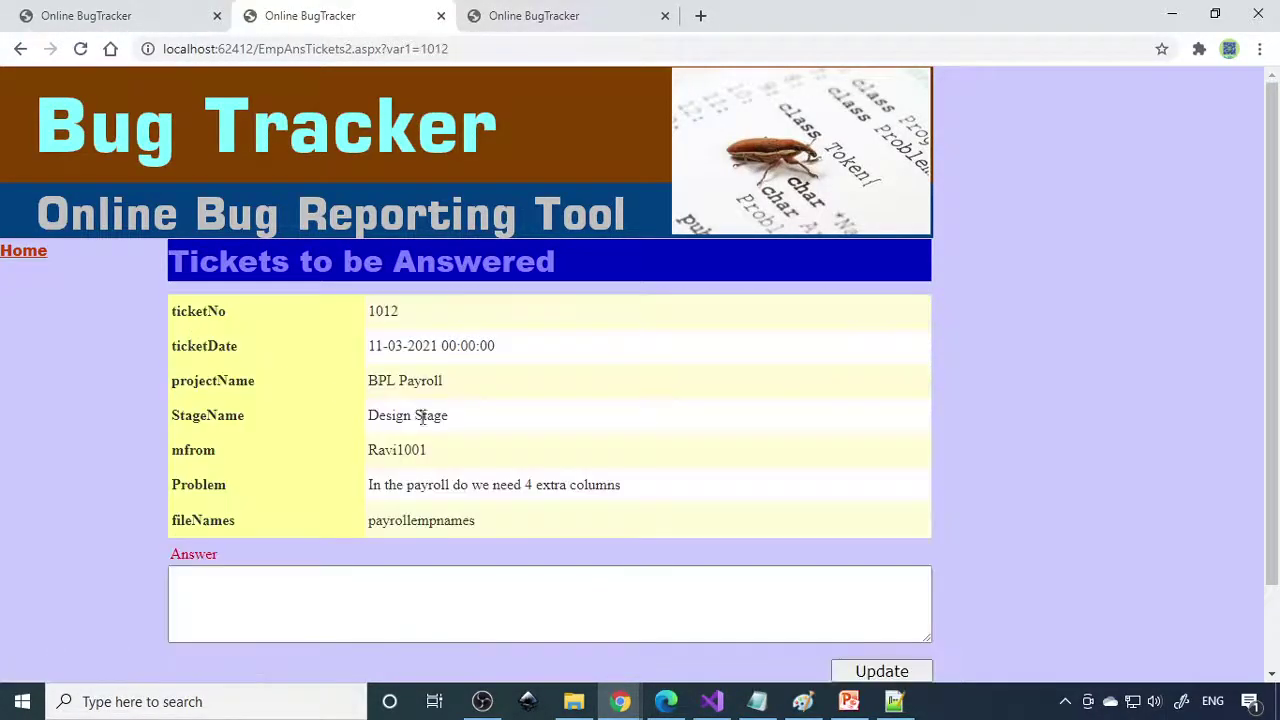
{"action": "scroll", "coordinate": [443, 434], "scroll_direction": "down", "scroll_amount": 1}
{"action": "left_click", "coordinate": [293, 495]}
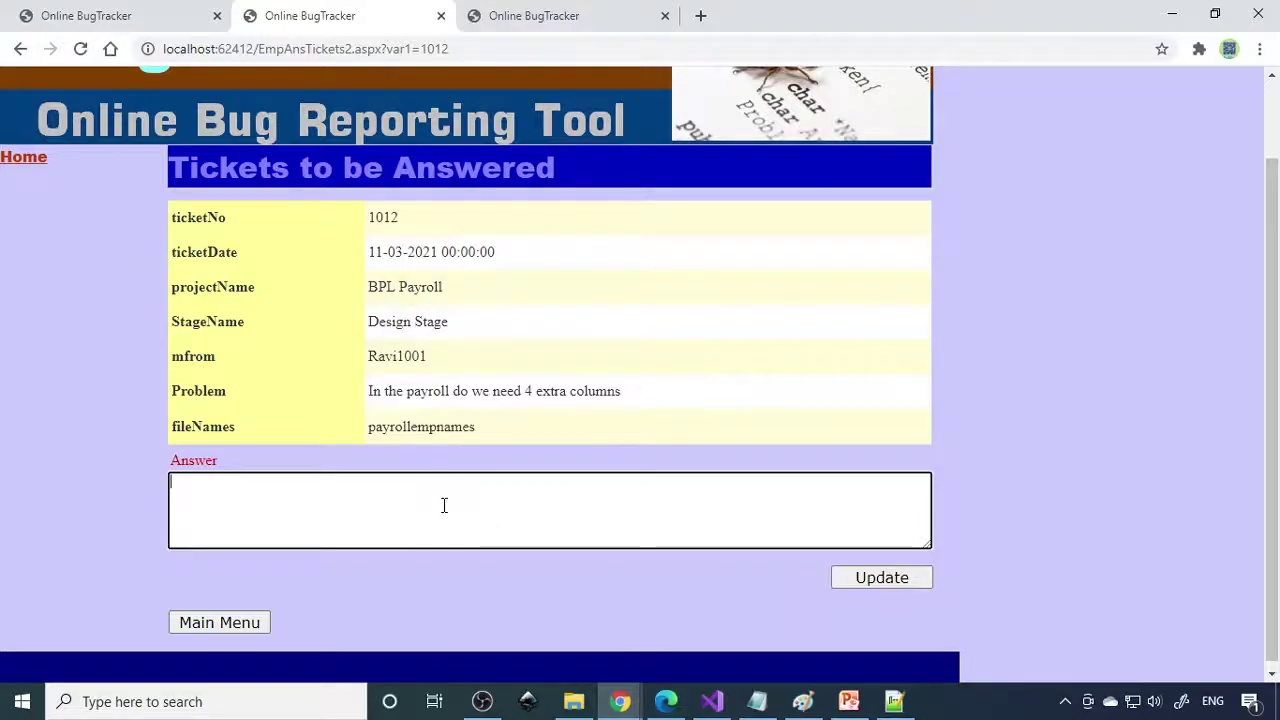
{"action": "type", "text": "Yes we require"}
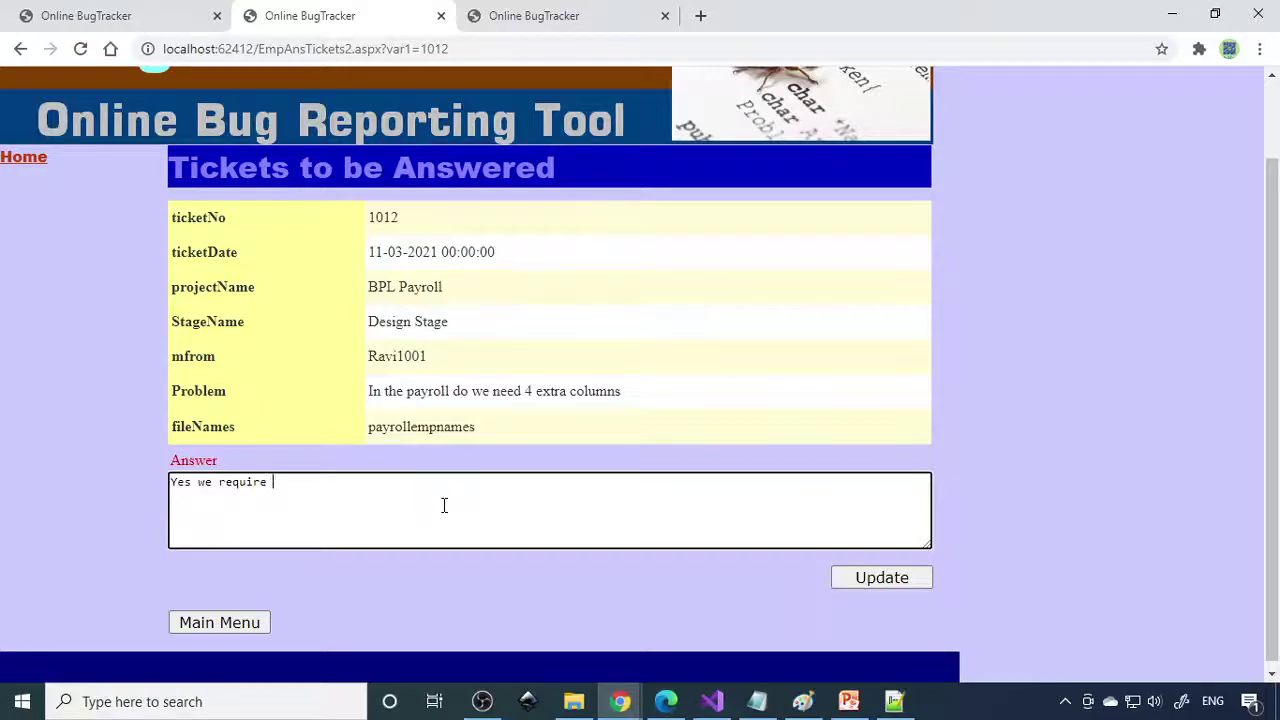
{"action": "type", "text": " these f"}
{"action": "type", "text": " colum"}
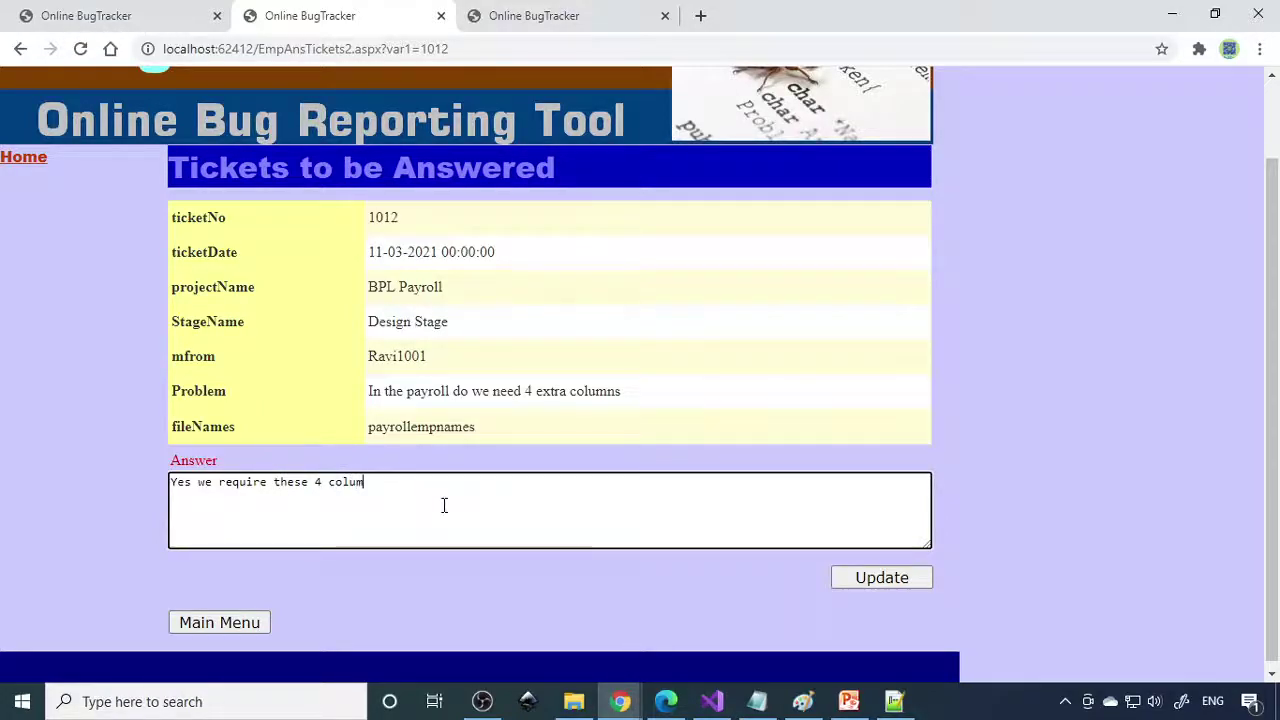
{"action": "type", "text": "ns"}
{"action": "left_click", "coordinate": [886, 580]}
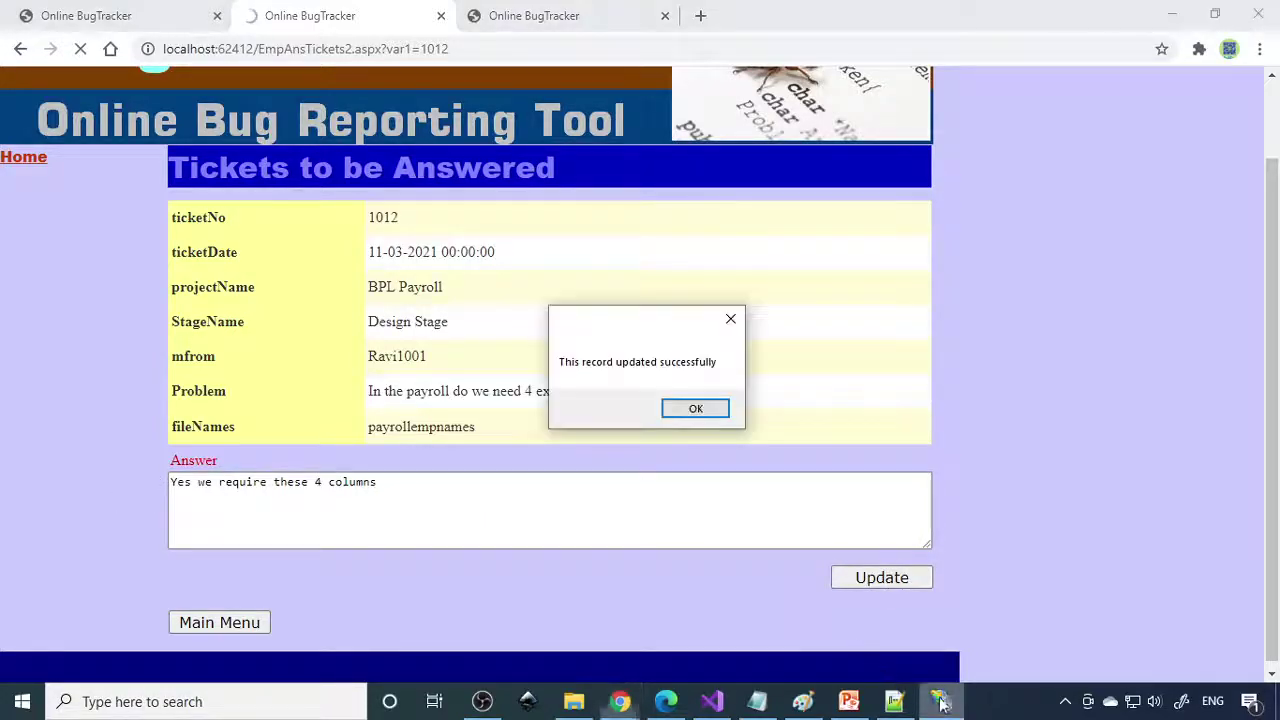
{"action": "left_click", "coordinate": [695, 409]}
Browse the employee's View Tickets and Raise New Ticket pages, returning to the main menu.
{"action": "left_click", "coordinate": [28, 255]}
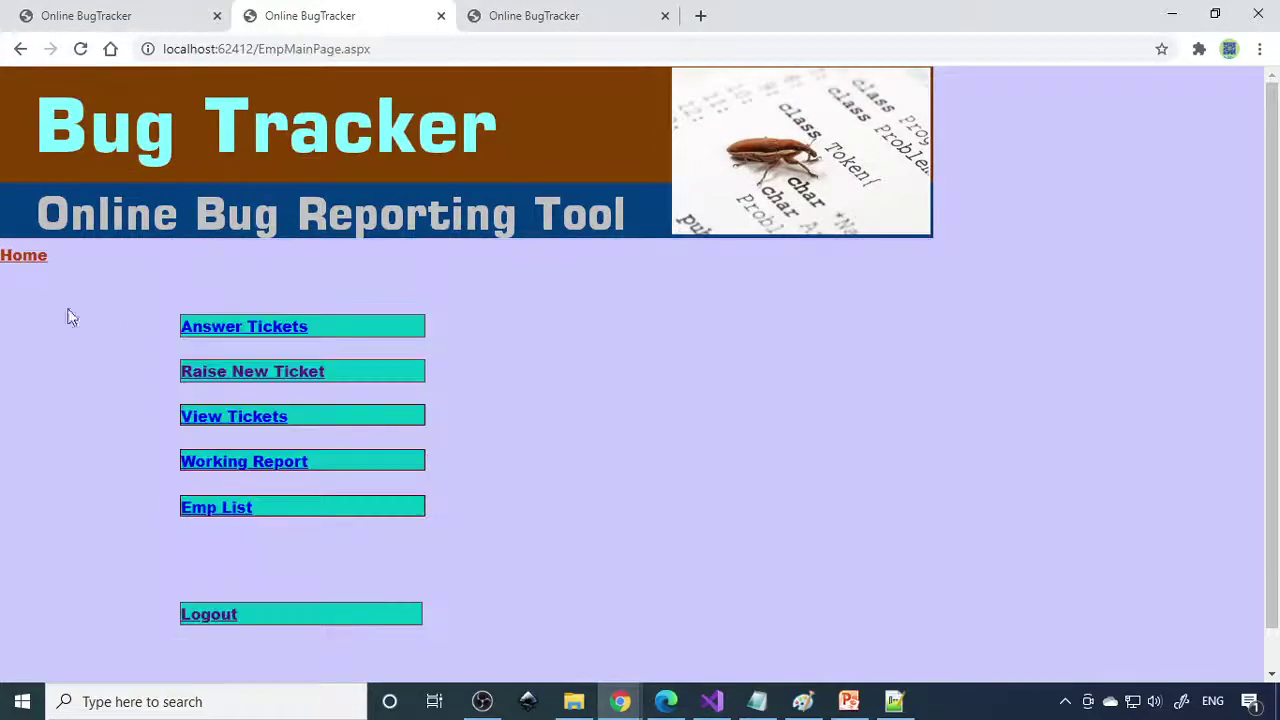
{"action": "left_click", "coordinate": [245, 418]}
{"action": "left_click", "coordinate": [38, 259]}
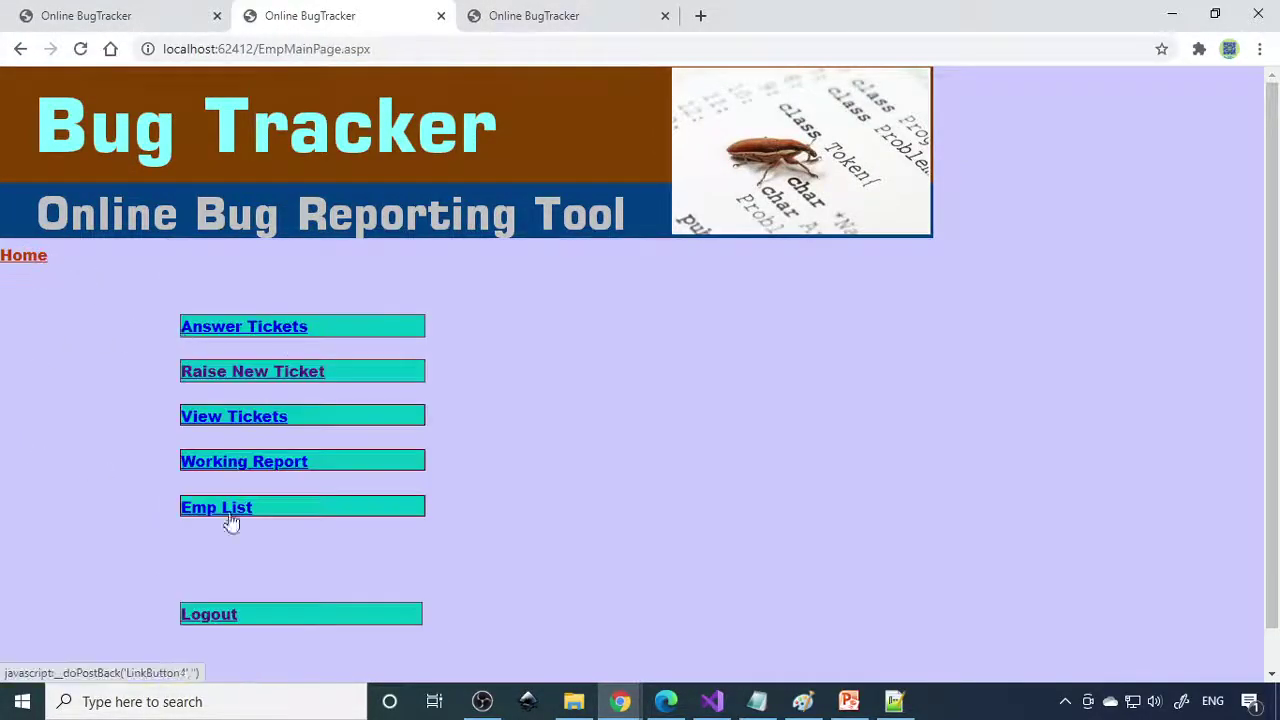
{"action": "left_click", "coordinate": [281, 383]}
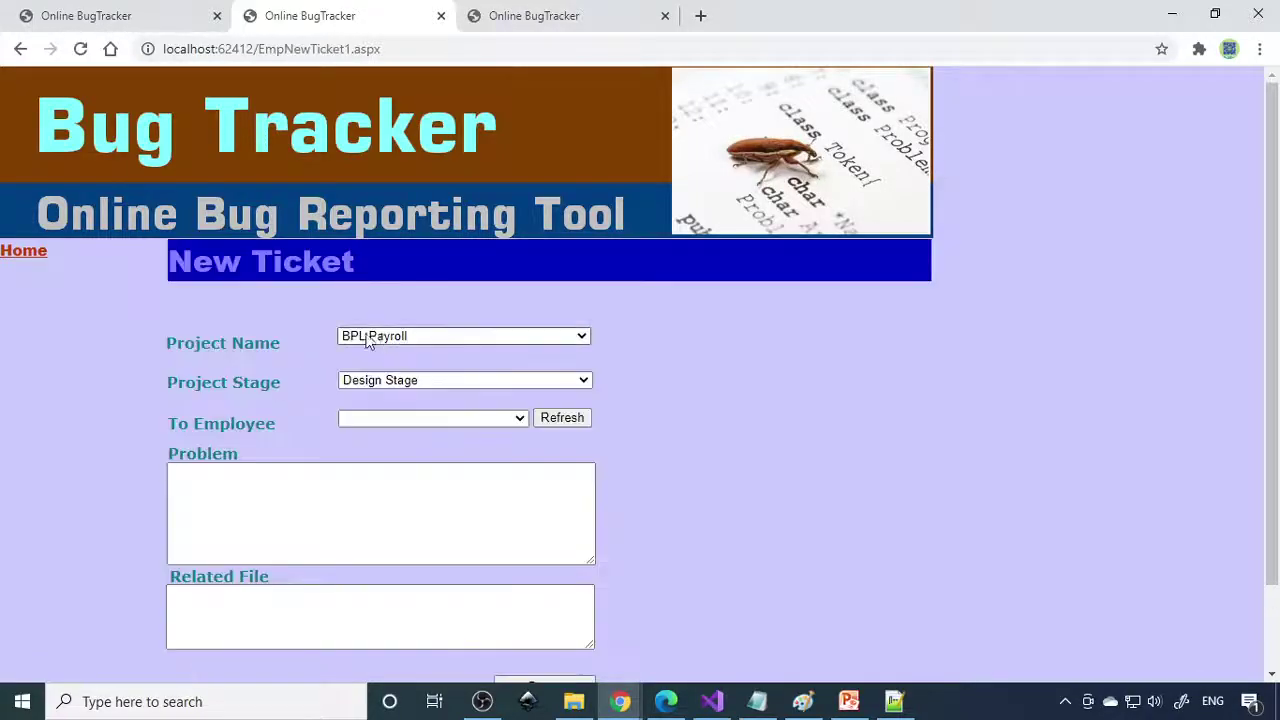
{"action": "left_click", "coordinate": [33, 258]}
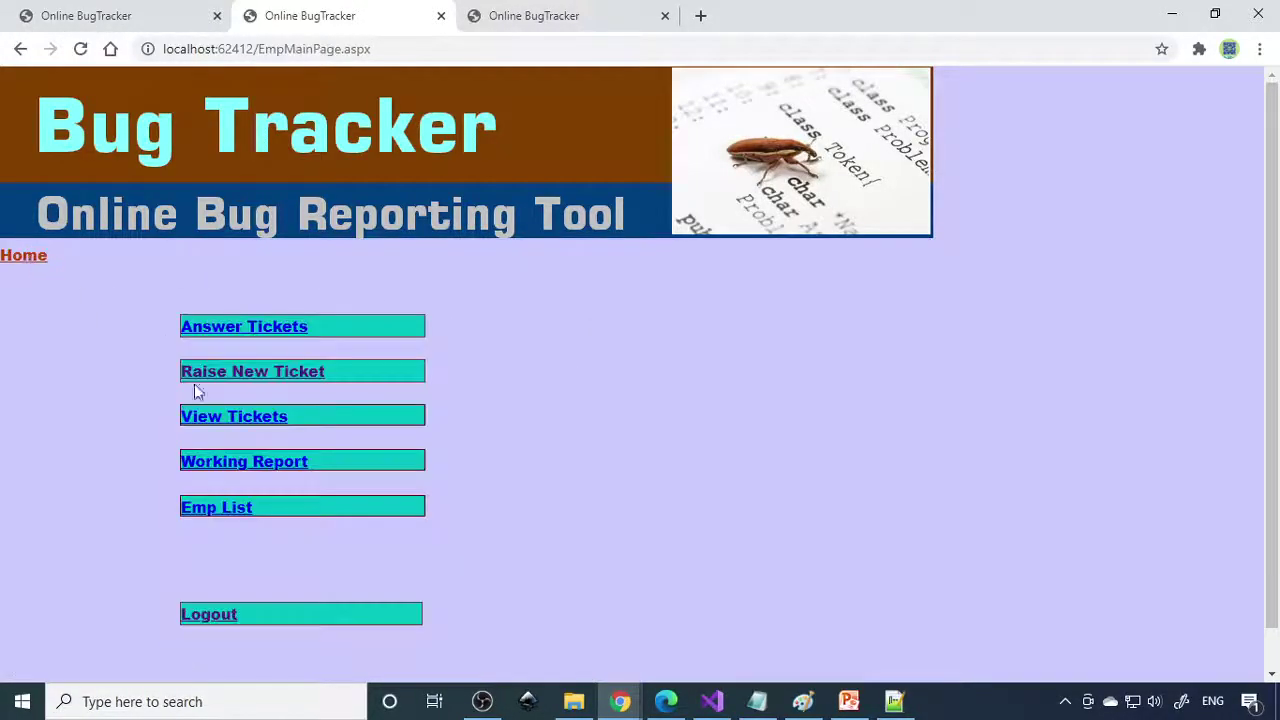
Log out and sign in as another employee using an autofilled registration number and password.
{"action": "left_click", "coordinate": [220, 615]}
{"action": "left_click", "coordinate": [178, 398]}
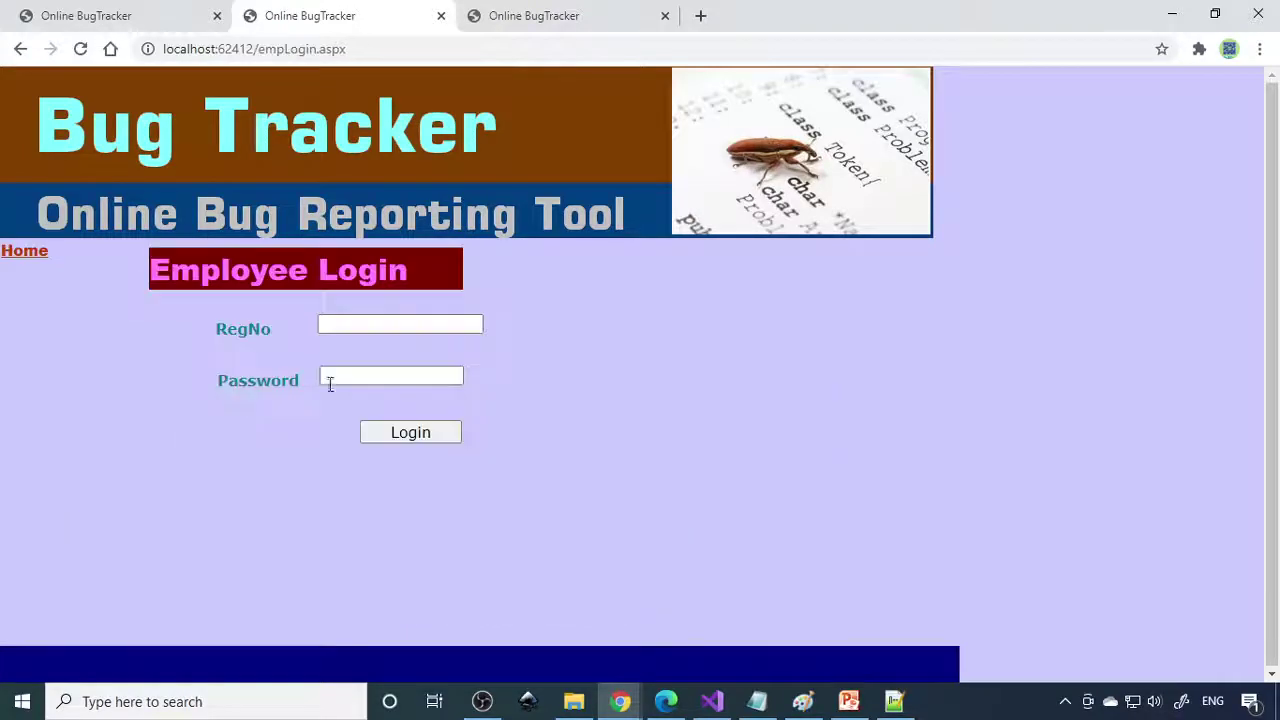
{"action": "left_click", "coordinate": [411, 323]}
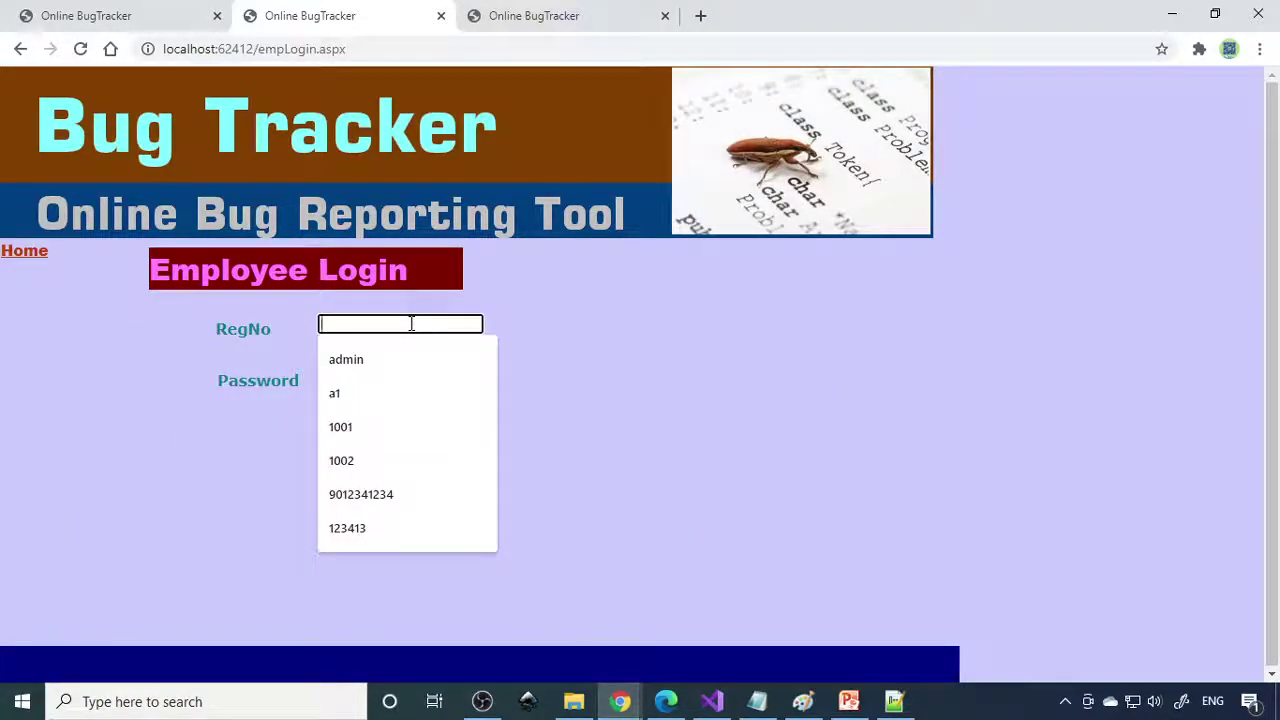
{"action": "type", "text": "R"}
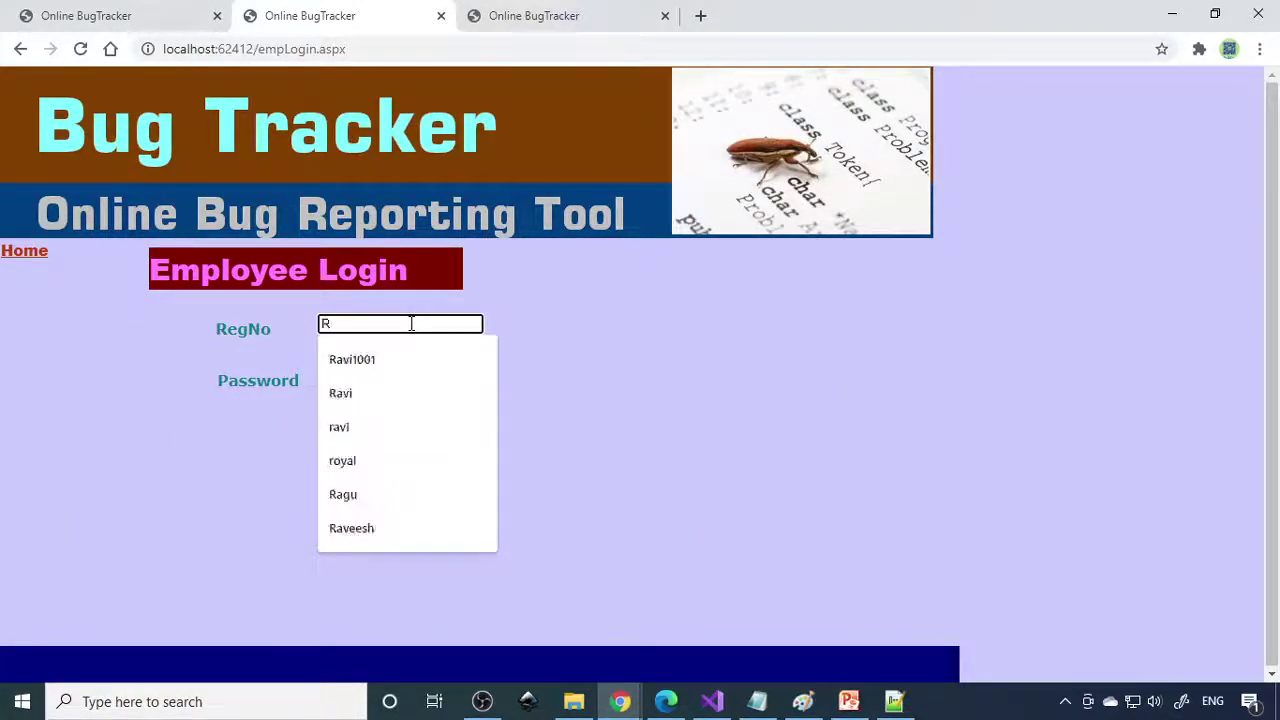
{"action": "left_click", "coordinate": [384, 358]}
{"action": "left_click", "coordinate": [374, 373]}
{"action": "type", "text": "1234"}
{"action": "left_click", "coordinate": [398, 433]}
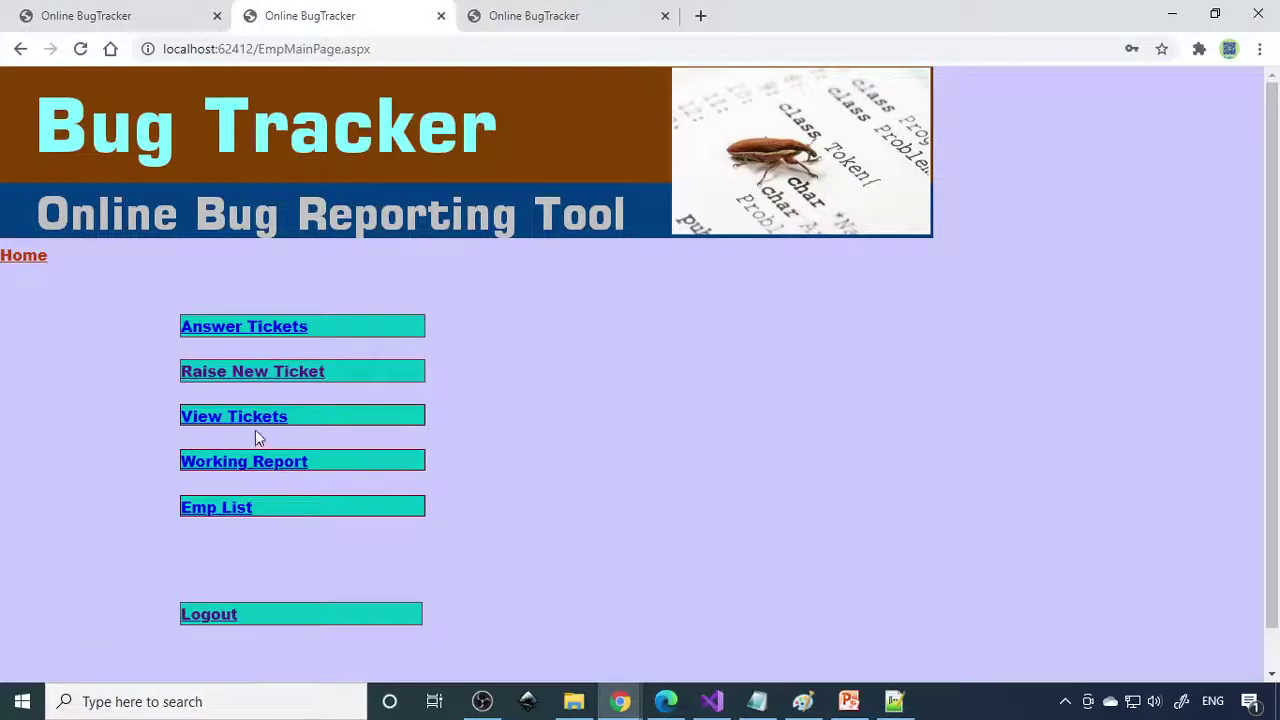
Open ticket 1012 from View Tickets, read its Solution row, then return Home.
{"action": "left_click", "coordinate": [259, 418]}
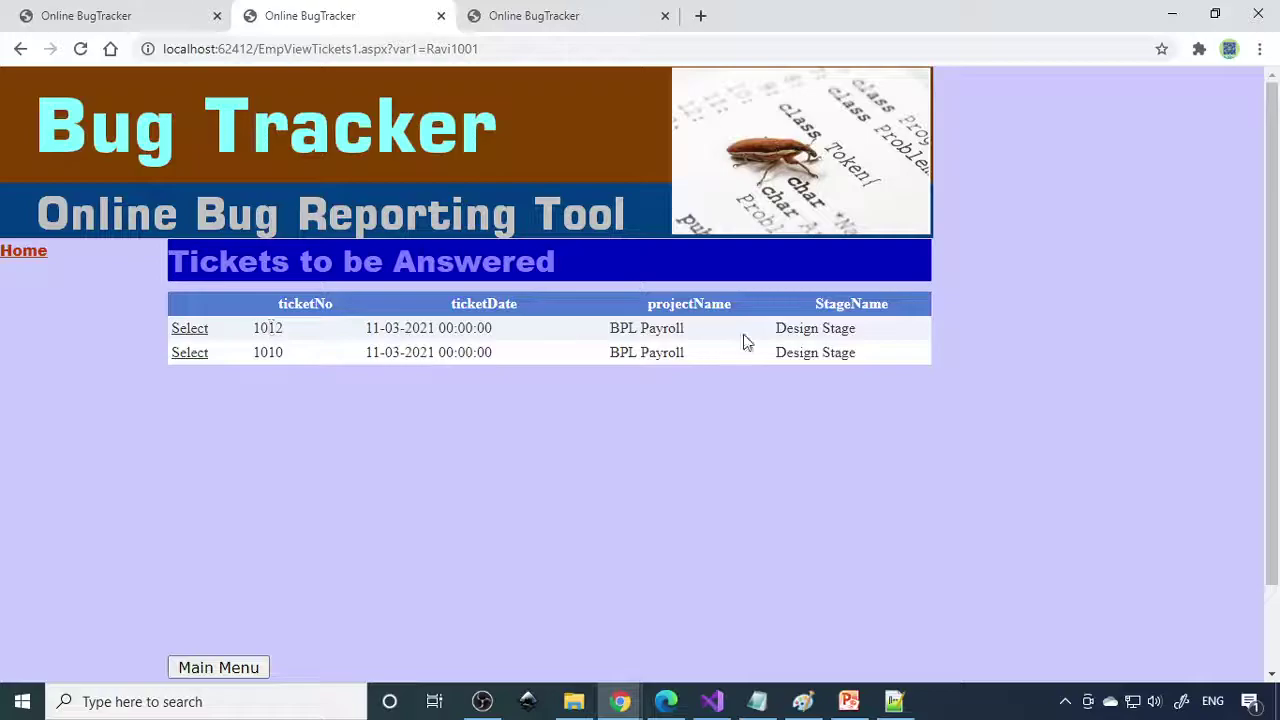
{"action": "left_click", "coordinate": [188, 330]}
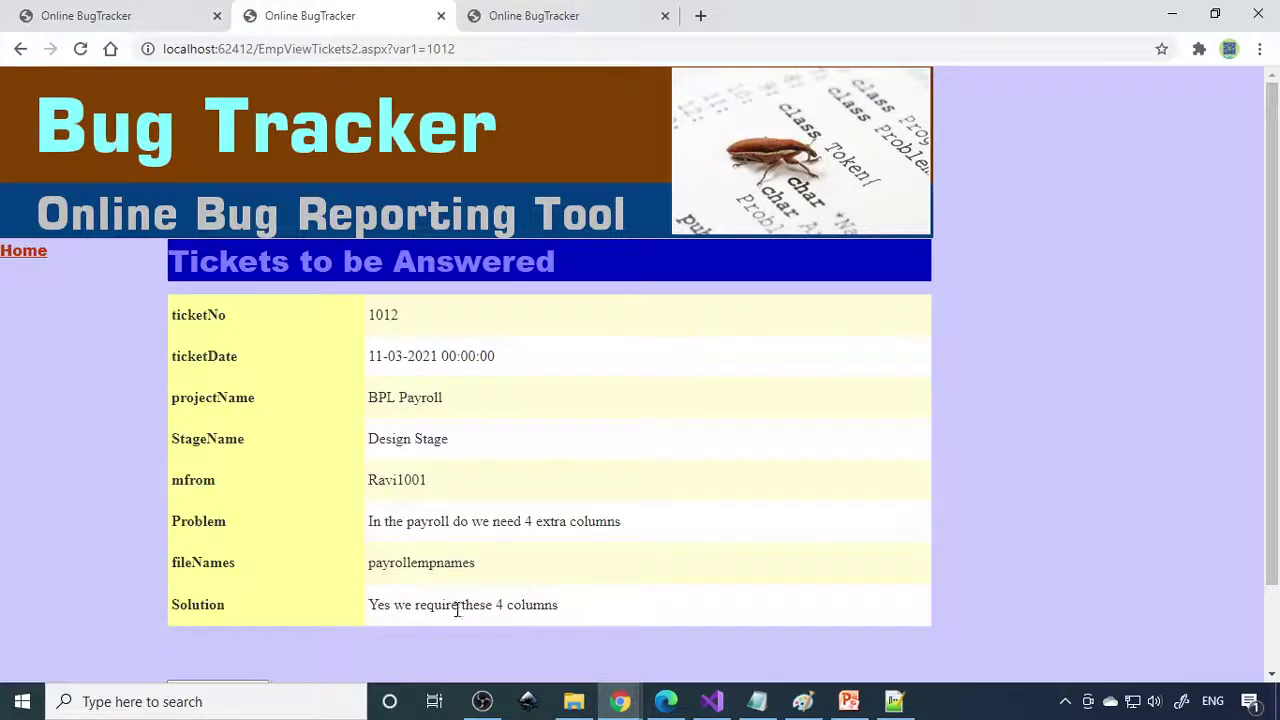
{"action": "scroll", "coordinate": [550, 610], "scroll_direction": "down", "scroll_amount": 1}
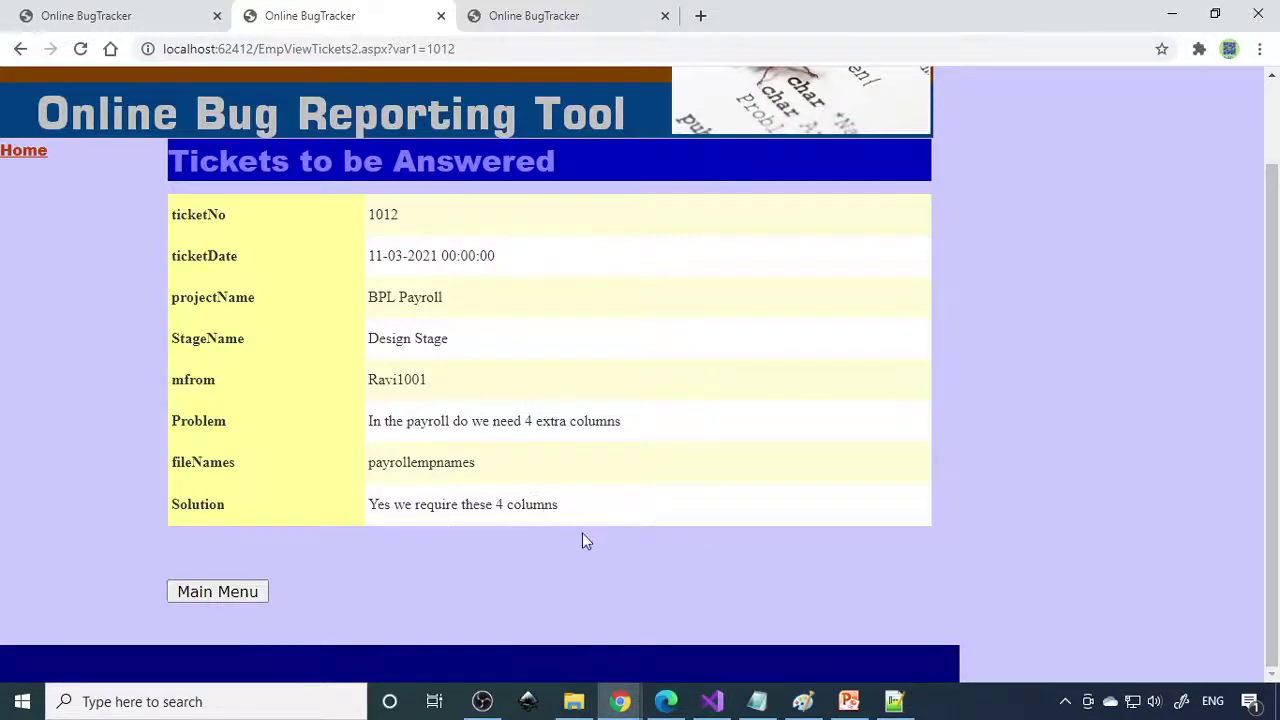
{"action": "scroll", "coordinate": [583, 535], "scroll_direction": "up", "scroll_amount": 1}
{"action": "left_click", "coordinate": [27, 253]}
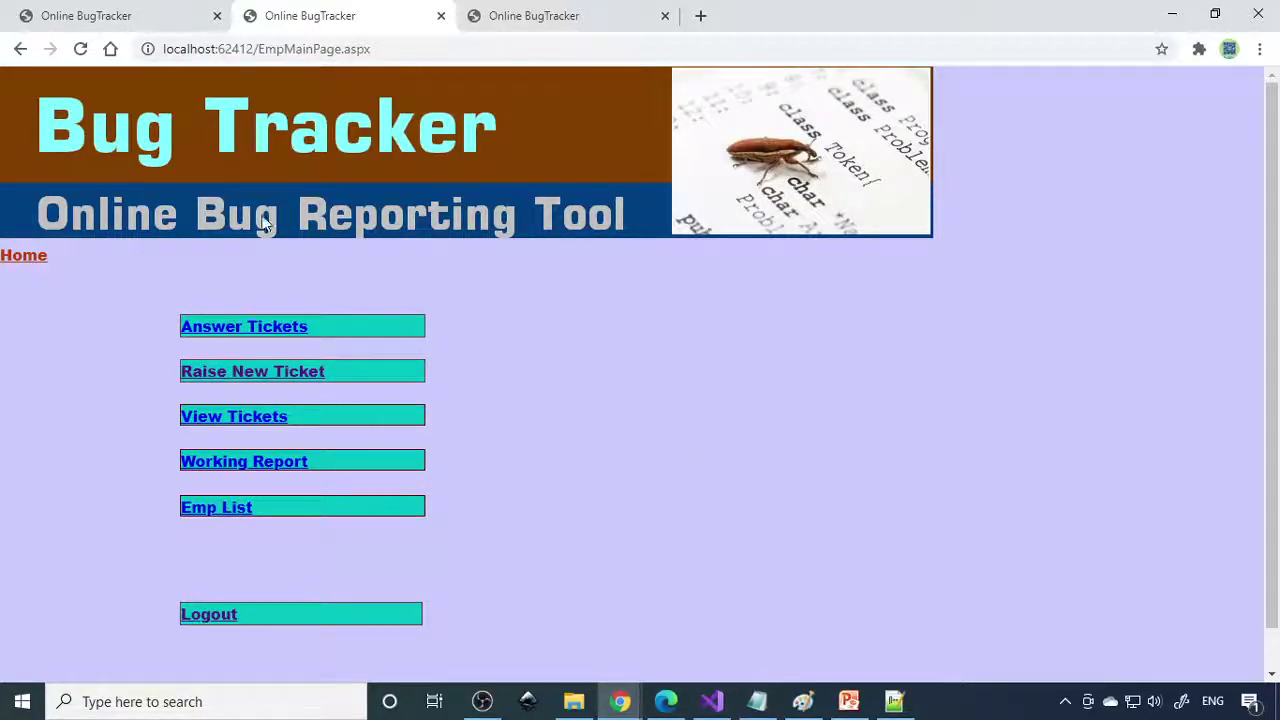
Go to the admin tab and list the Project Stages: Design, development, Final and Testing.
{"action": "left_click", "coordinate": [525, 14]}
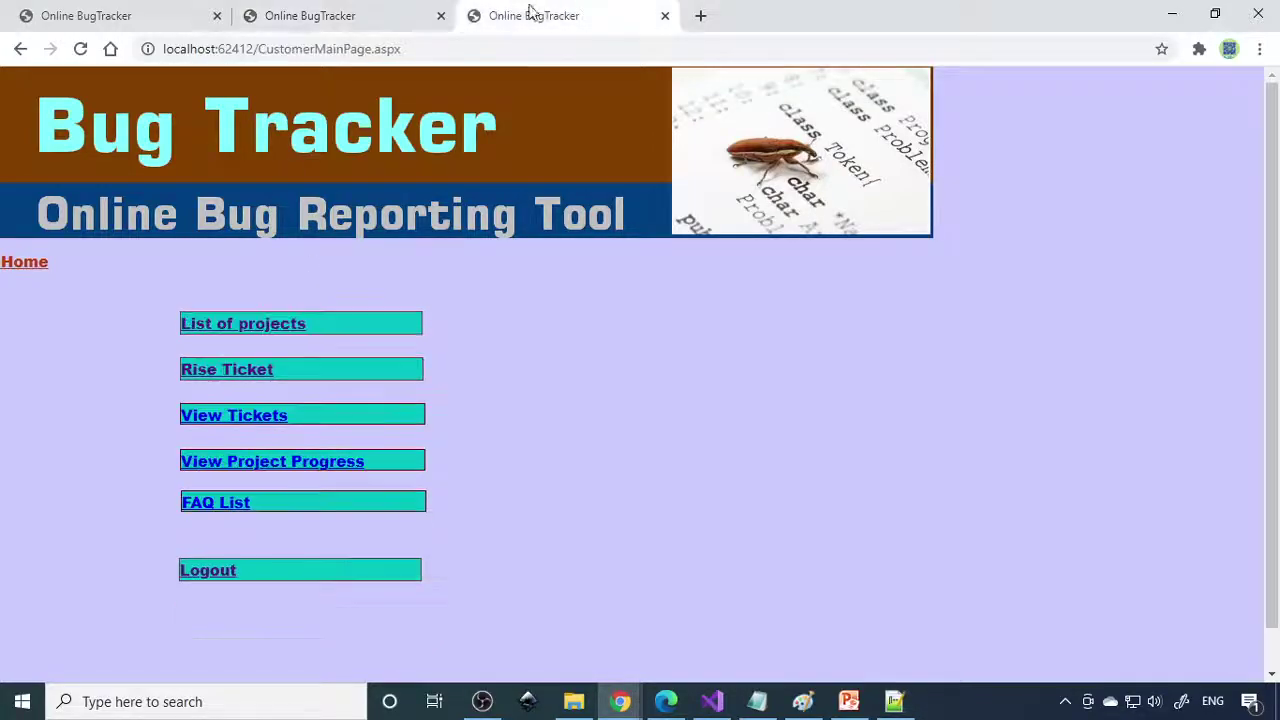
{"action": "left_click", "coordinate": [126, 20]}
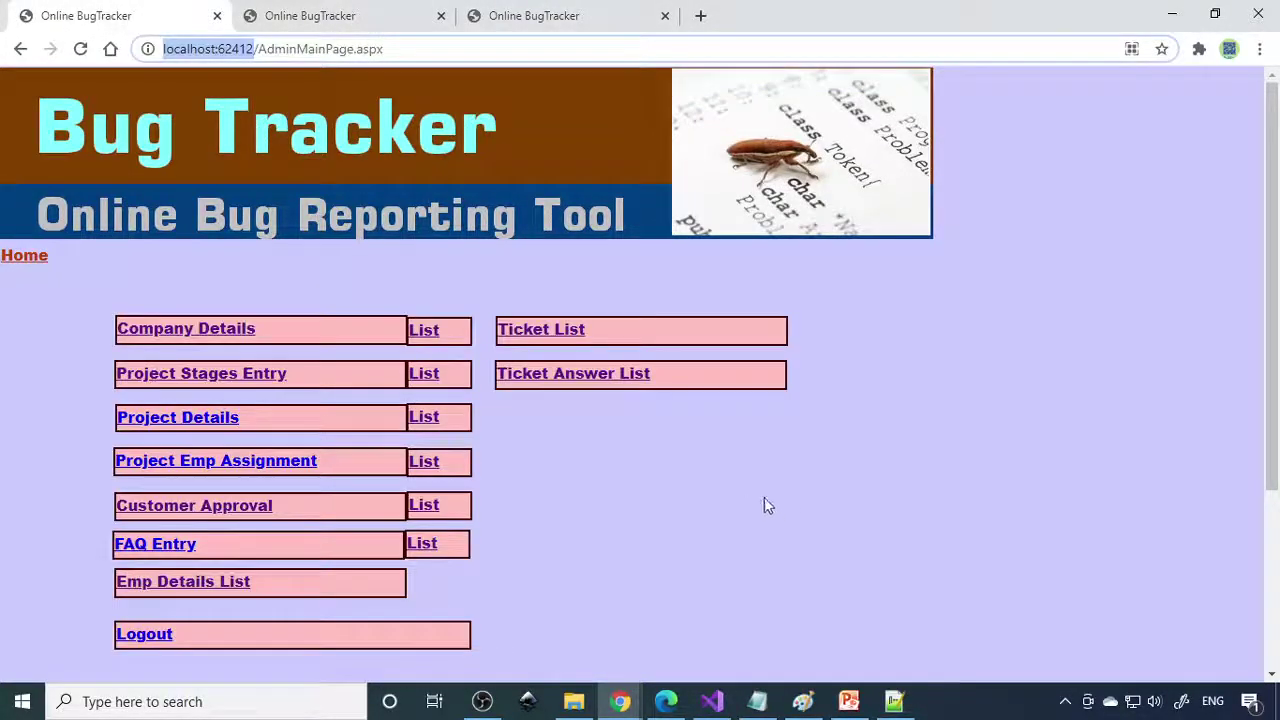
{"action": "left_click", "coordinate": [435, 379]}
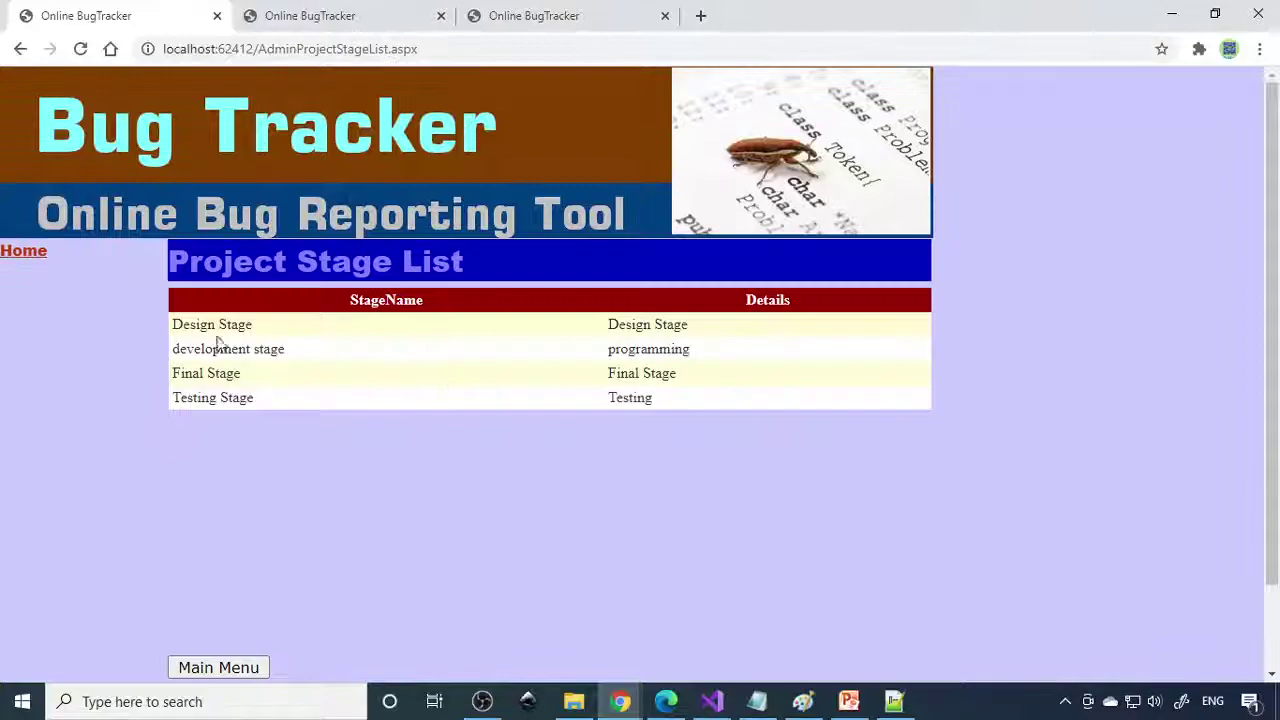